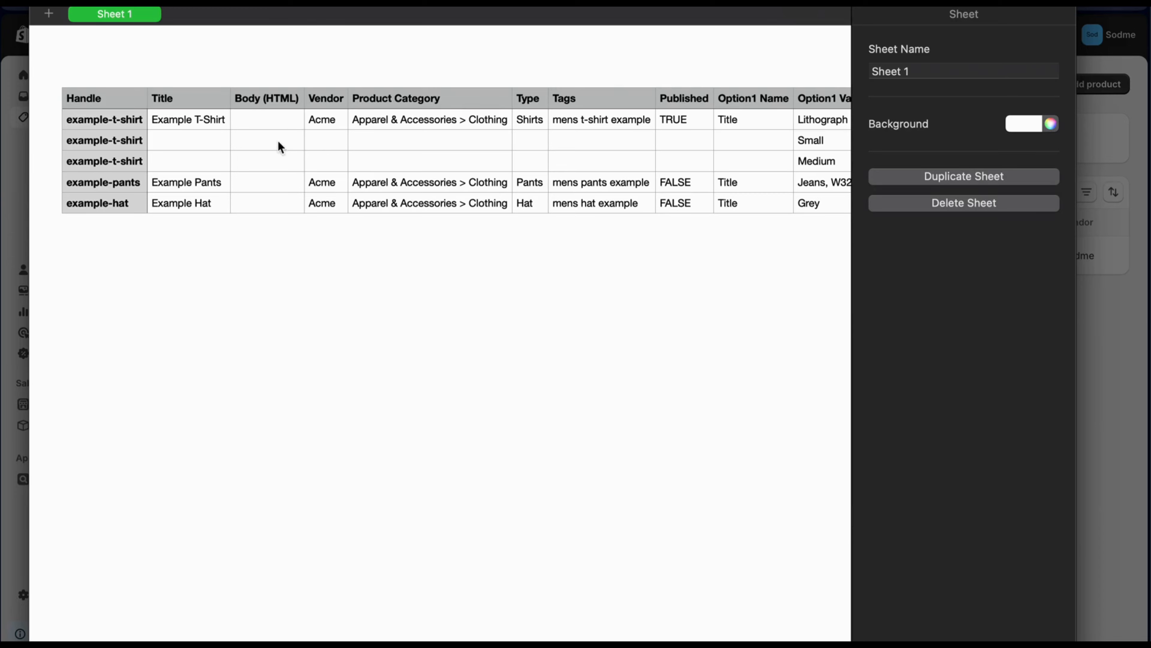
{"action": "scroll", "coordinate": [498, 157], "scroll_direction": "right", "scroll_amount": 5}
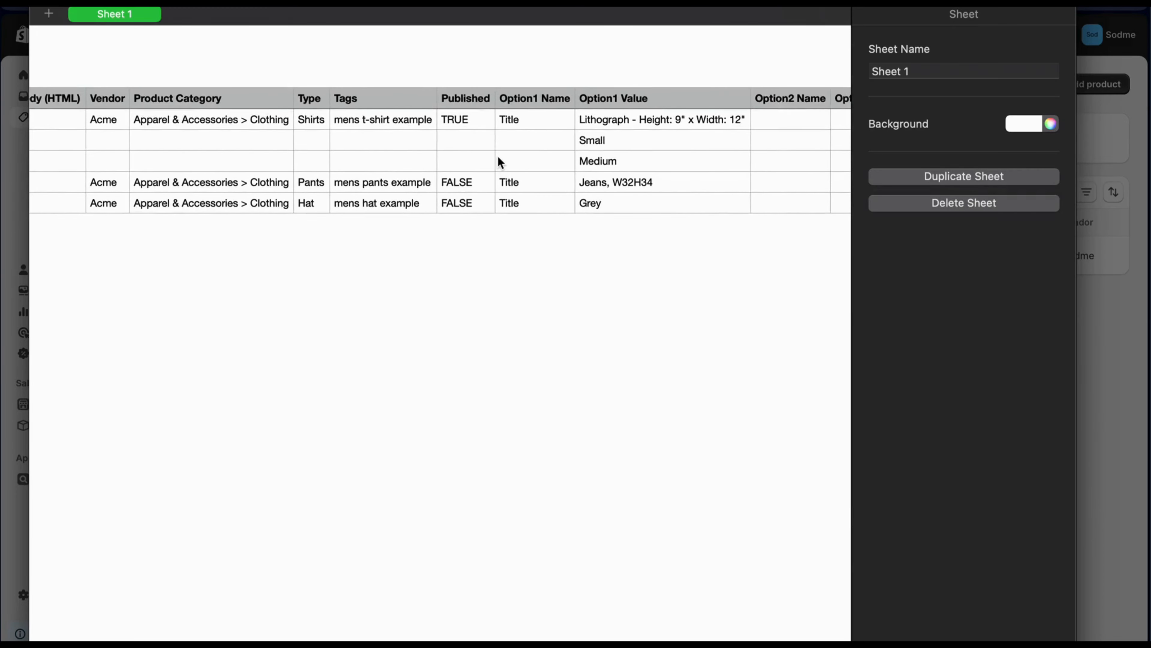
{"action": "scroll", "coordinate": [498, 157], "scroll_direction": "left", "scroll_amount": 6}
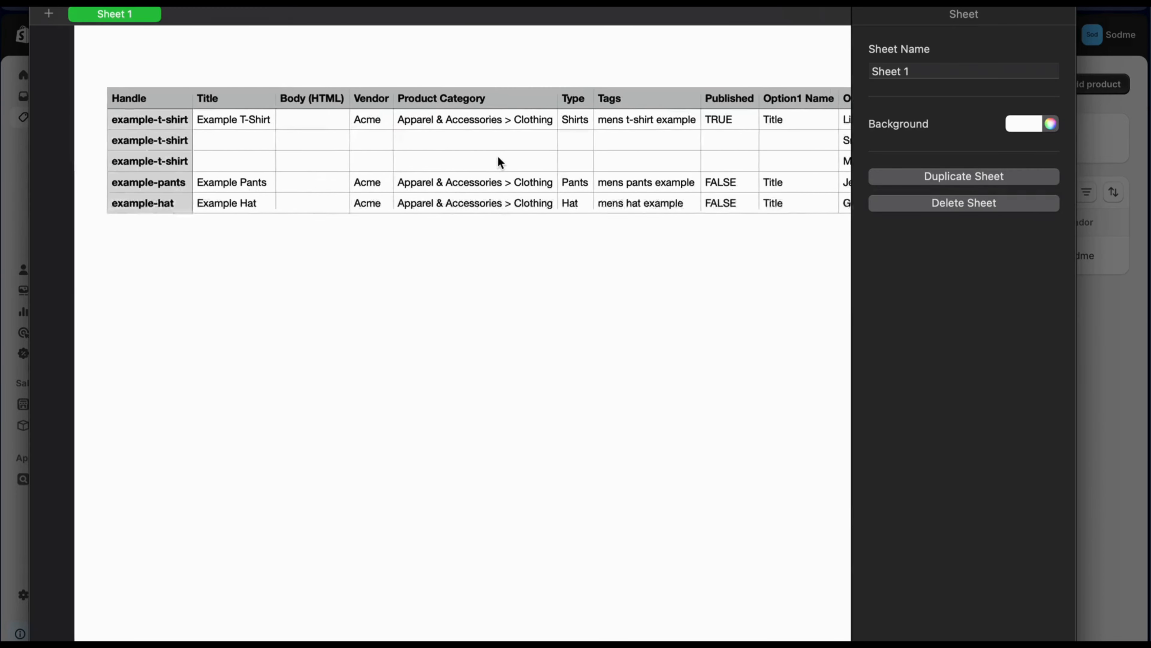
{"action": "left_click", "coordinate": [114, 120]}
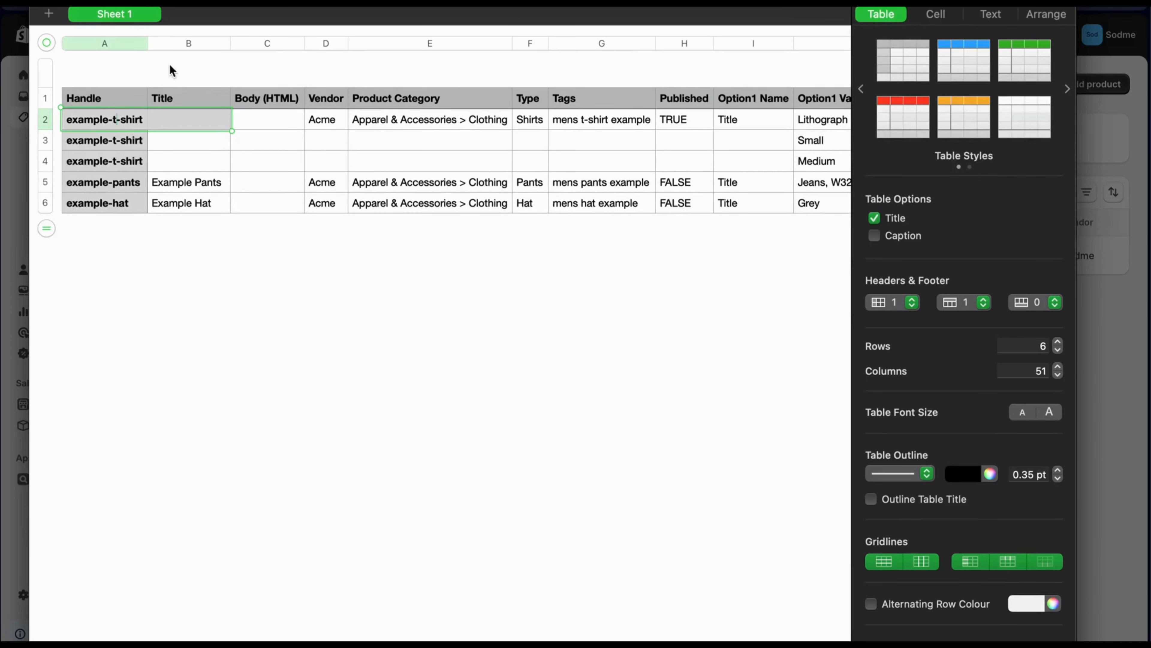
{"action": "left_click", "coordinate": [178, 84]}
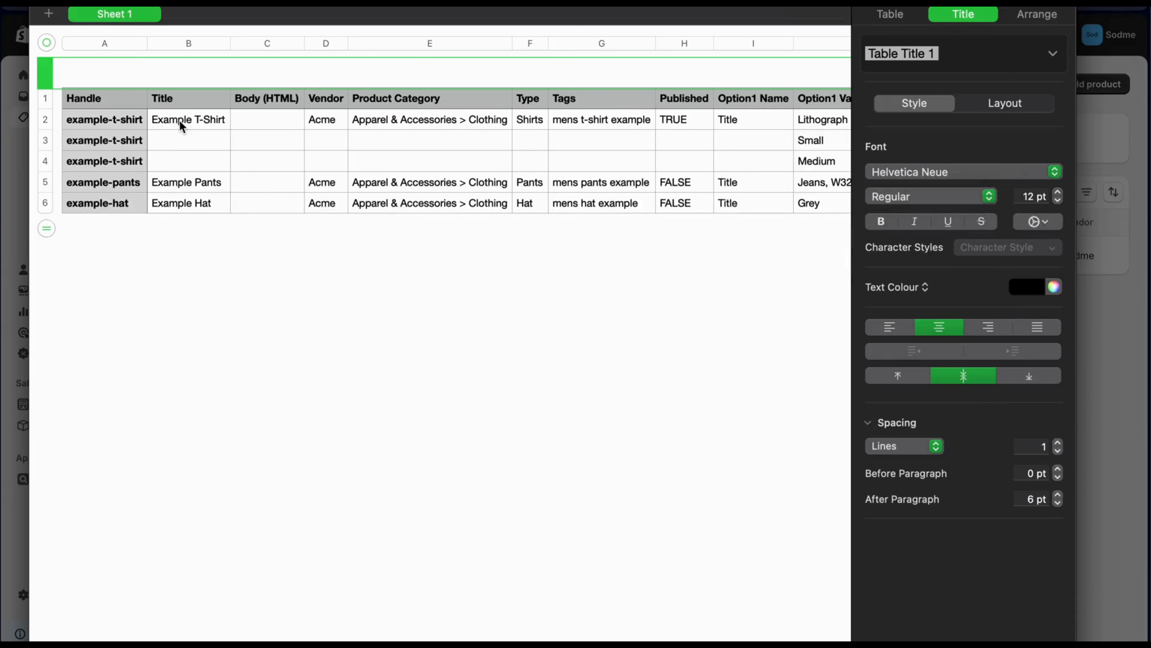
{"action": "left_click", "coordinate": [179, 120]}
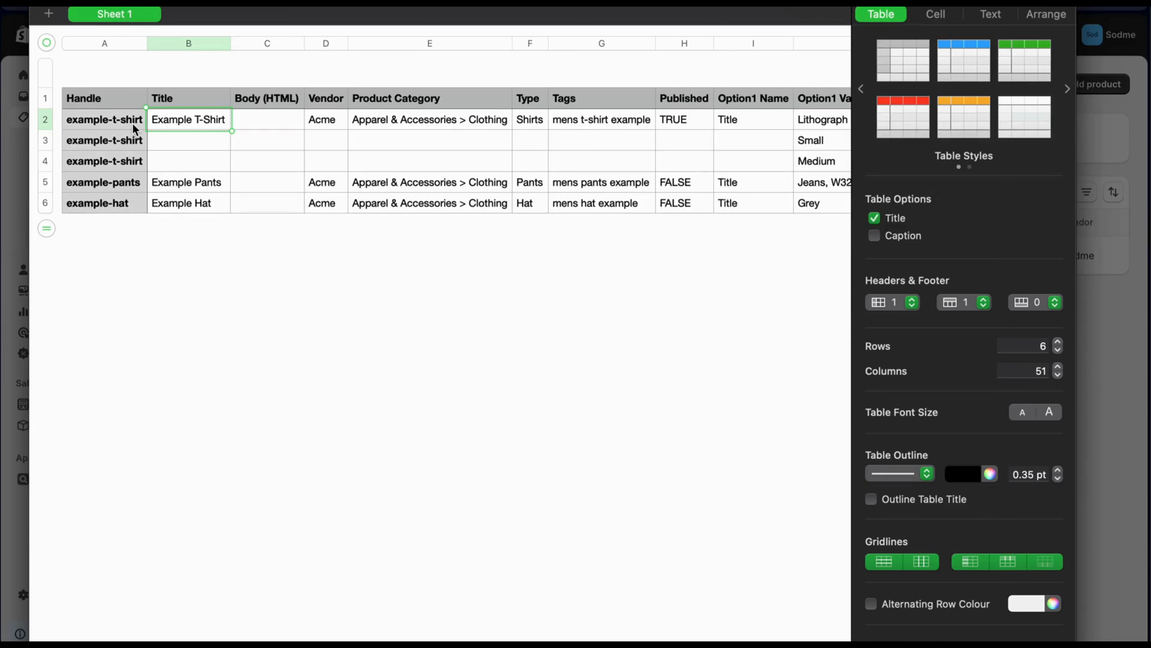
Enter "Product Description" as the Body (HTML) content of the first example-t-shirt row.
{"action": "left_click", "coordinate": [270, 120]}
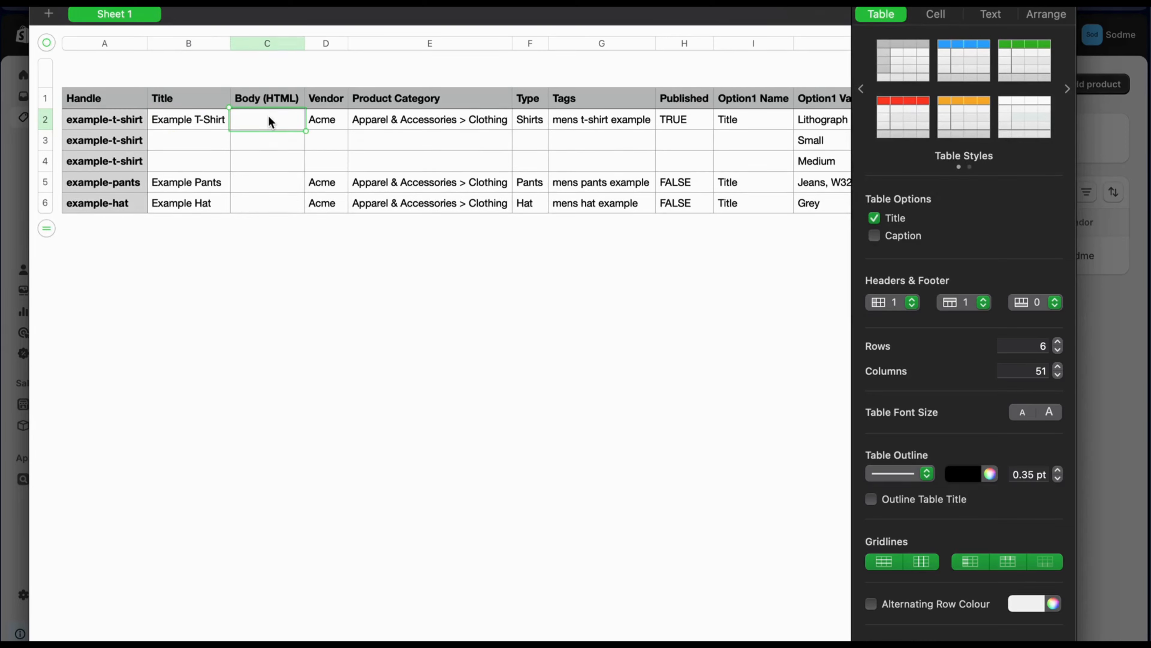
{"action": "type", "text": "Product Descr"}
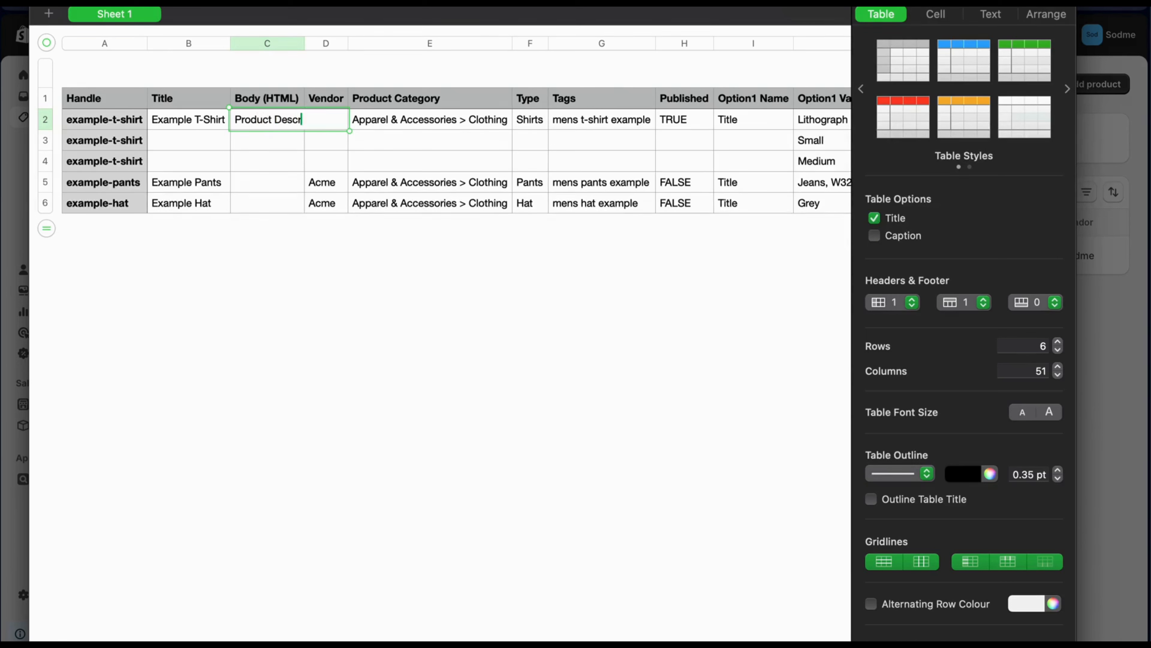
{"action": "type", "text": "iption"}
{"action": "left_click", "coordinate": [306, 226]}
{"action": "left_click", "coordinate": [334, 120]}
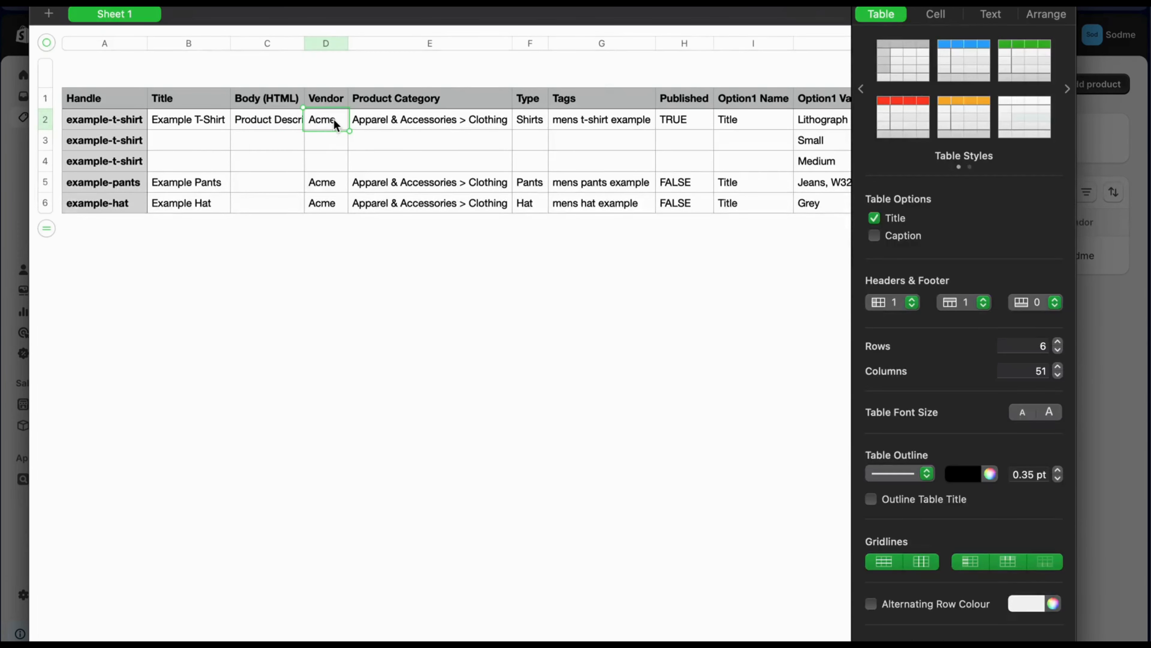
{"action": "left_click", "coordinate": [402, 229]}
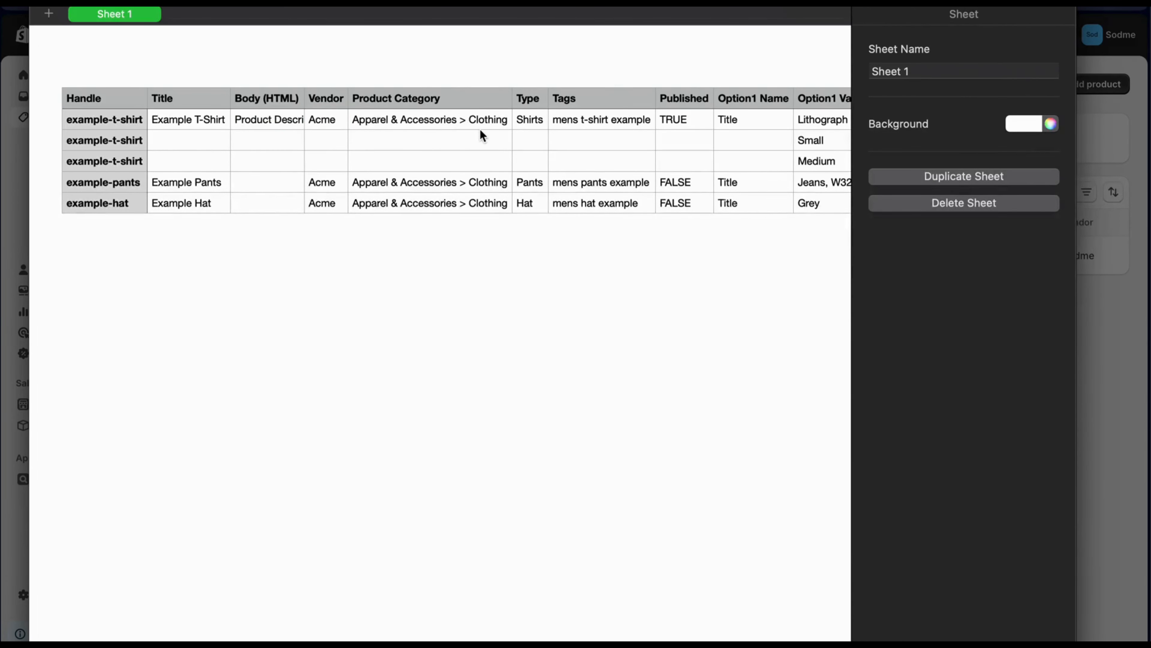
Clear the Tags value in the first example-t-shirt row.
{"action": "scroll", "coordinate": [480, 123], "scroll_direction": "right", "scroll_amount": 2}
{"action": "scroll", "coordinate": [481, 123], "scroll_direction": "right", "scroll_amount": 8}
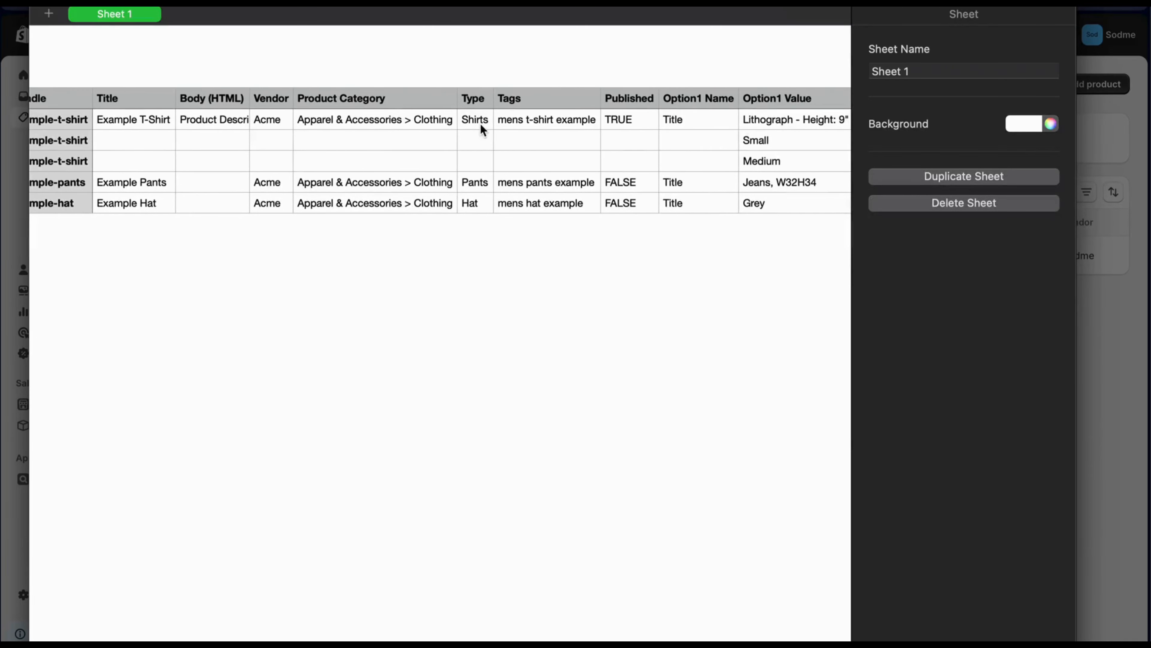
{"action": "scroll", "coordinate": [480, 123], "scroll_direction": "right", "scroll_amount": 1}
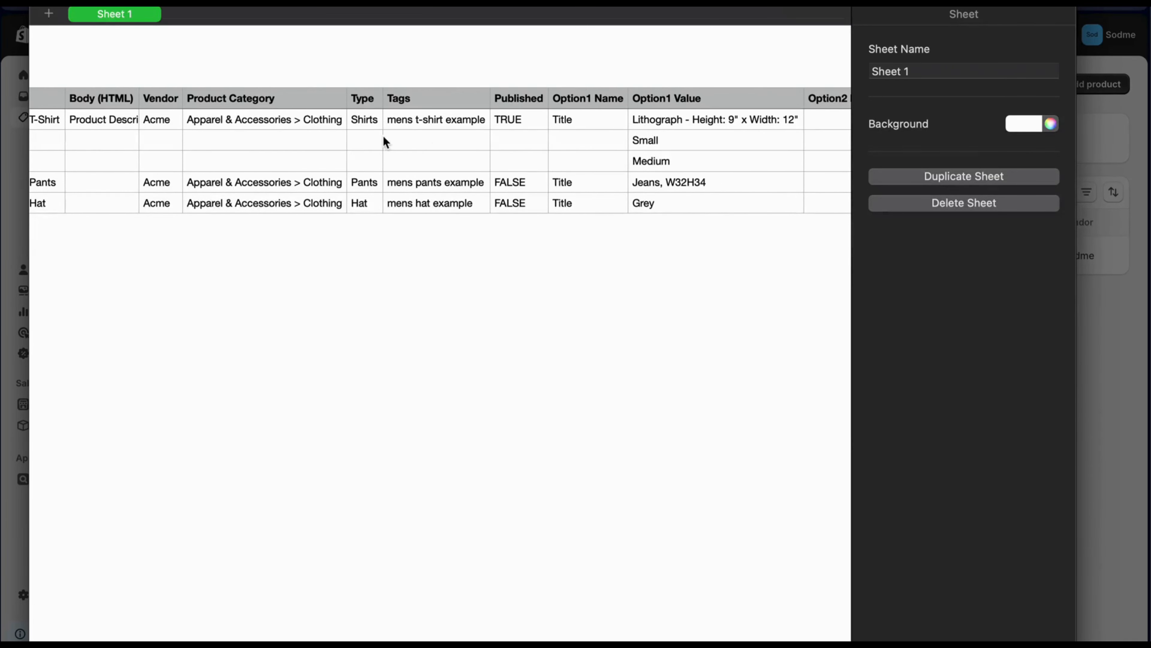
{"action": "scroll", "coordinate": [373, 126], "scroll_direction": "right", "scroll_amount": 4}
{"action": "left_click", "coordinate": [373, 121]}
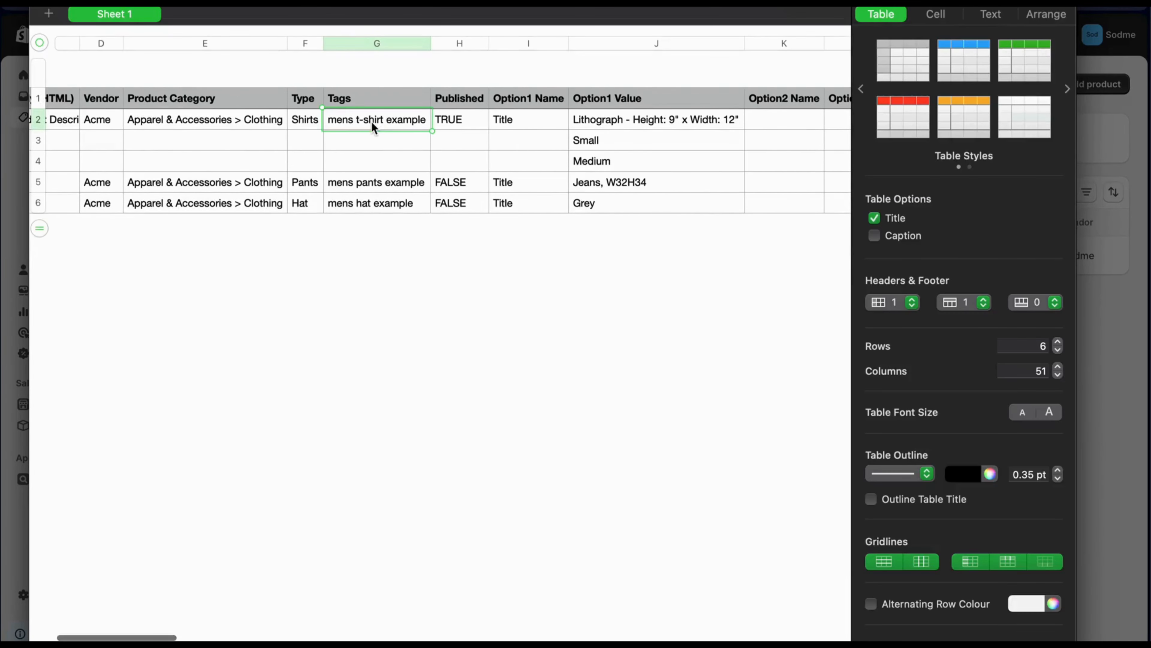
{"action": "left_click", "coordinate": [373, 121]}
{"action": "left_click_drag", "start_coordinate": [457, 121], "coordinate": [334, 119]}
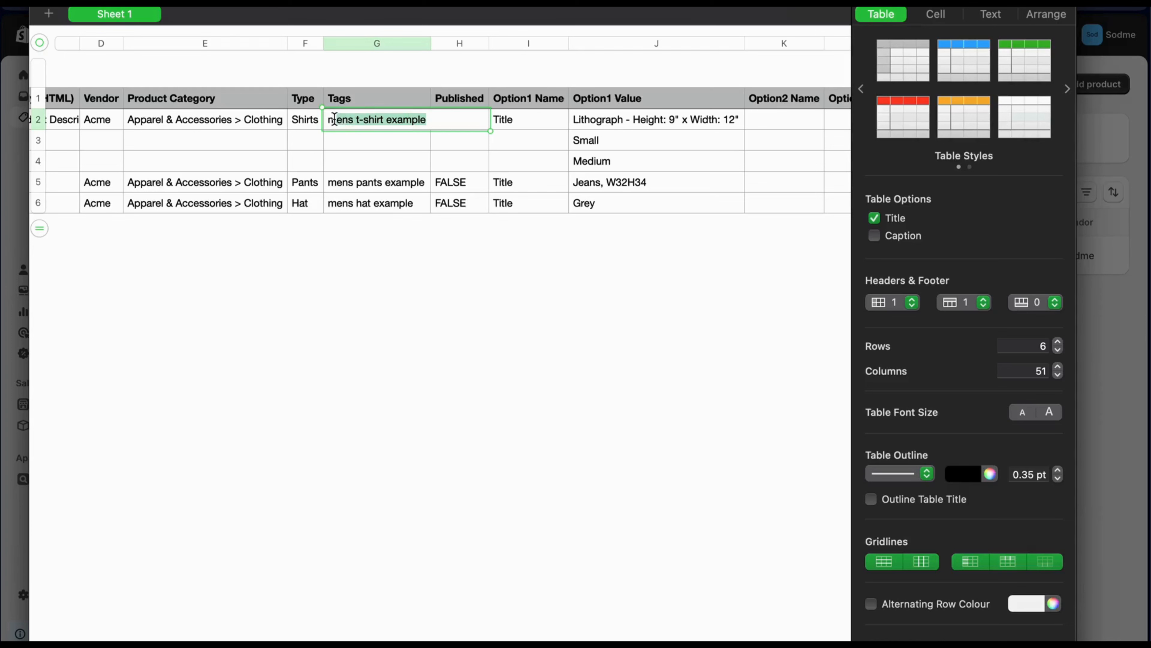
{"action": "key", "text": "BackSpace"}
{"action": "key", "text": "BackSpace"}
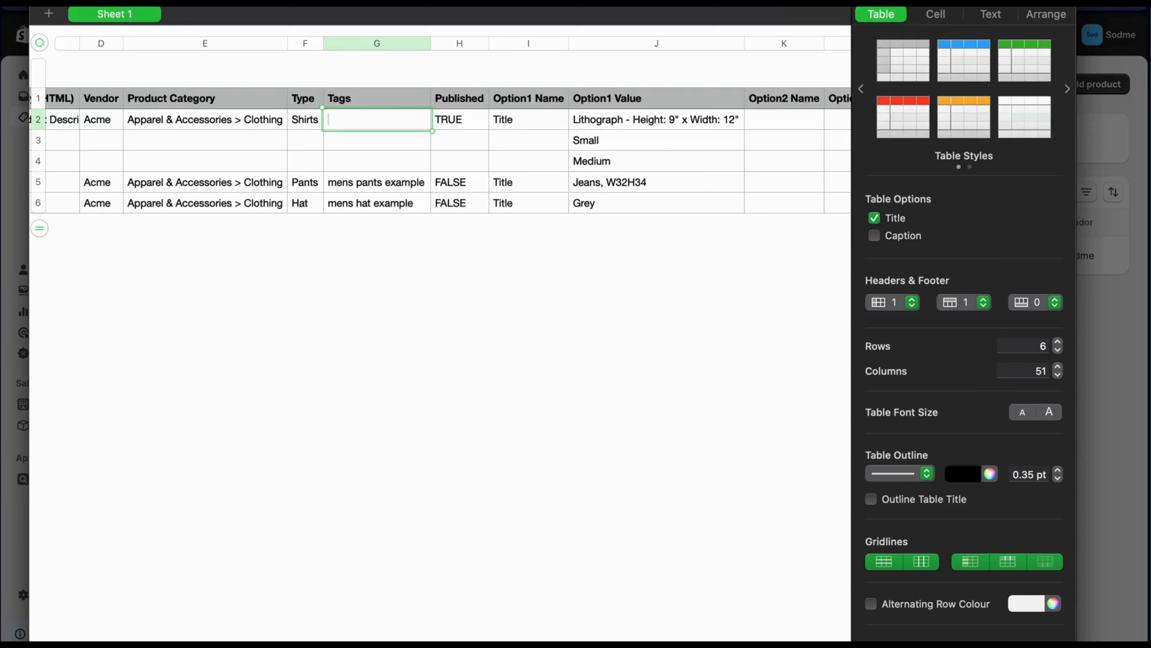
{"action": "left_click", "coordinate": [408, 238]}
{"action": "double_click", "coordinate": [381, 117]}
Change the Option1 Name of the first example-t-shirt row to "Size".
{"action": "left_click", "coordinate": [471, 123]}
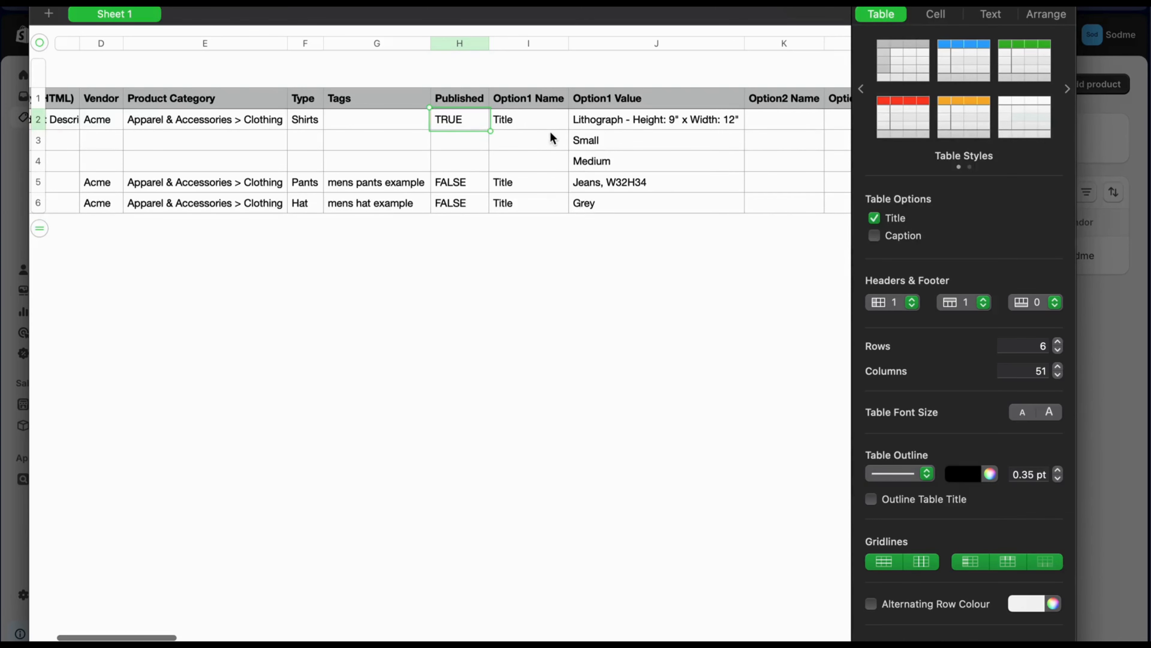
{"action": "scroll", "coordinate": [551, 134], "scroll_direction": "right", "scroll_amount": 3}
{"action": "scroll", "coordinate": [551, 135], "scroll_direction": "right", "scroll_amount": 5}
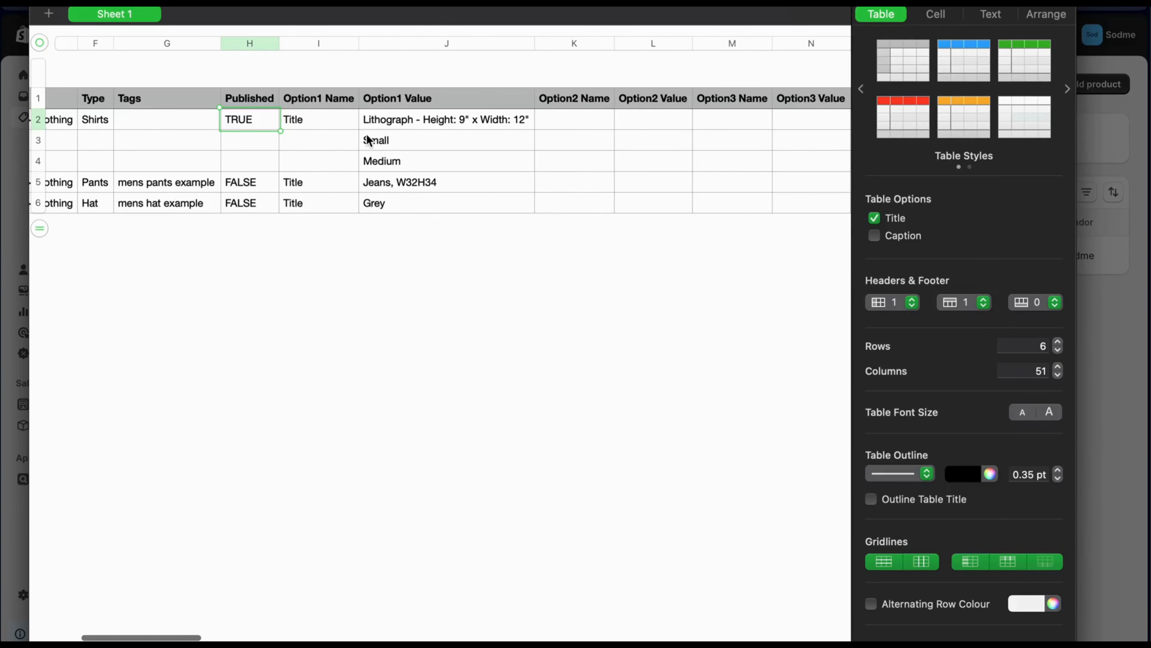
{"action": "left_click", "coordinate": [316, 121]}
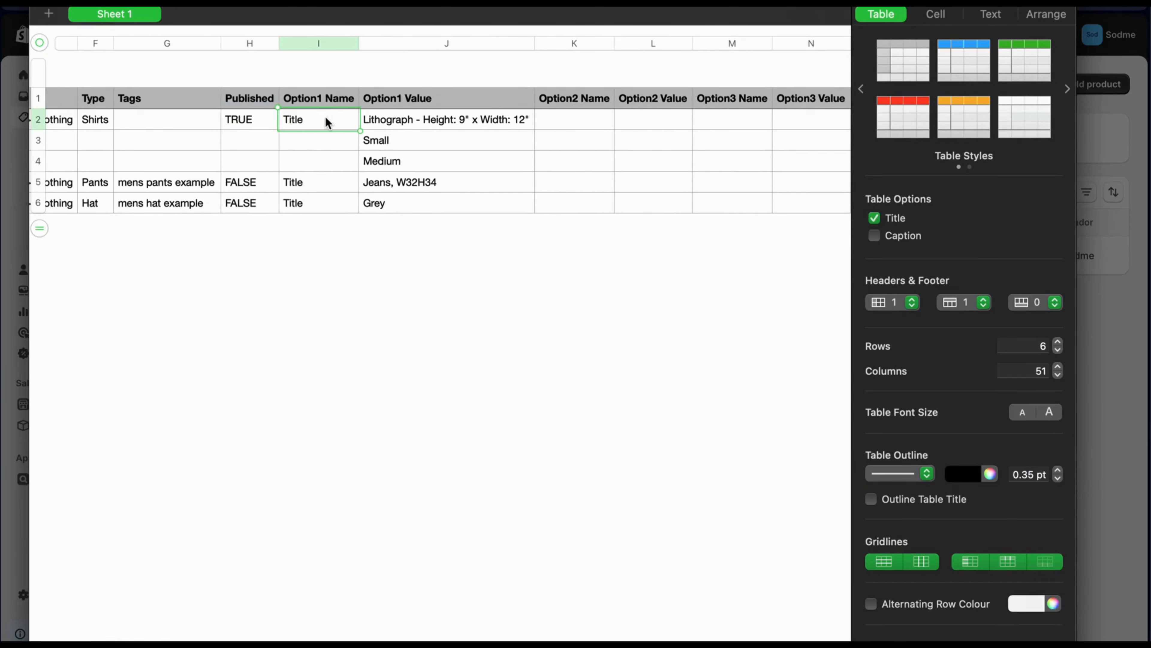
{"action": "double_click", "coordinate": [325, 117]}
{"action": "type", "text": "Size"}
Replace the Option1 Value of the first example-t-shirt row with "XL".
{"action": "left_click", "coordinate": [399, 121]}
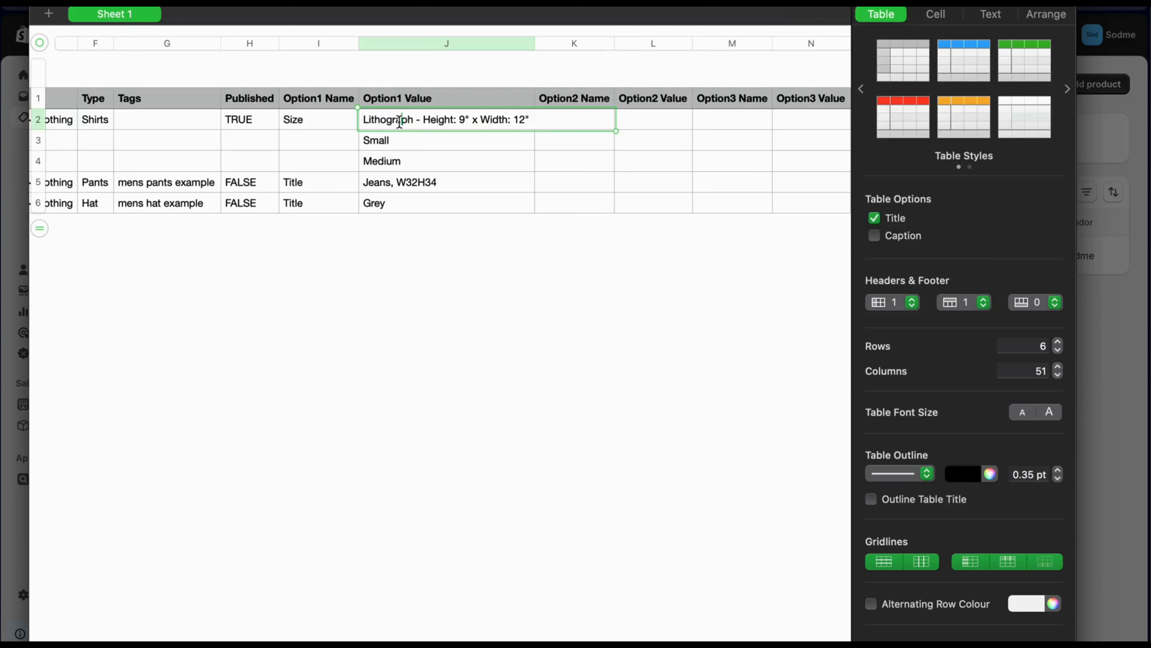
{"action": "key", "text": "super+a"}
{"action": "key", "text": "BackSpace"}
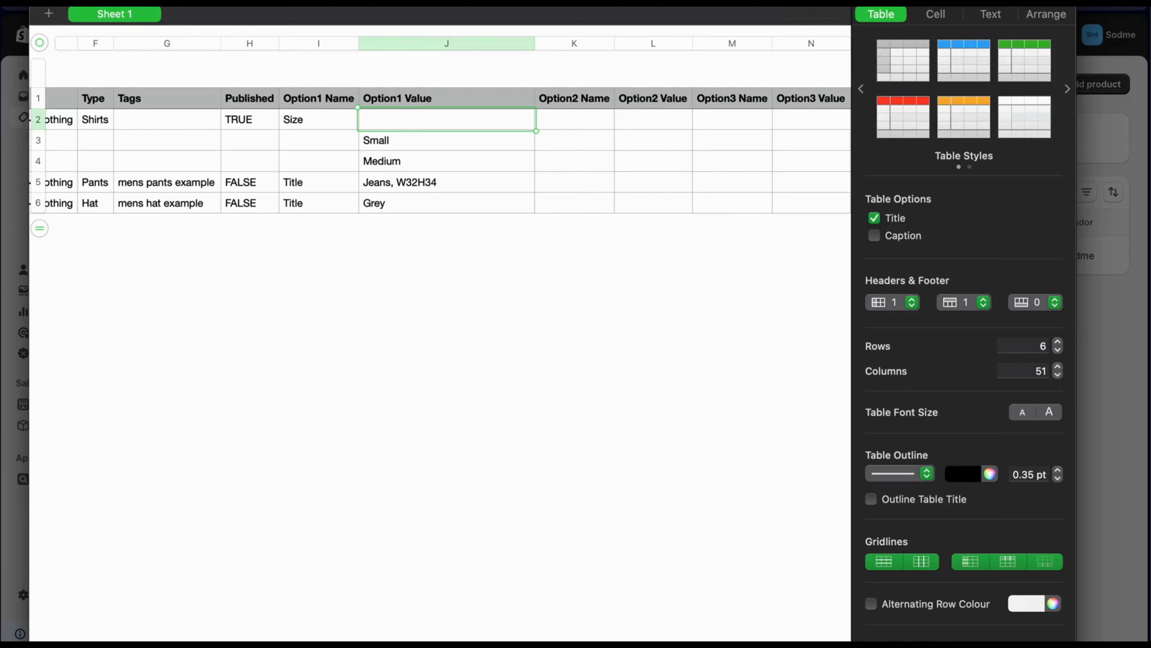
{"action": "type", "text": "XL"}
{"action": "left_click", "coordinate": [425, 138]}
Examine the Option1 values of the T-shirt variant rows and the handle that these rows share.
{"action": "left_click", "coordinate": [426, 153]}
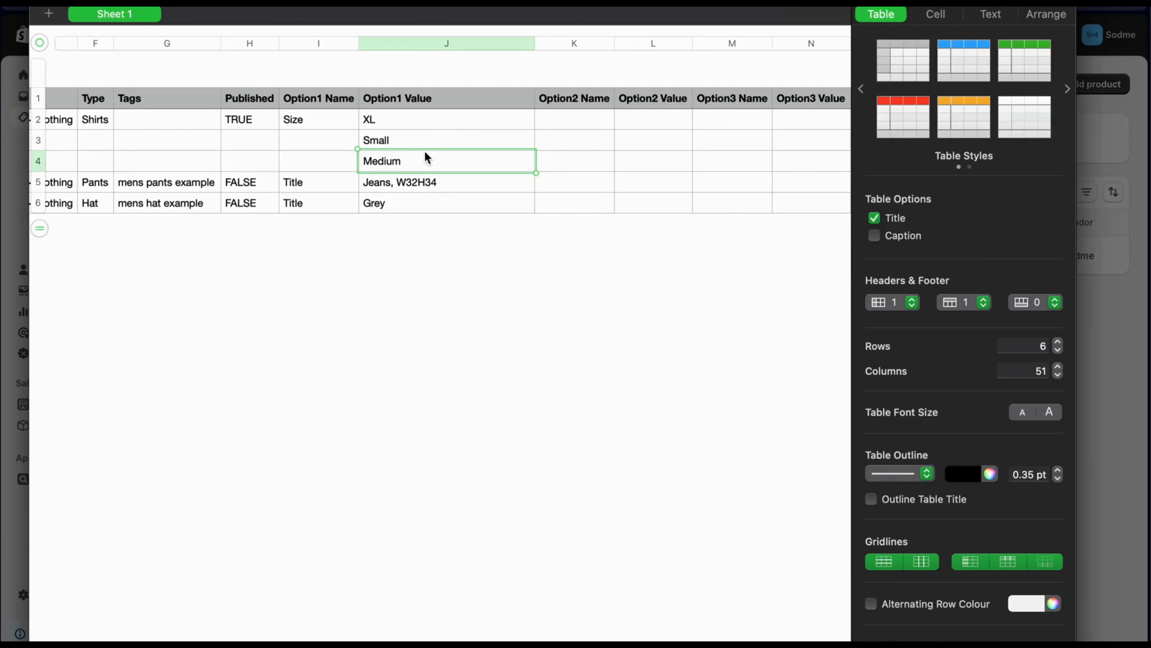
{"action": "left_click", "coordinate": [436, 184]}
{"action": "left_click", "coordinate": [434, 121]}
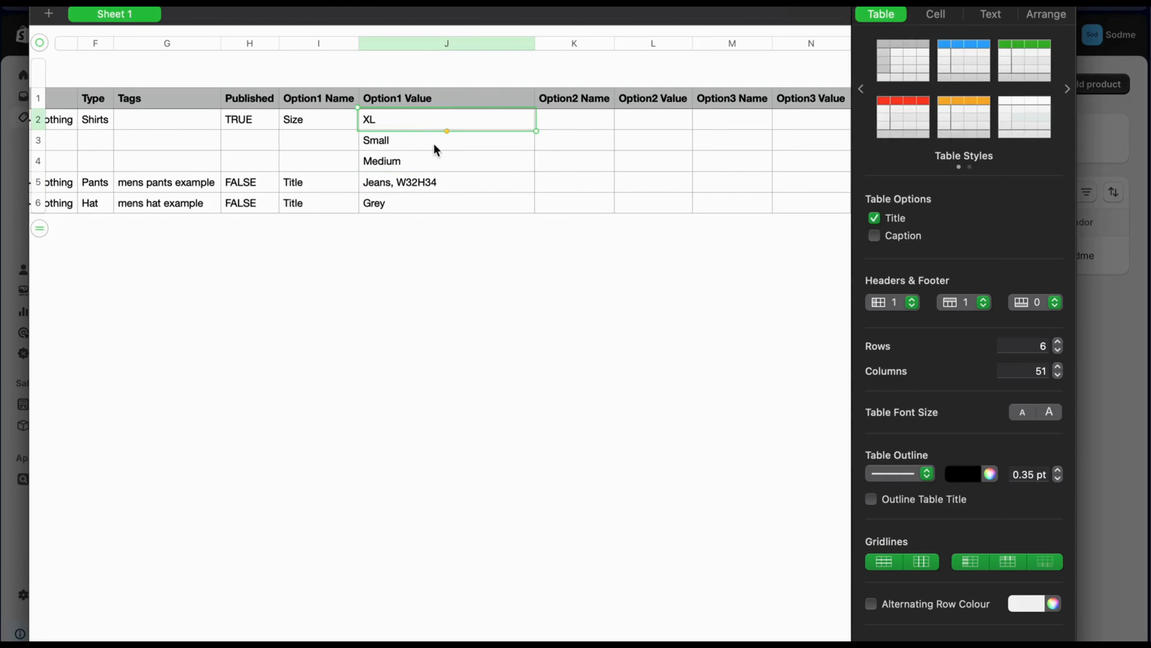
{"action": "left_click", "coordinate": [433, 144]}
{"action": "left_click", "coordinate": [434, 157]}
{"action": "scroll", "coordinate": [433, 161], "scroll_direction": "left", "scroll_amount": 2}
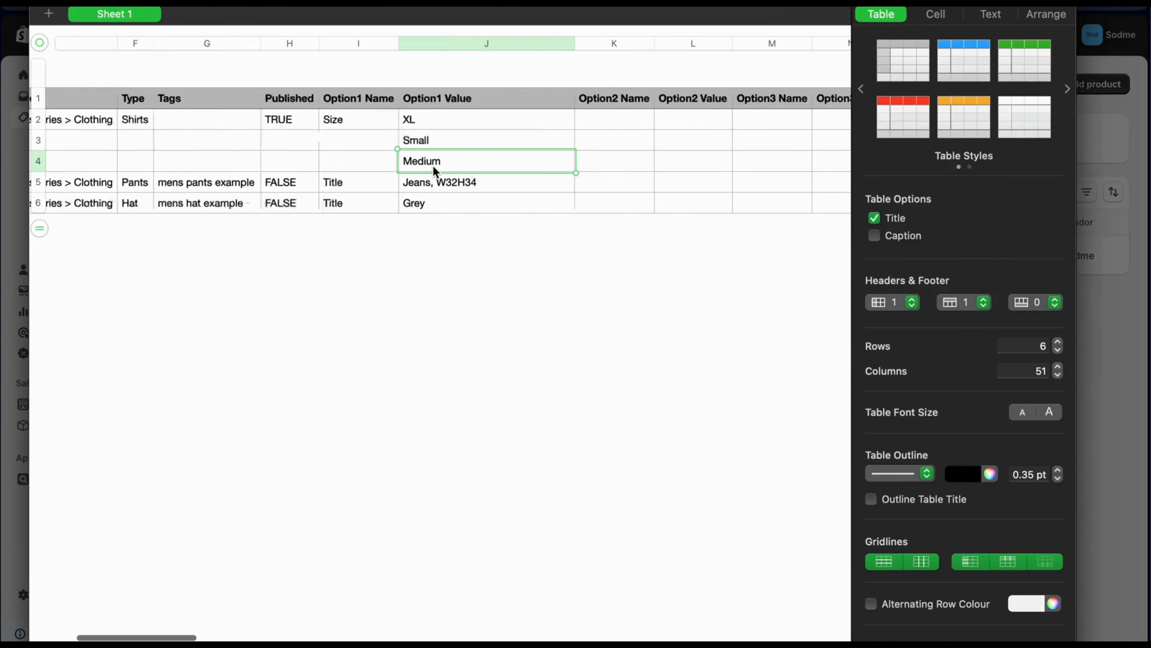
{"action": "scroll", "coordinate": [433, 166], "scroll_direction": "left", "scroll_amount": 10}
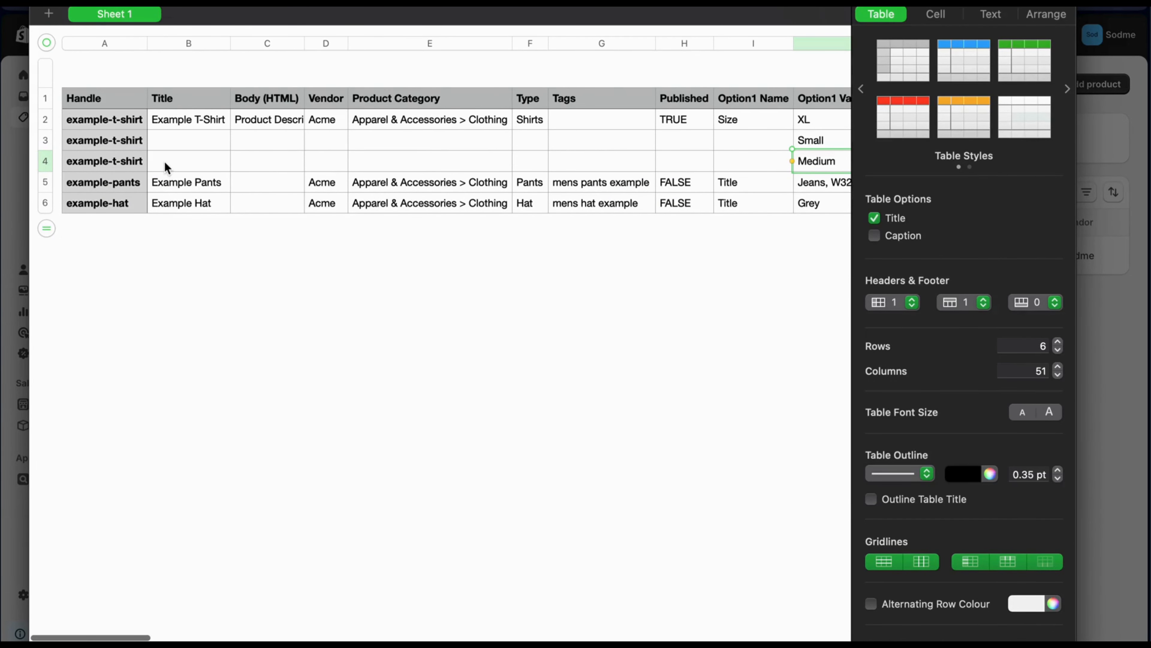
{"action": "left_click", "coordinate": [106, 163]}
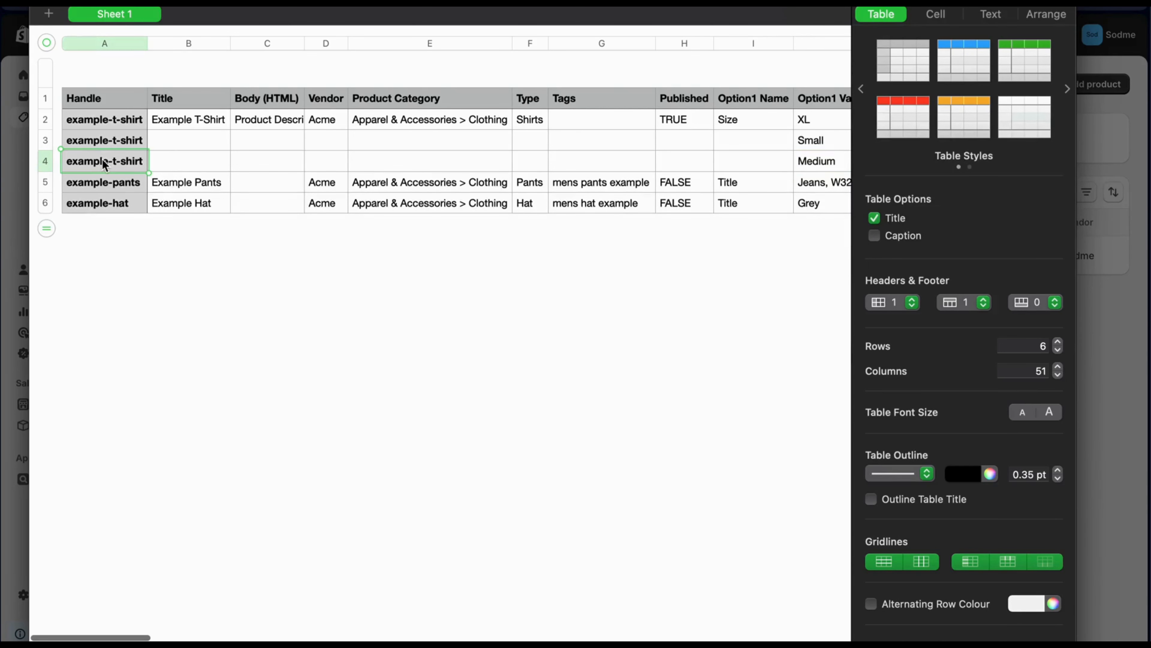
{"action": "left_click", "coordinate": [107, 168]}
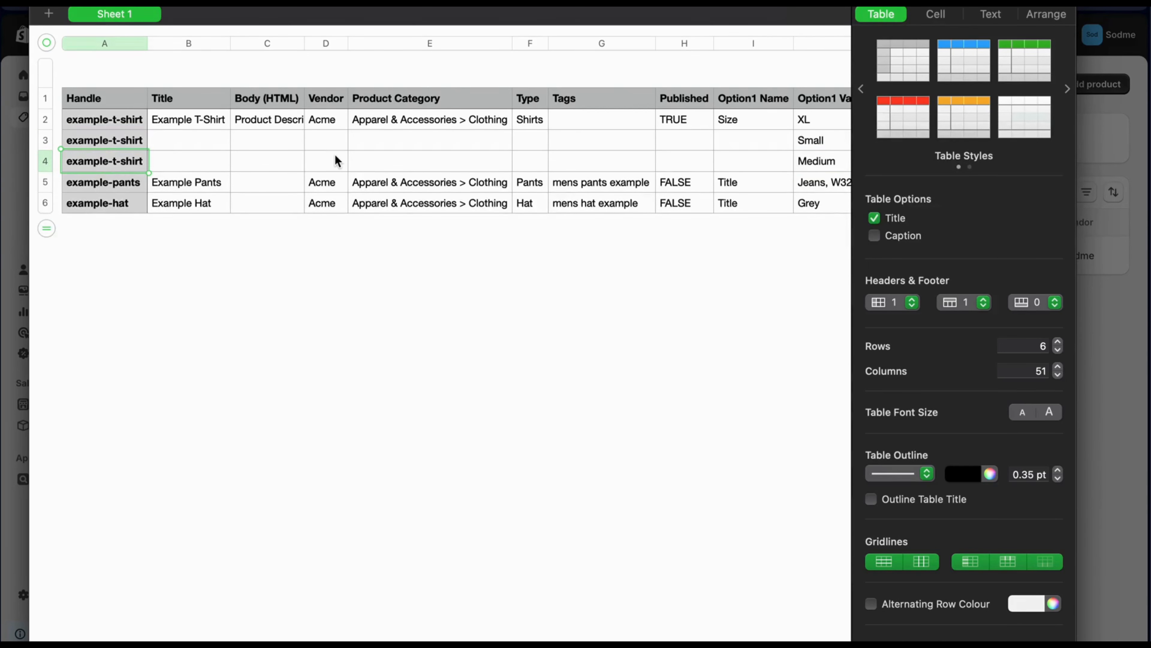
{"action": "scroll", "coordinate": [335, 156], "scroll_direction": "right", "scroll_amount": 10}
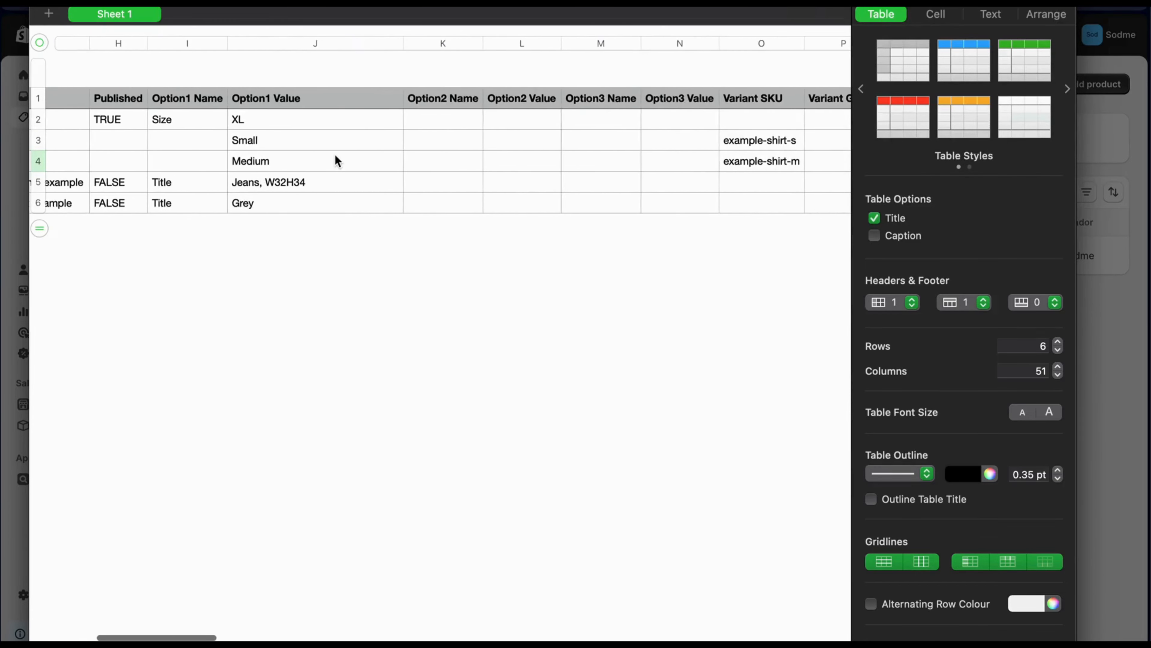
{"action": "scroll", "coordinate": [335, 158], "scroll_direction": "right", "scroll_amount": 3}
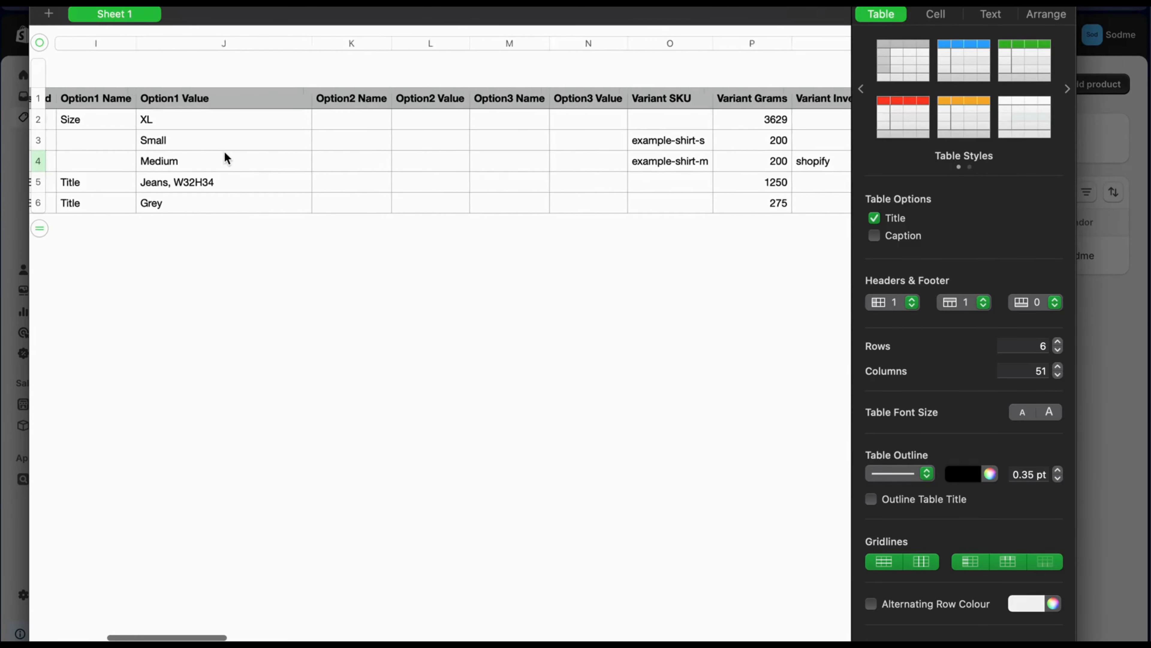
Enter "Colour" as the Option2 Name in the first example-t-shirt row.
{"action": "scroll", "coordinate": [225, 157], "scroll_direction": "left", "scroll_amount": 4}
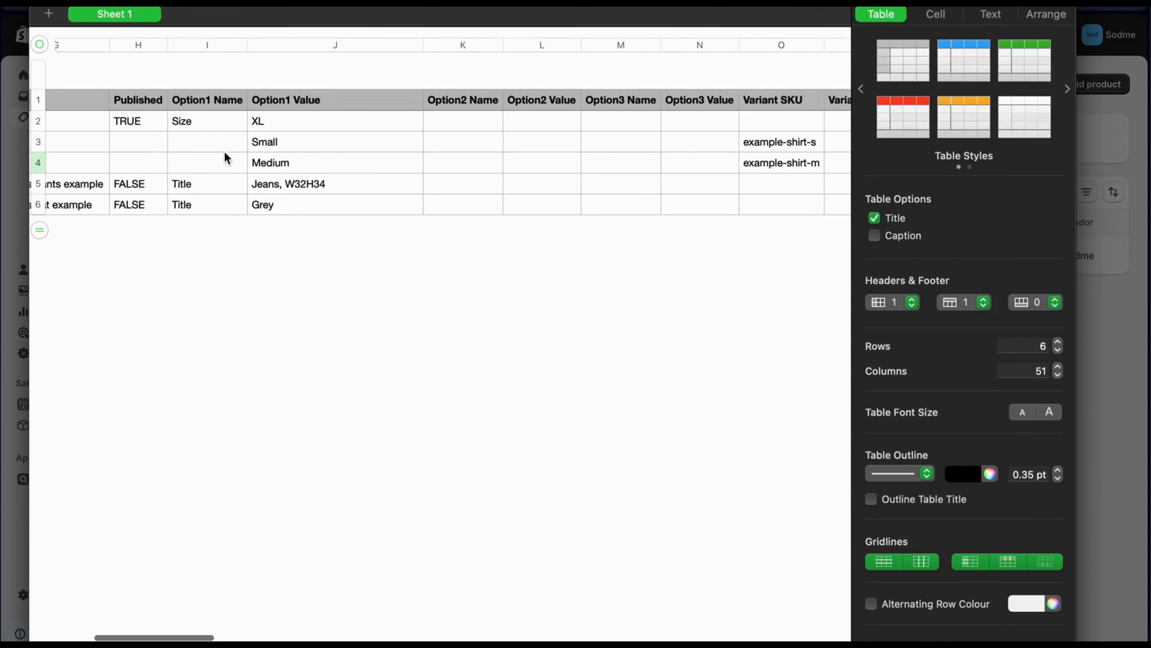
{"action": "scroll", "coordinate": [225, 154], "scroll_direction": "right", "scroll_amount": 2}
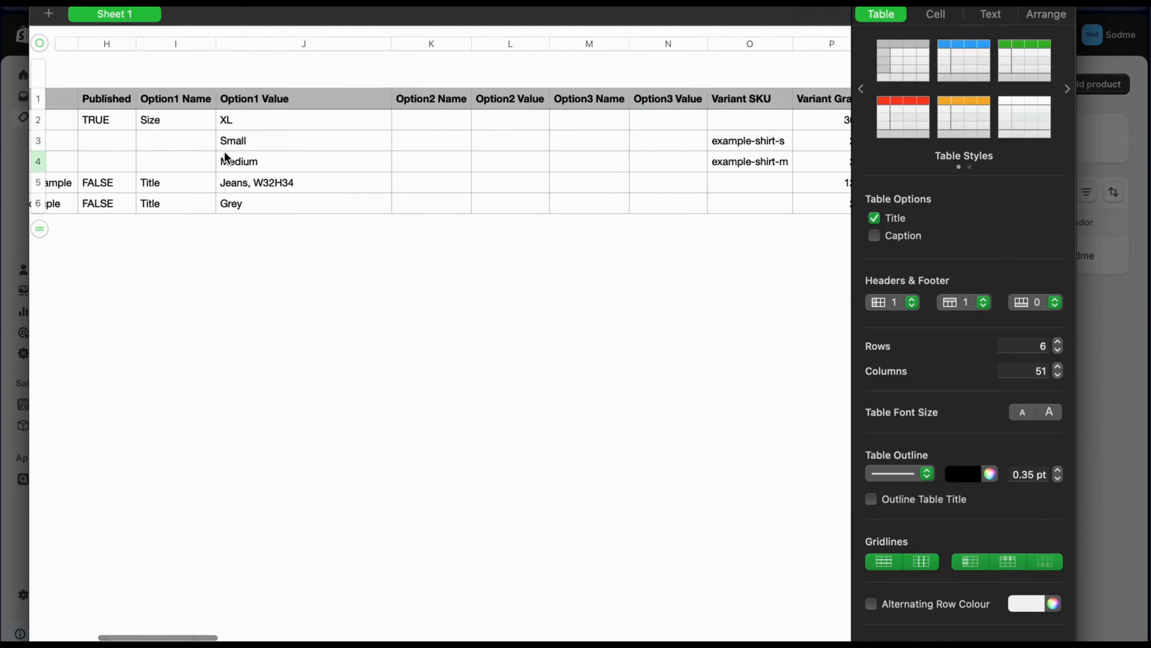
{"action": "left_click", "coordinate": [443, 120]}
{"action": "type", "text": "C"}
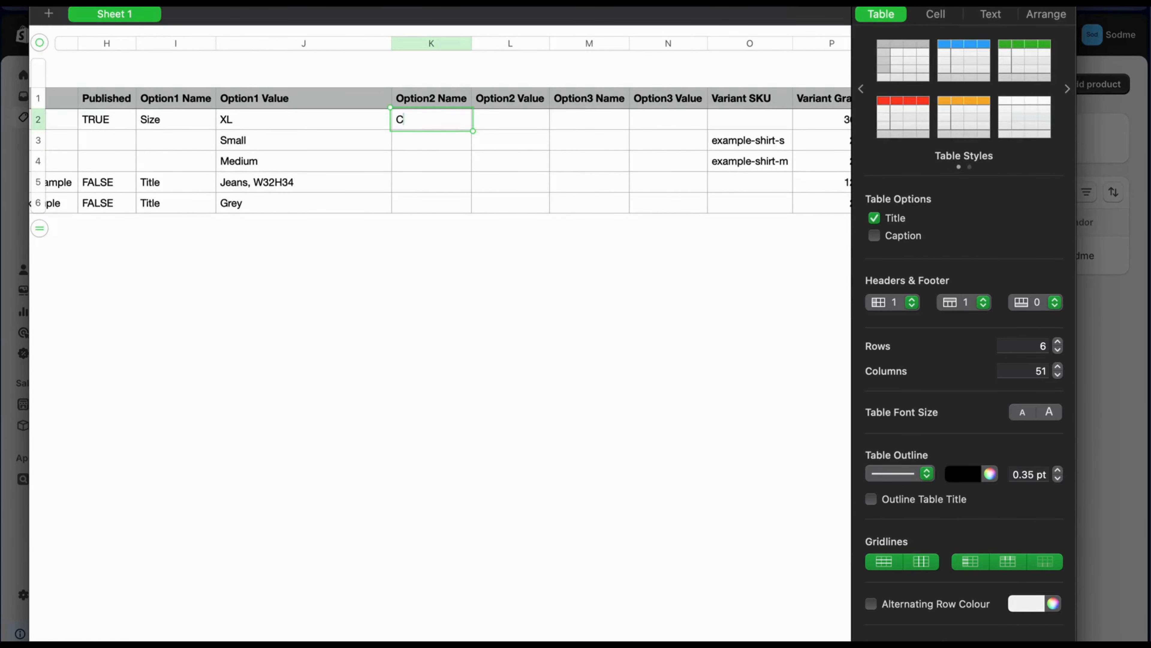
{"action": "type", "text": "olour"}
Fill in the Option2 Value of the three example-t-shirt rows with Red, Orange and Green, in that order.
{"action": "left_click", "coordinate": [508, 117]}
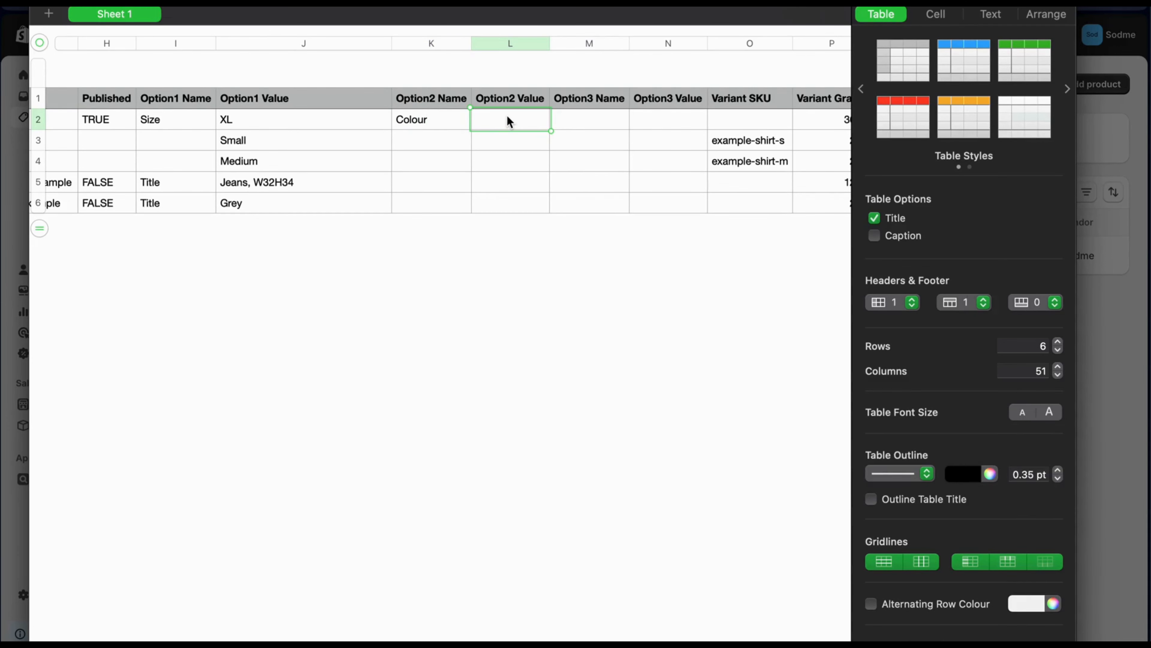
{"action": "type", "text": "Red"}
{"action": "left_click", "coordinate": [525, 144]}
{"action": "type", "text": "Ora"}
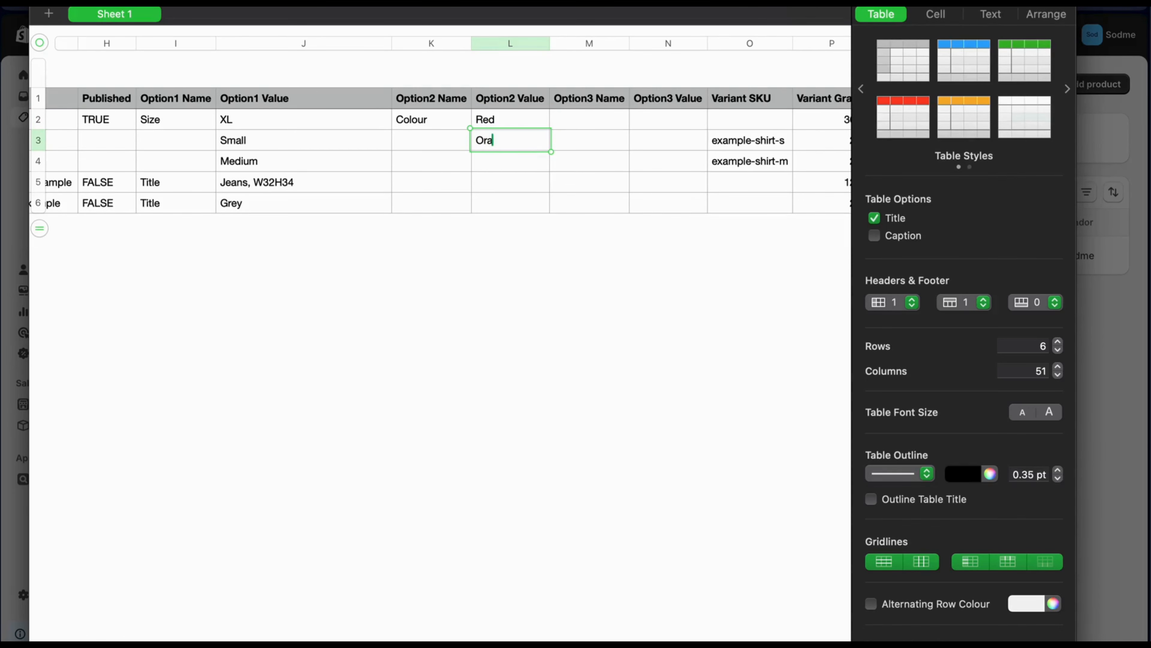
{"action": "type", "text": "nge"}
{"action": "left_click", "coordinate": [535, 160]}
{"action": "type", "text": "Green"}
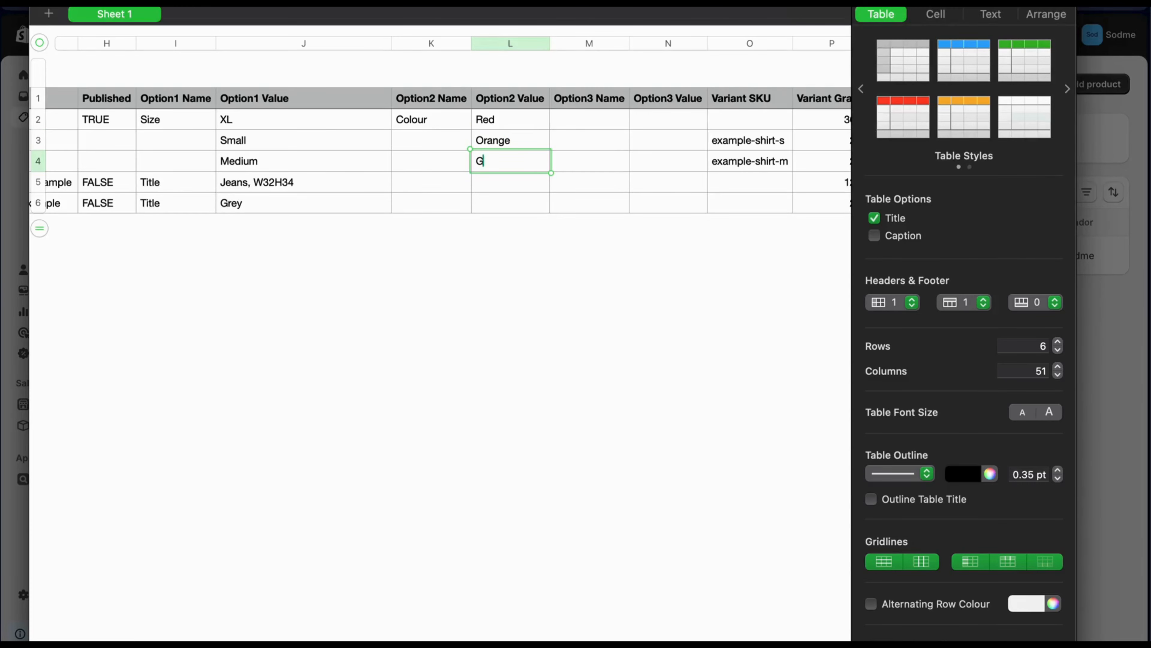
{"action": "left_click", "coordinate": [557, 188]}
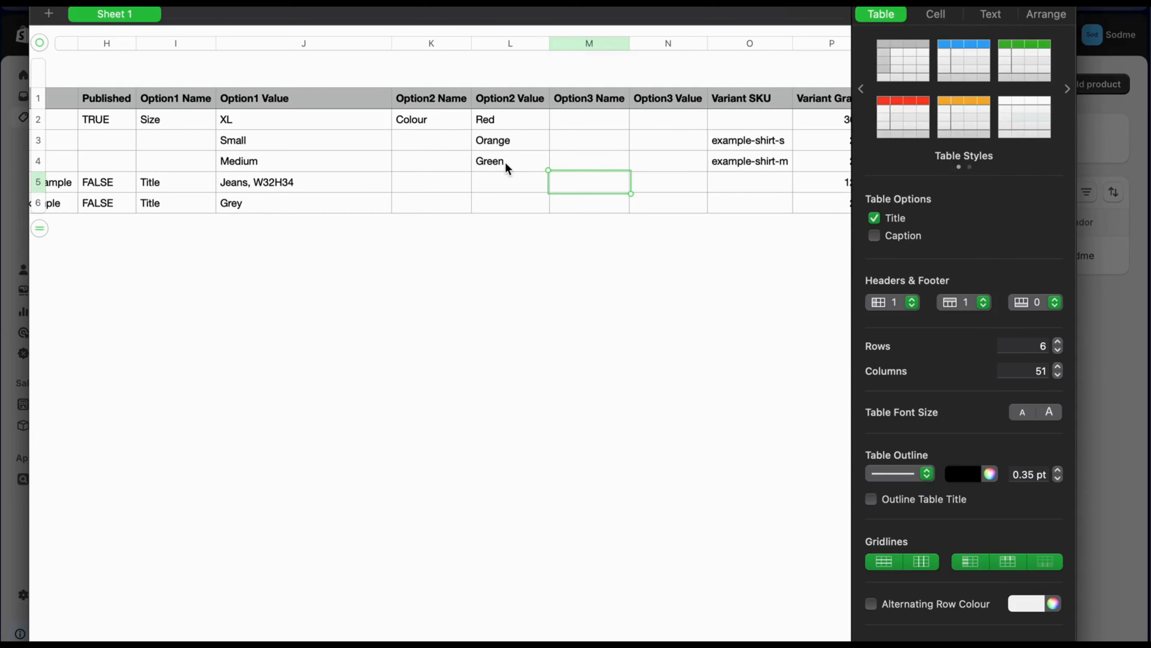
{"action": "scroll", "coordinate": [341, 125], "scroll_direction": "left", "scroll_amount": 3}
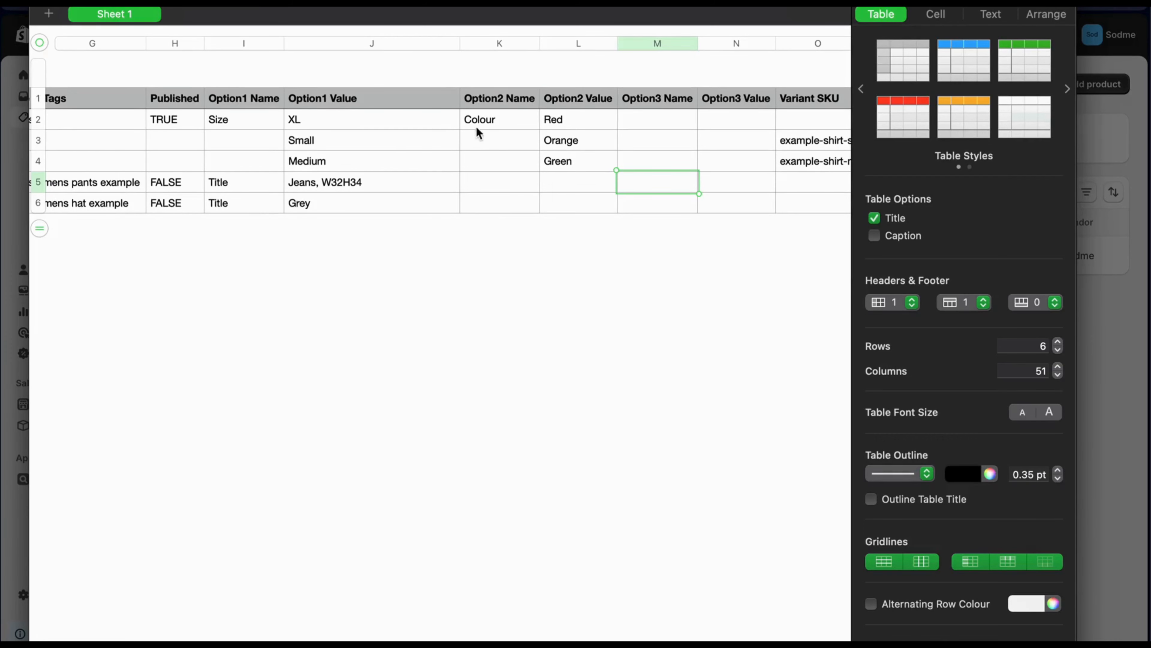
Enter "SKU123" as the Variant SKU in the first example-t-shirt row.
{"action": "left_click", "coordinate": [655, 120]}
{"action": "scroll", "coordinate": [656, 121], "scroll_direction": "right", "scroll_amount": 4}
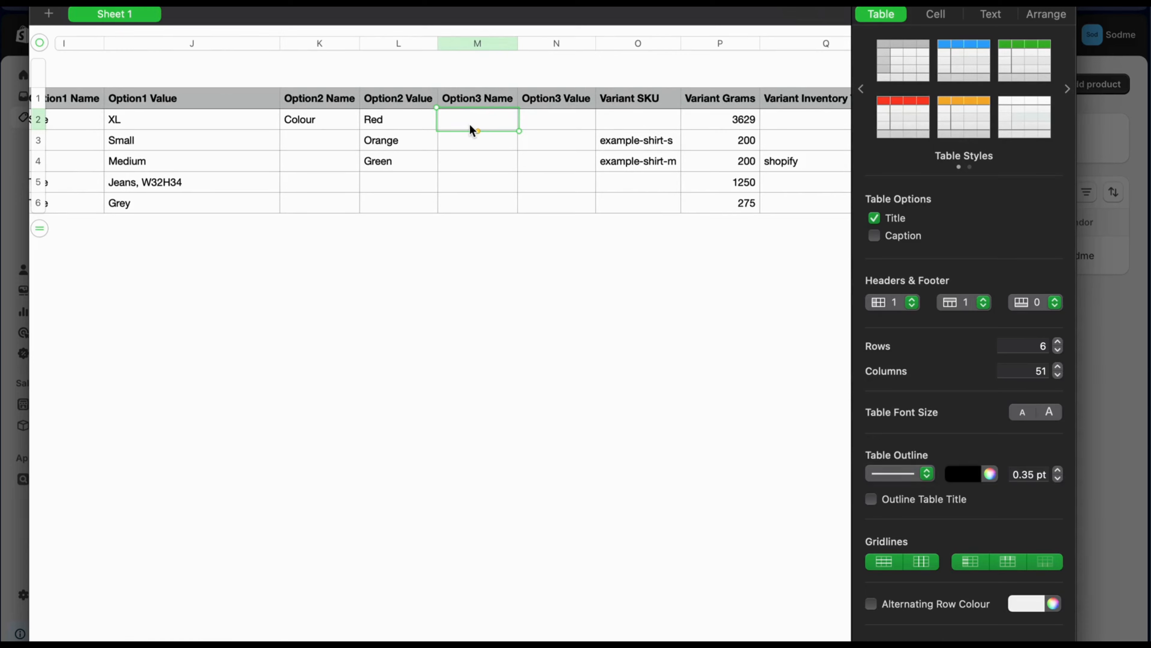
{"action": "left_click", "coordinate": [626, 121]}
{"action": "left_click", "coordinate": [644, 144]}
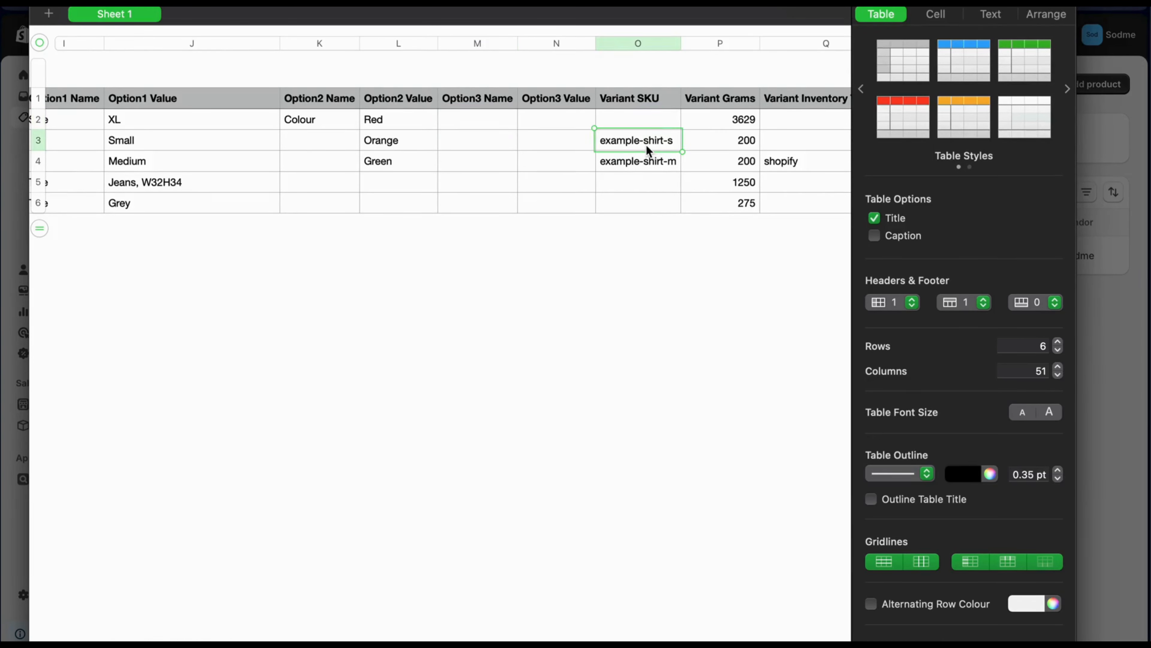
{"action": "left_click", "coordinate": [644, 118]}
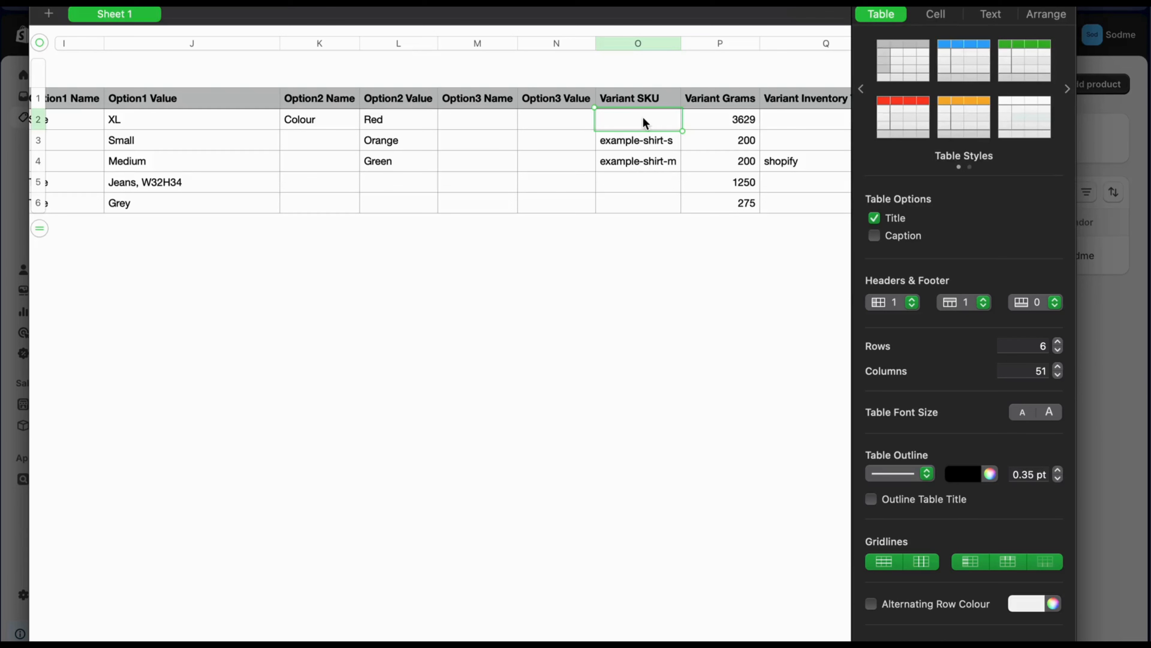
{"action": "type", "text": "SKU123"}
{"action": "left_click", "coordinate": [682, 125]}
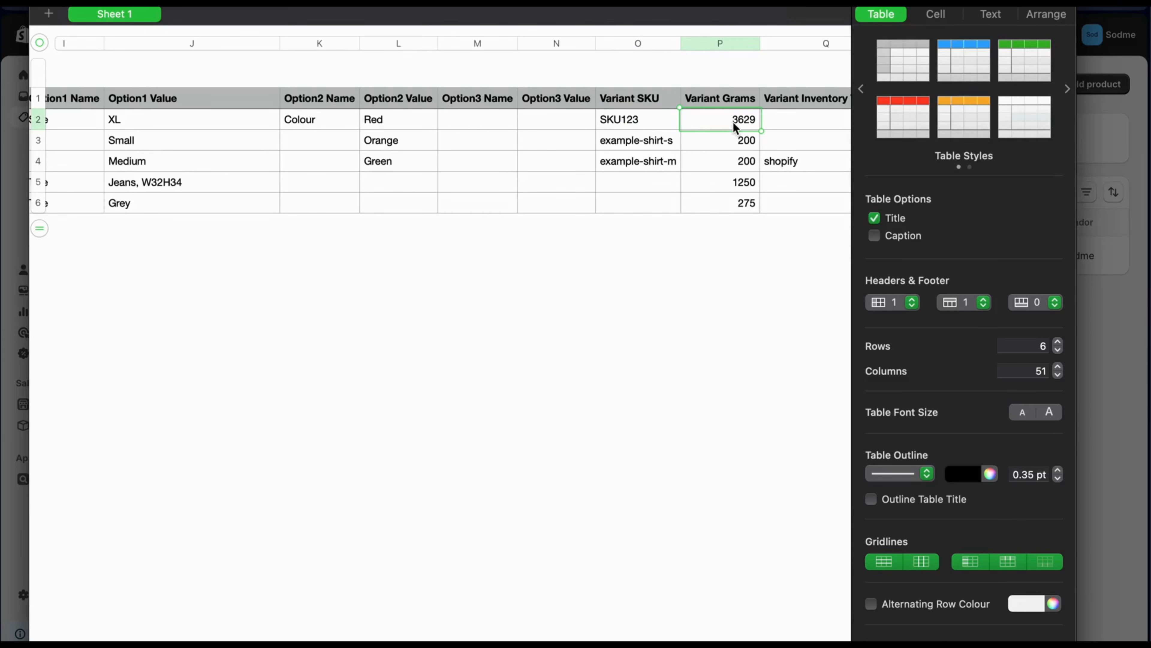
Clear the Variant Inventory Tracker value of the Medium T-shirt row.
{"action": "left_click", "coordinate": [731, 139]}
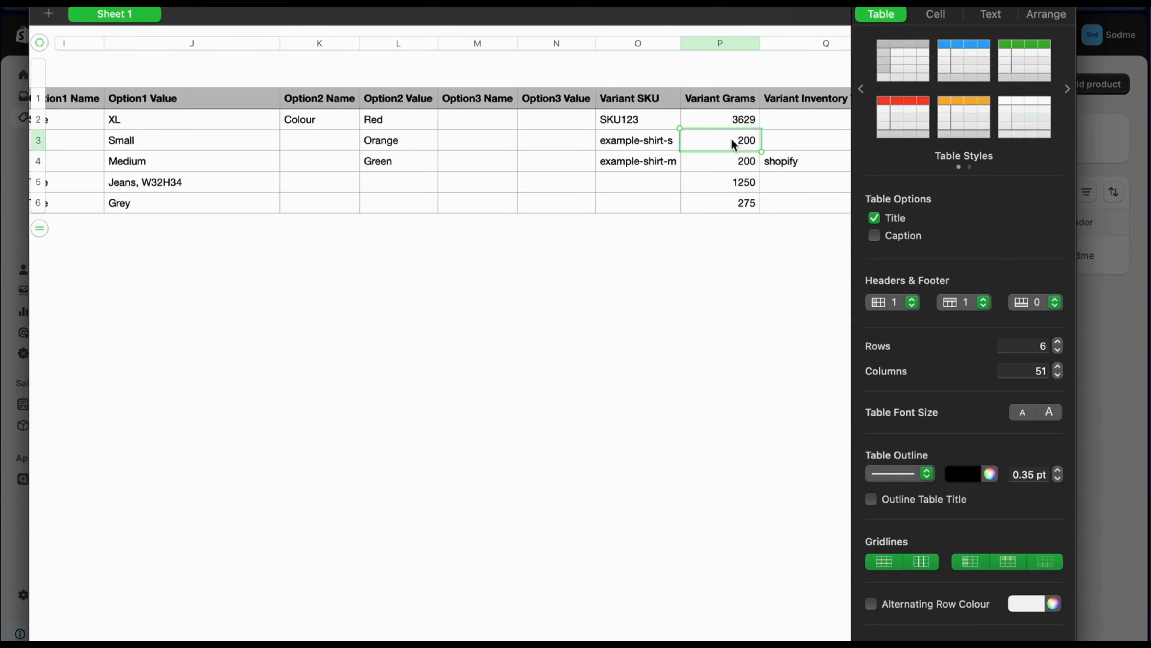
{"action": "left_click", "coordinate": [730, 157]}
{"action": "scroll", "coordinate": [730, 156], "scroll_direction": "right", "scroll_amount": 3}
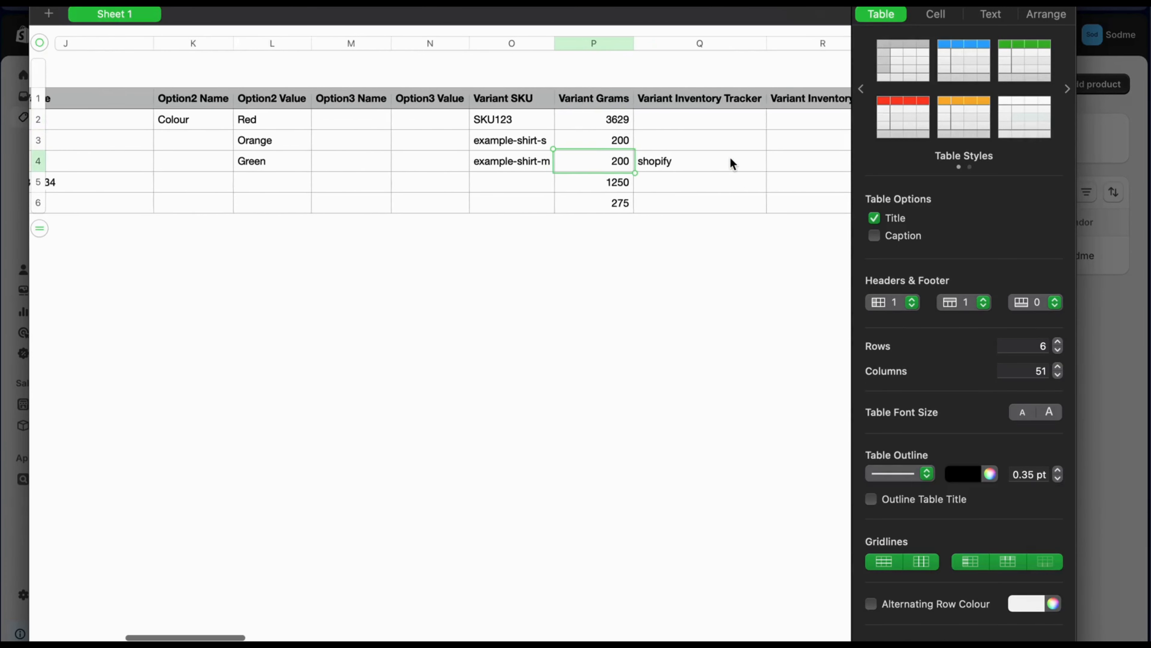
{"action": "left_click", "coordinate": [686, 126]}
{"action": "key", "text": "Down"}
{"action": "left_click", "coordinate": [688, 158]}
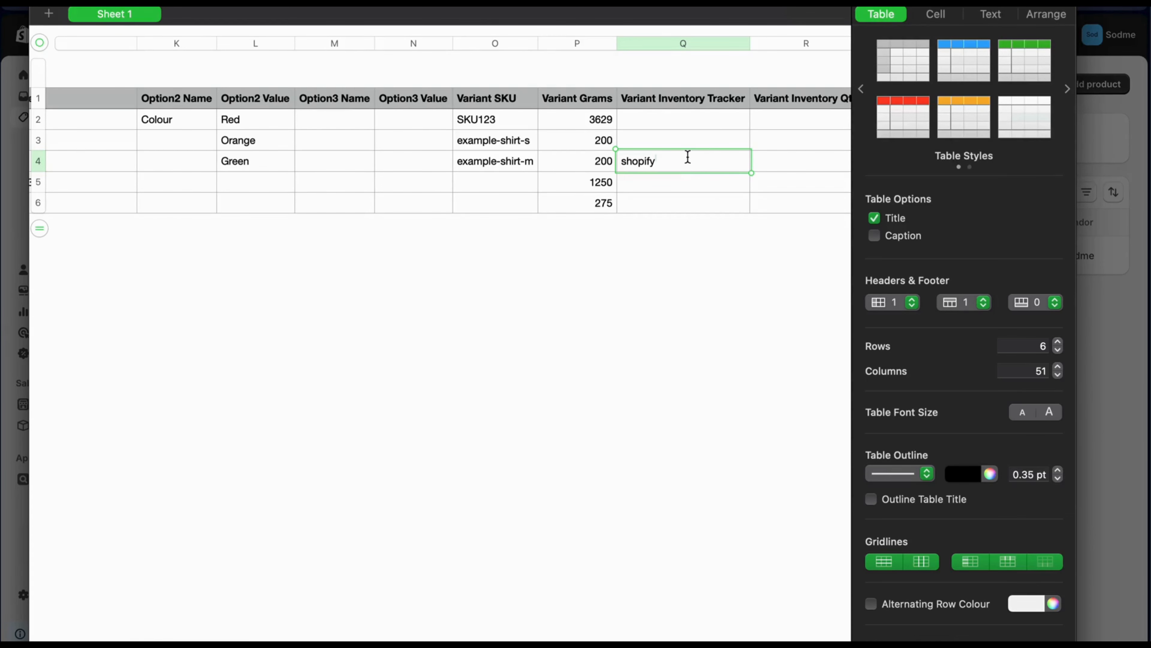
{"action": "double_click", "coordinate": [687, 162]}
{"action": "key", "text": "BackSpace"}
{"action": "key", "text": "BackSpace"}
{"action": "key", "text": "BackSpace"}
{"action": "key", "text": "BackSpace"}
{"action": "key", "text": "BackSpace"}
{"action": "key", "text": "BackSpace"}
{"action": "key", "text": "BackSpace"}
{"action": "left_click", "coordinate": [691, 190]}
Set the Variant Price of the first example-t-shirt row to 12325.
{"action": "scroll", "coordinate": [690, 189], "scroll_direction": "right", "scroll_amount": 5}
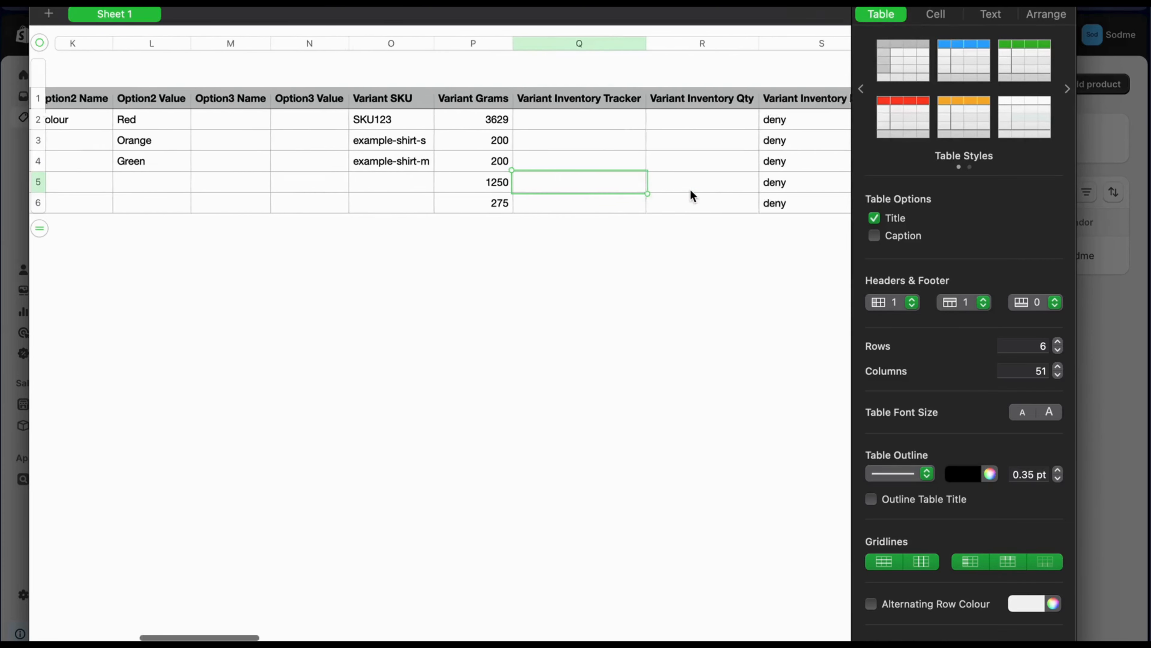
{"action": "scroll", "coordinate": [691, 191], "scroll_direction": "right", "scroll_amount": 5}
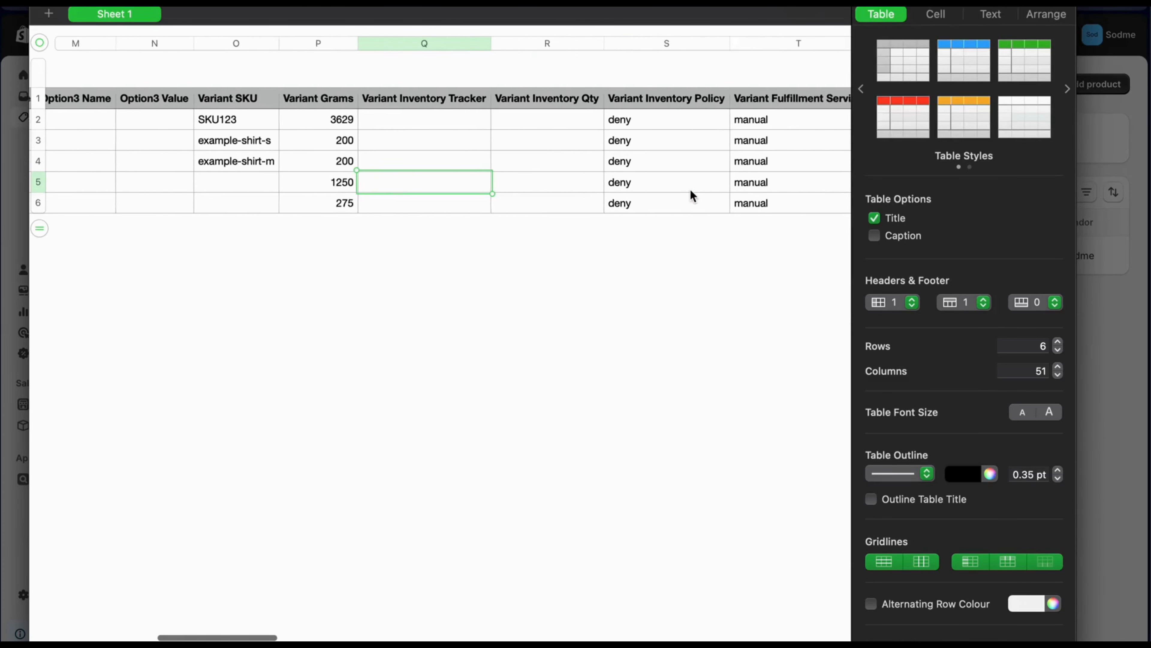
{"action": "scroll", "coordinate": [690, 189], "scroll_direction": "right", "scroll_amount": 2}
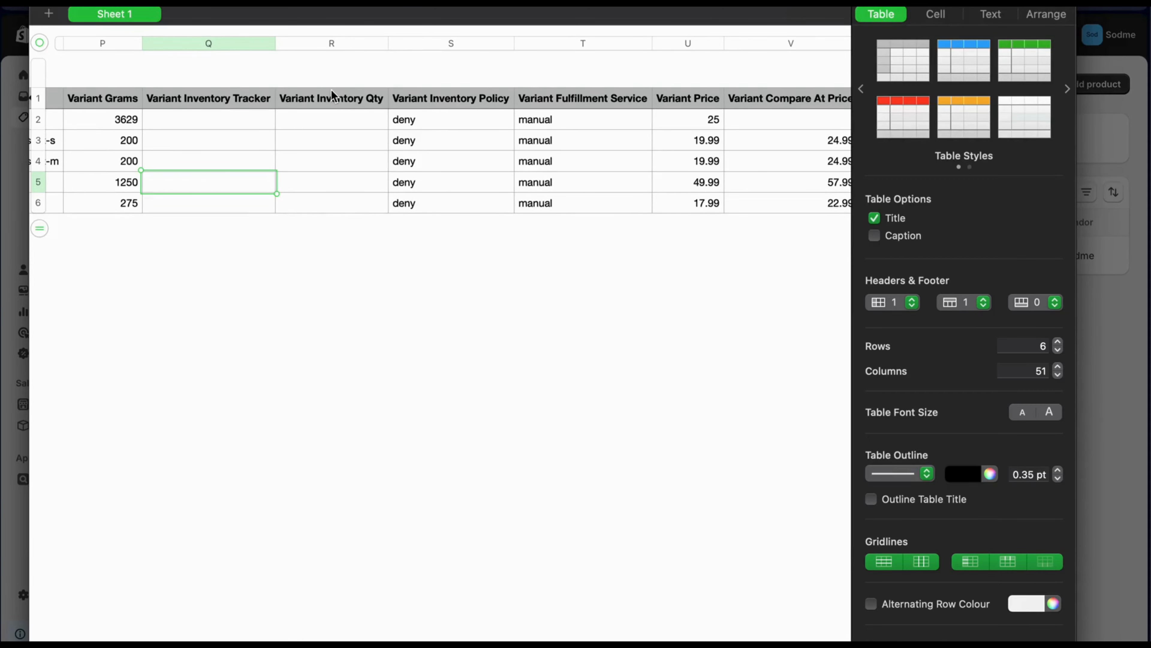
{"action": "left_click", "coordinate": [425, 121]}
{"action": "left_click", "coordinate": [606, 122]}
{"action": "scroll", "coordinate": [606, 123], "scroll_direction": "right", "scroll_amount": 5}
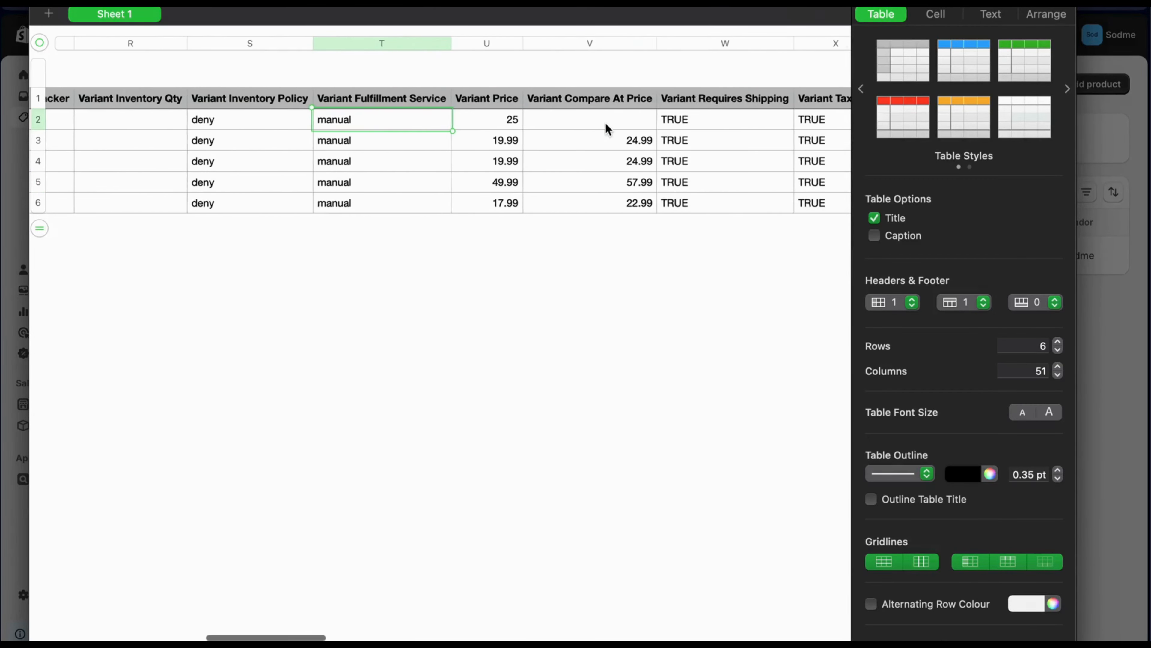
{"action": "left_click", "coordinate": [504, 120]}
{"action": "left_click", "coordinate": [503, 120]}
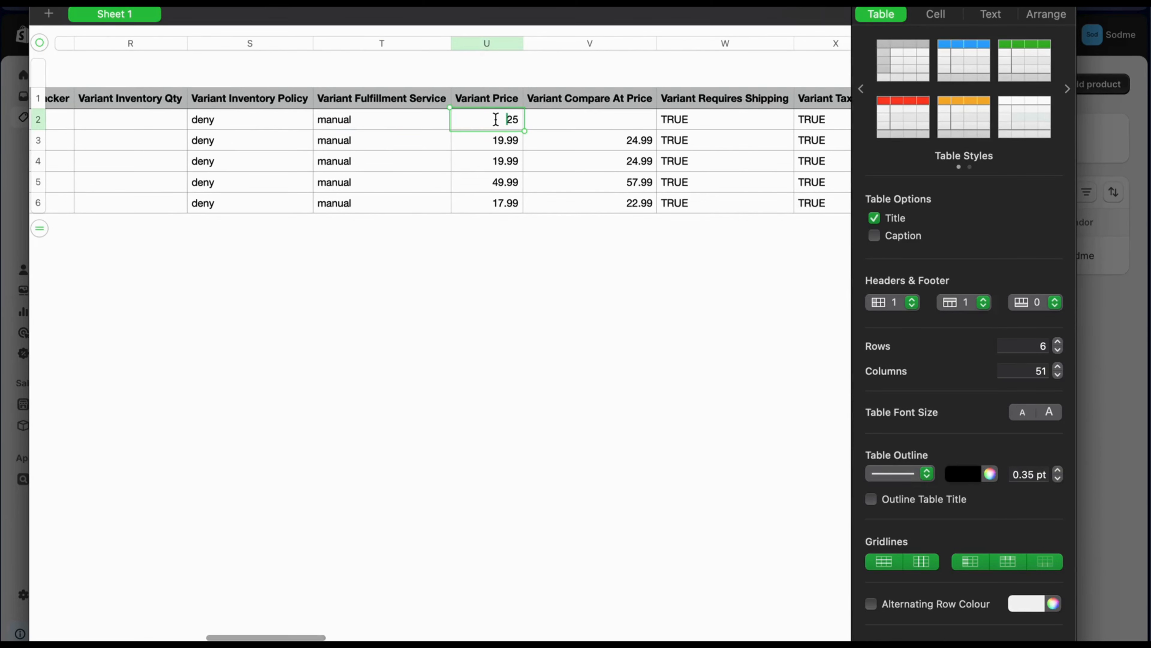
{"action": "type", "text": "123"}
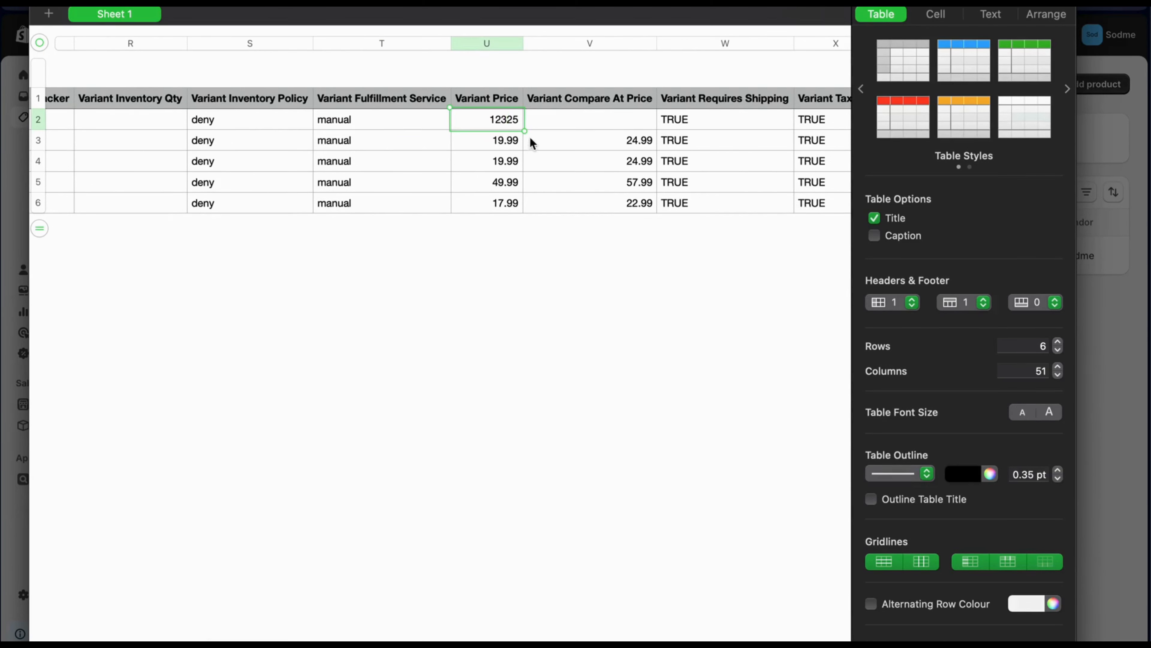
Enter 23453 as the Variant Compare At Price in the first example-t-shirt row.
{"action": "left_click", "coordinate": [603, 122]}
{"action": "left_click", "coordinate": [603, 120]}
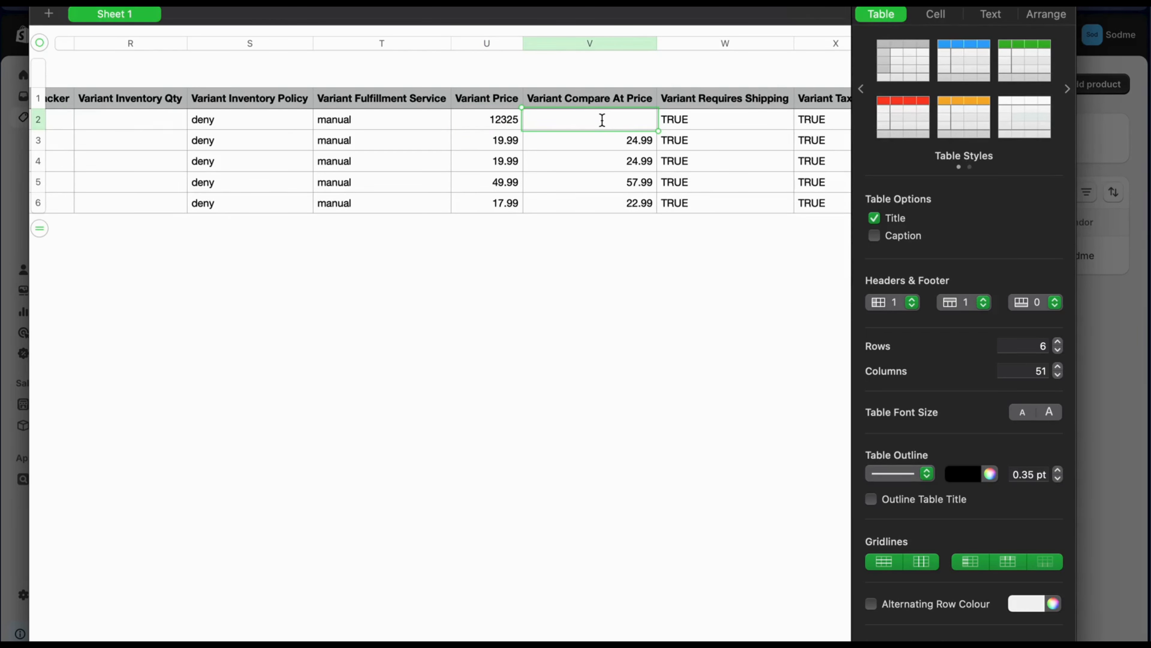
{"action": "type", "text": "23453"}
{"action": "key", "text": "Return"}
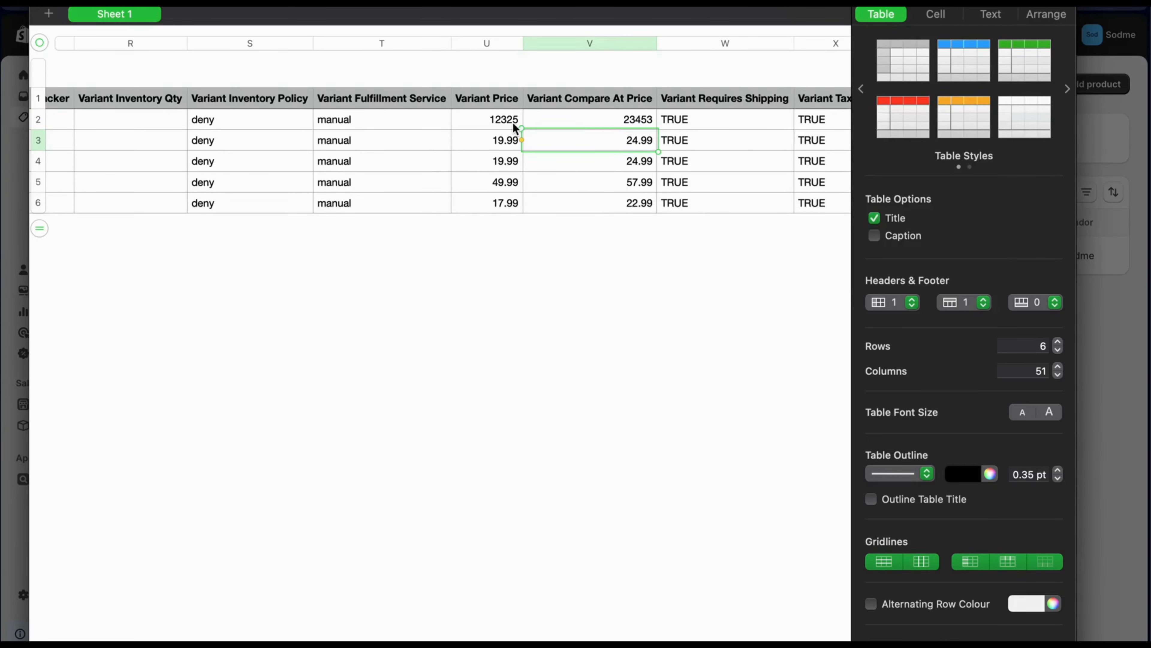
{"action": "left_click", "coordinate": [499, 119]}
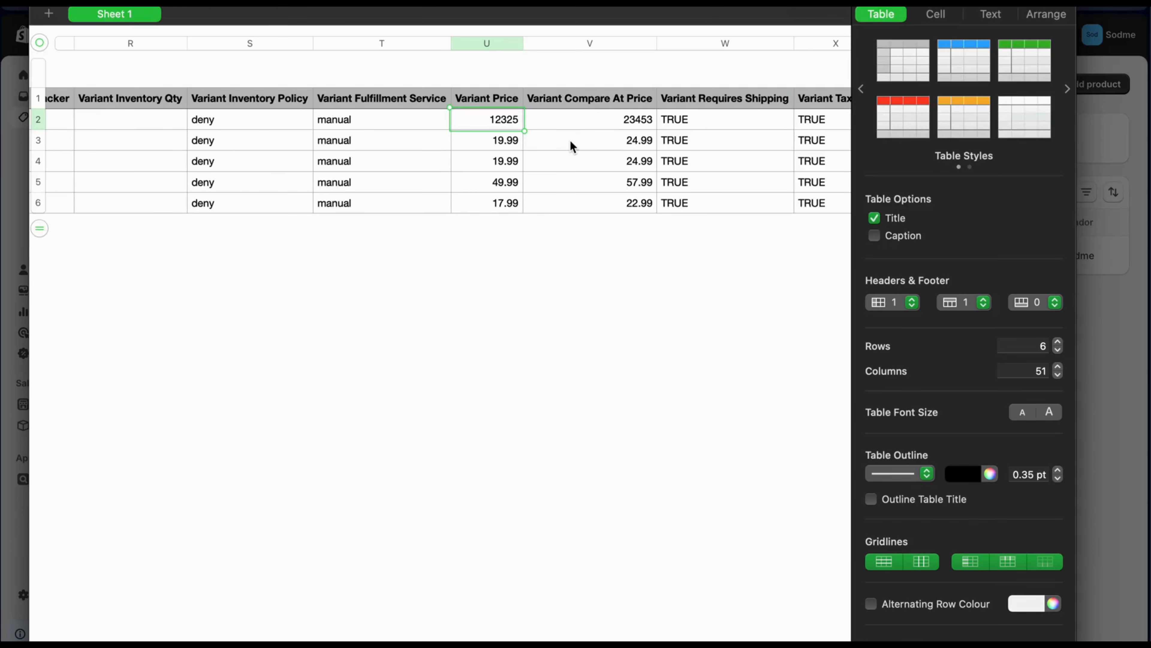
{"action": "left_click", "coordinate": [625, 139]}
Set Variant Taxable to FALSE for the first example-t-shirt row.
{"action": "scroll", "coordinate": [632, 140], "scroll_direction": "right", "scroll_amount": 2}
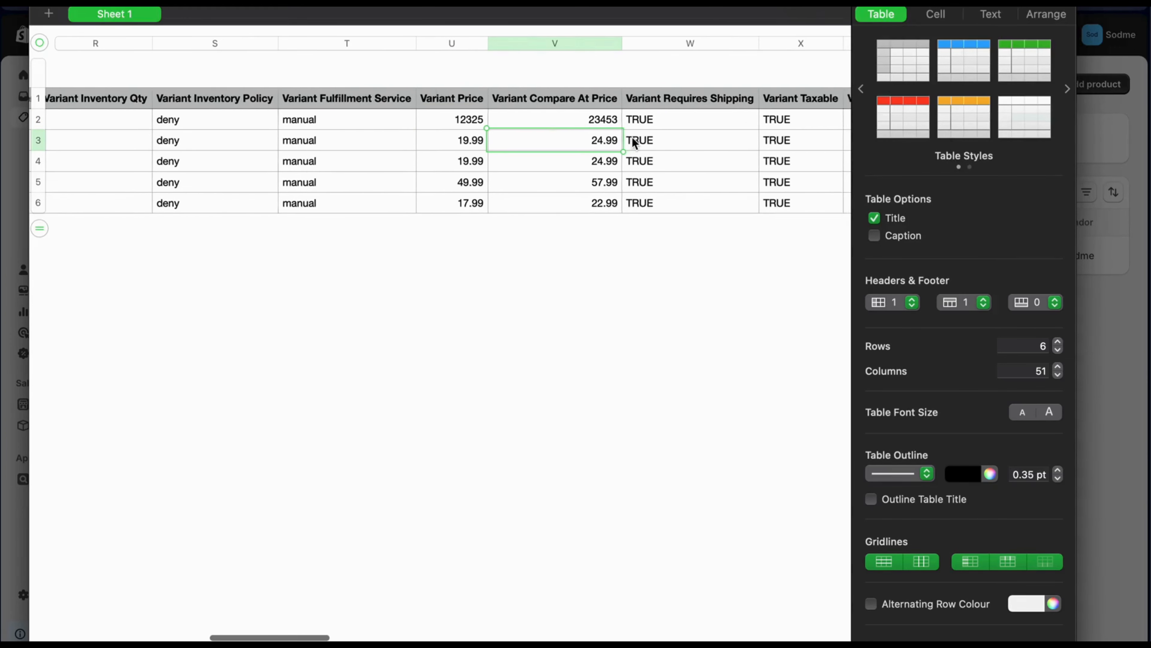
{"action": "scroll", "coordinate": [633, 137], "scroll_direction": "right", "scroll_amount": 2}
{"action": "left_click", "coordinate": [637, 125]}
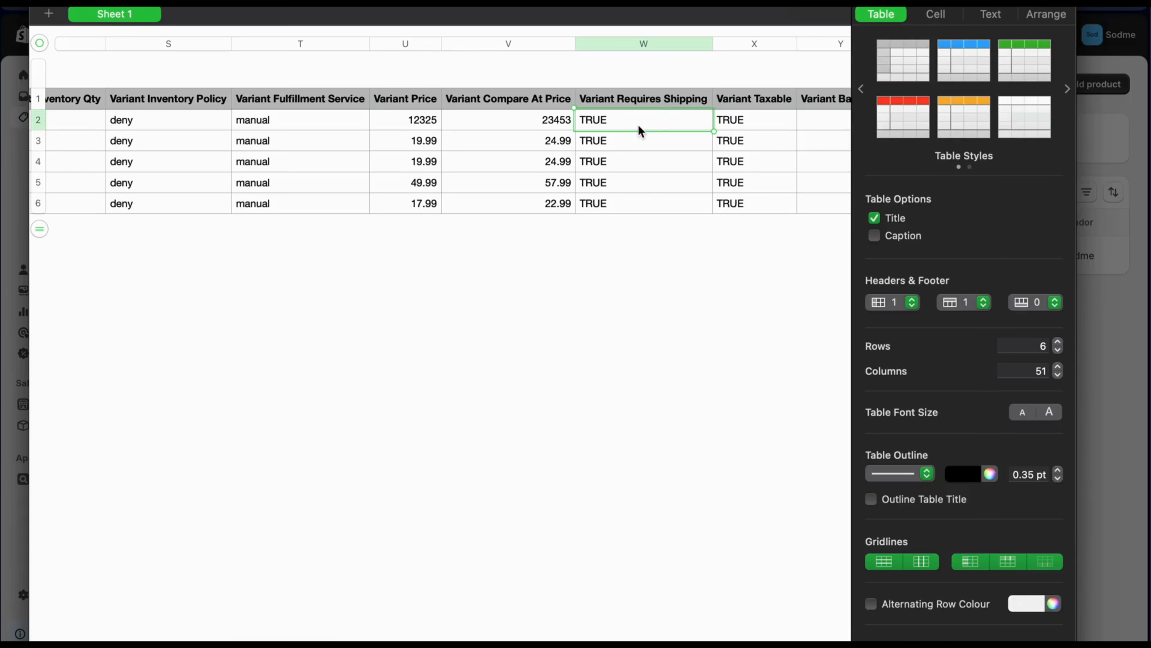
{"action": "scroll", "coordinate": [638, 124], "scroll_direction": "right", "scroll_amount": 4}
{"action": "left_click", "coordinate": [671, 121]}
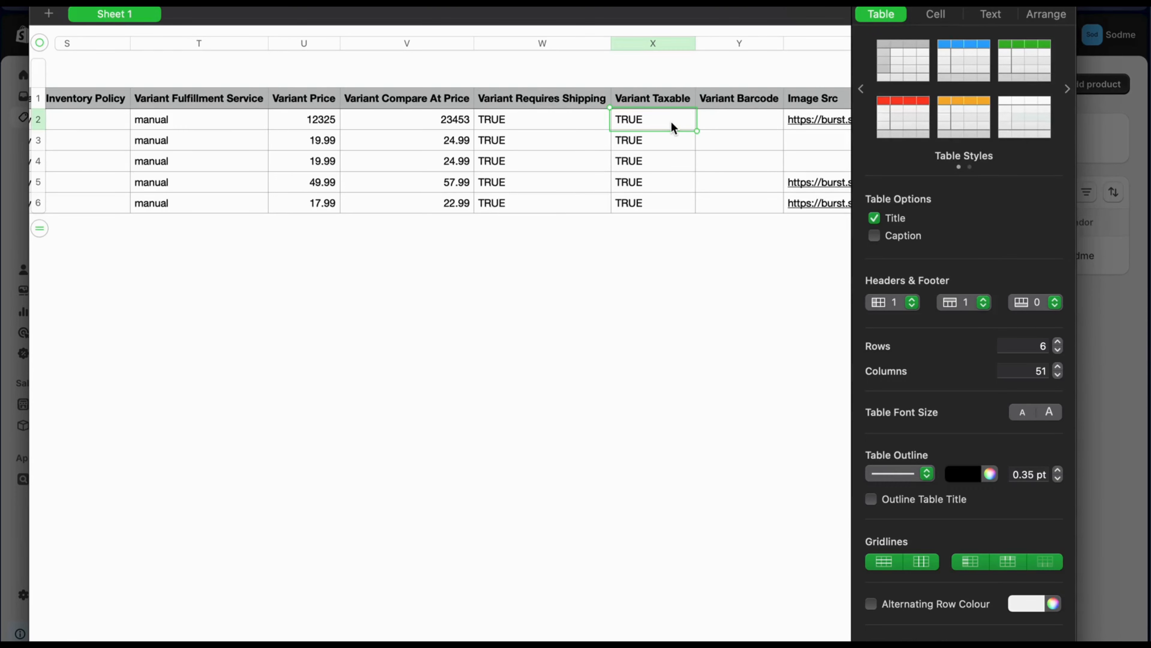
{"action": "double_click", "coordinate": [671, 121]}
{"action": "type", "text": "False"}
{"action": "left_click", "coordinate": [725, 154]}
{"action": "left_click", "coordinate": [728, 120]}
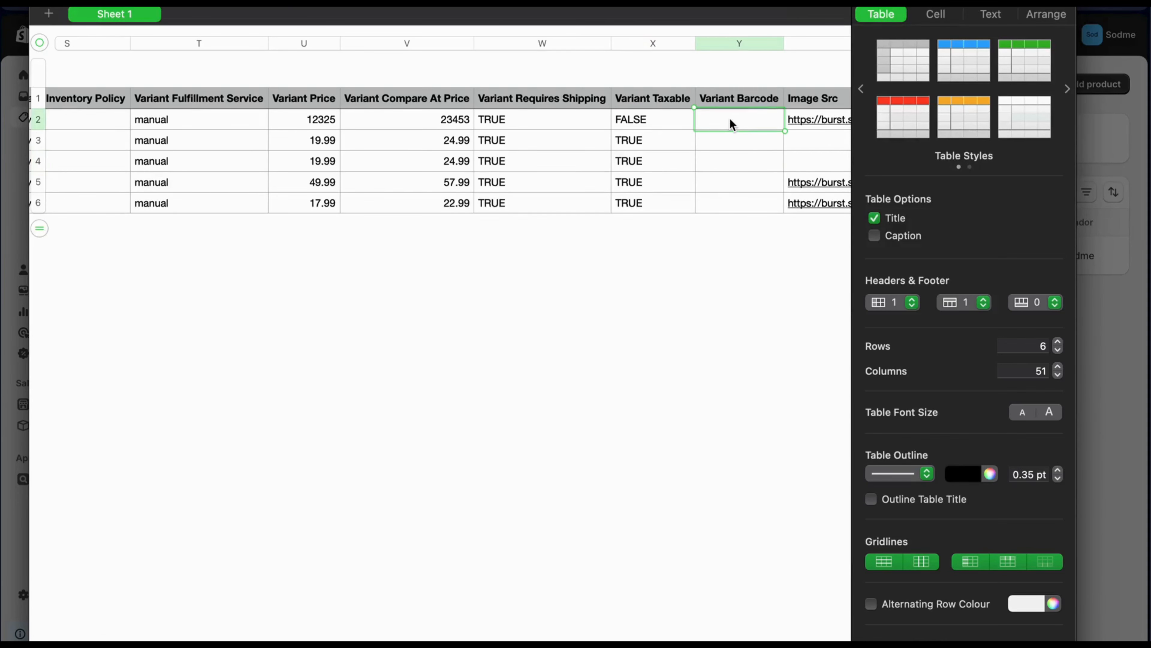
Switch to the Shopify admin, dismiss the product import dialog and copy the link of image 3 from the store's content files.
{"action": "scroll", "coordinate": [729, 118], "scroll_direction": "right", "scroll_amount": 4}
{"action": "scroll", "coordinate": [730, 117], "scroll_direction": "right", "scroll_amount": 6}
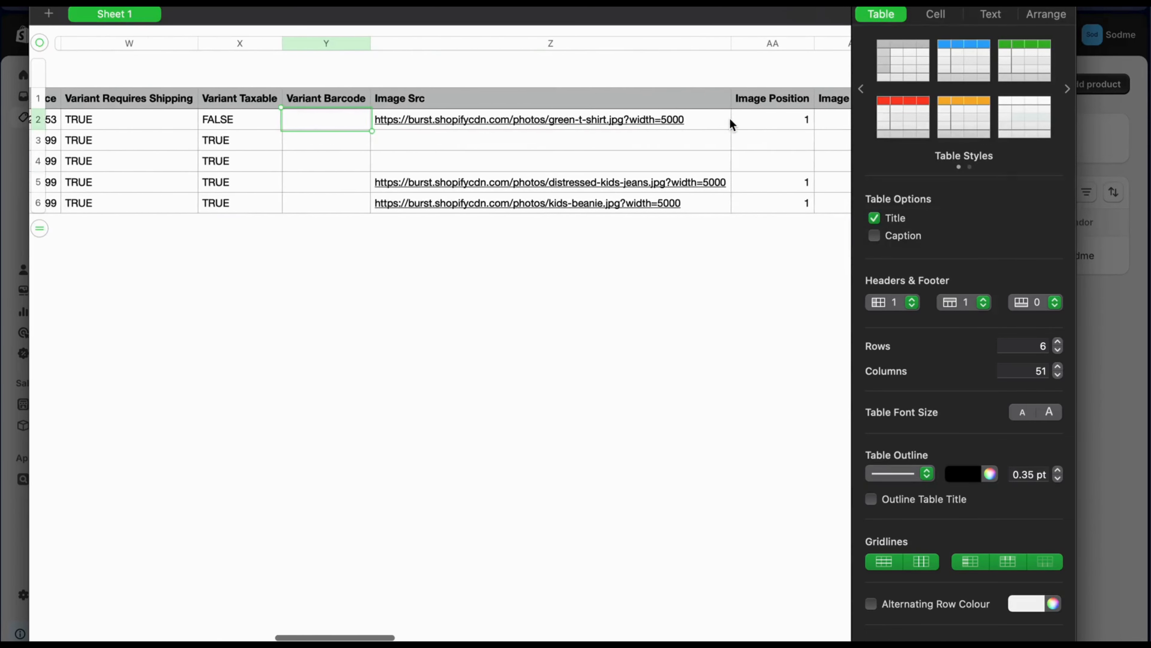
{"action": "scroll", "coordinate": [729, 118], "scroll_direction": "right", "scroll_amount": 2}
{"action": "scroll", "coordinate": [729, 117], "scroll_direction": "left", "scroll_amount": 5}
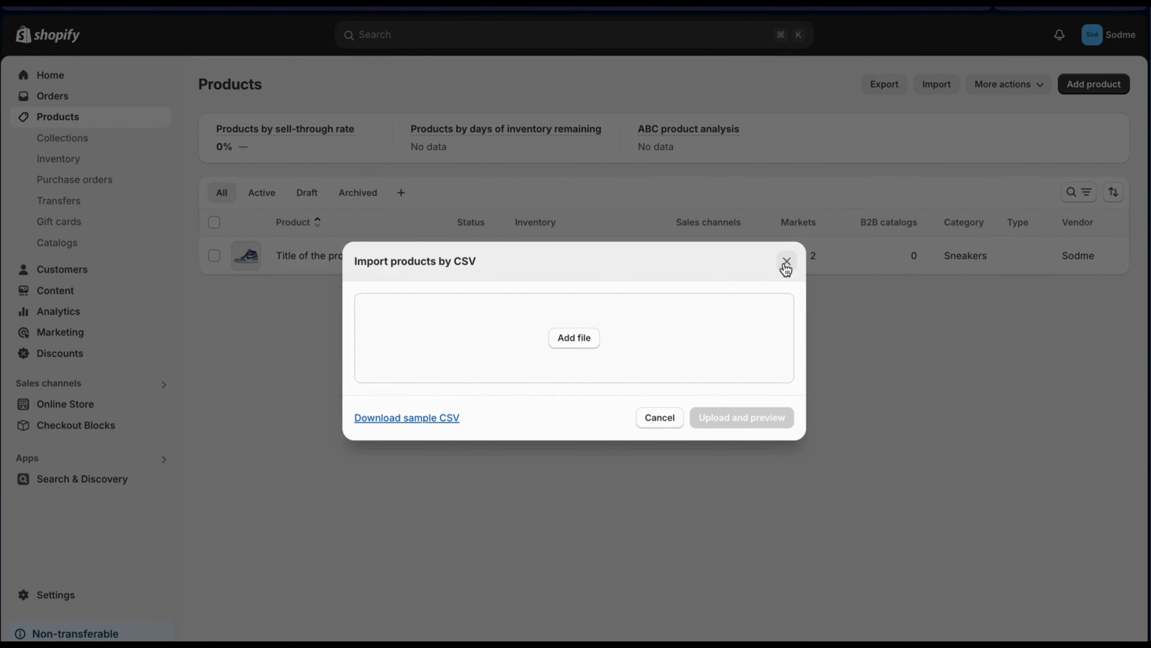
{"action": "left_click", "coordinate": [786, 262]}
{"action": "left_click", "coordinate": [85, 290]}
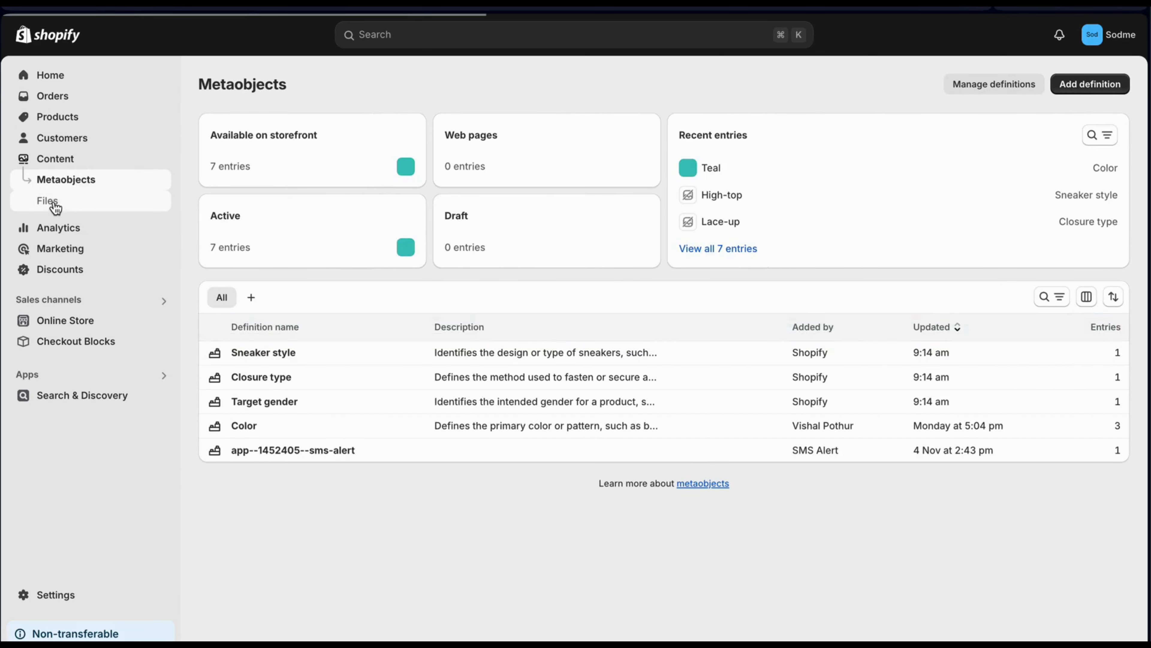
{"action": "left_click", "coordinate": [55, 207]}
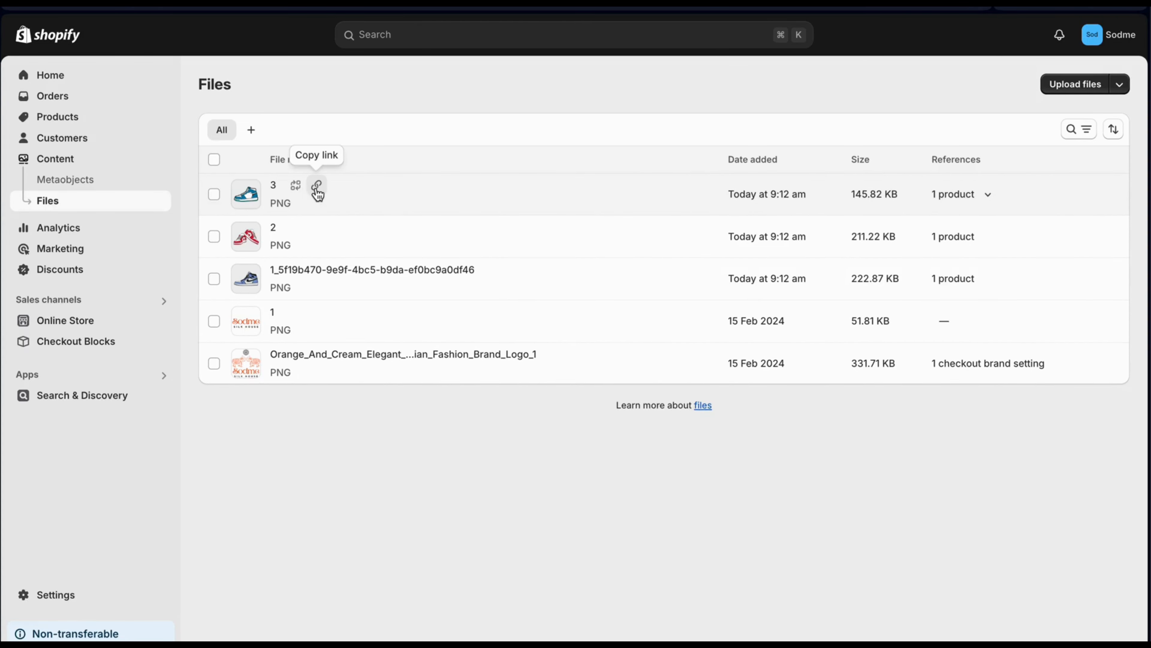
{"action": "left_click", "coordinate": [317, 186]}
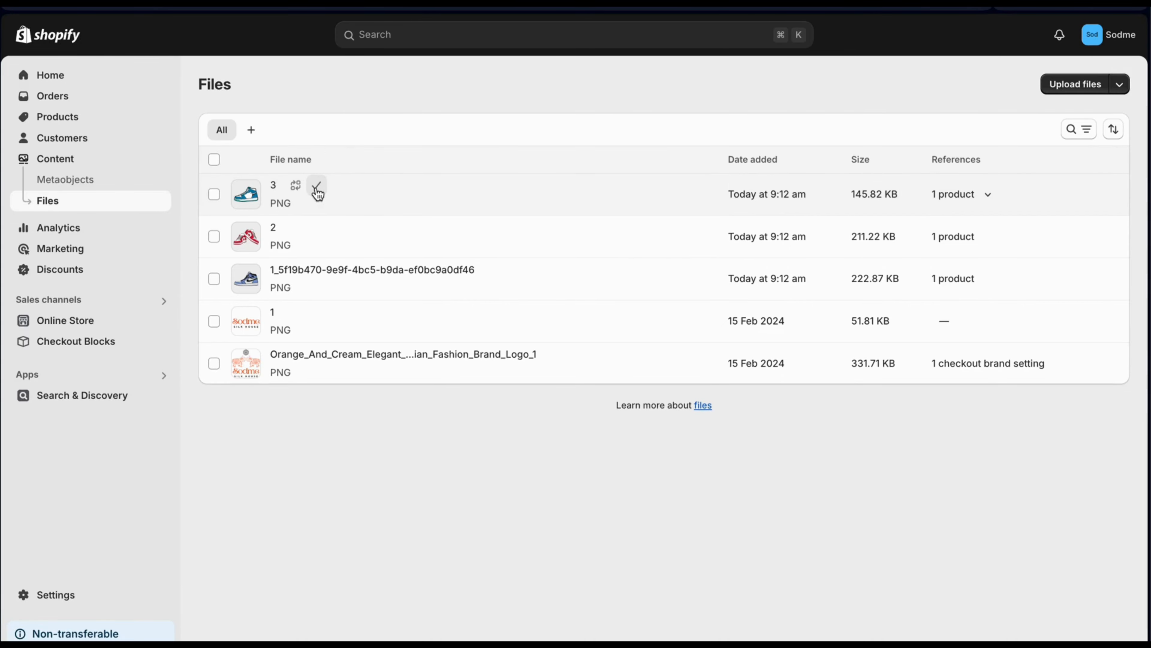
Return to the Numbers spreadsheet and paste the copied image link as the Image Src of the first and second example-t-shirt rows.
{"action": "key", "text": "ctrl+Up"}
{"action": "left_click", "coordinate": [312, 177]}
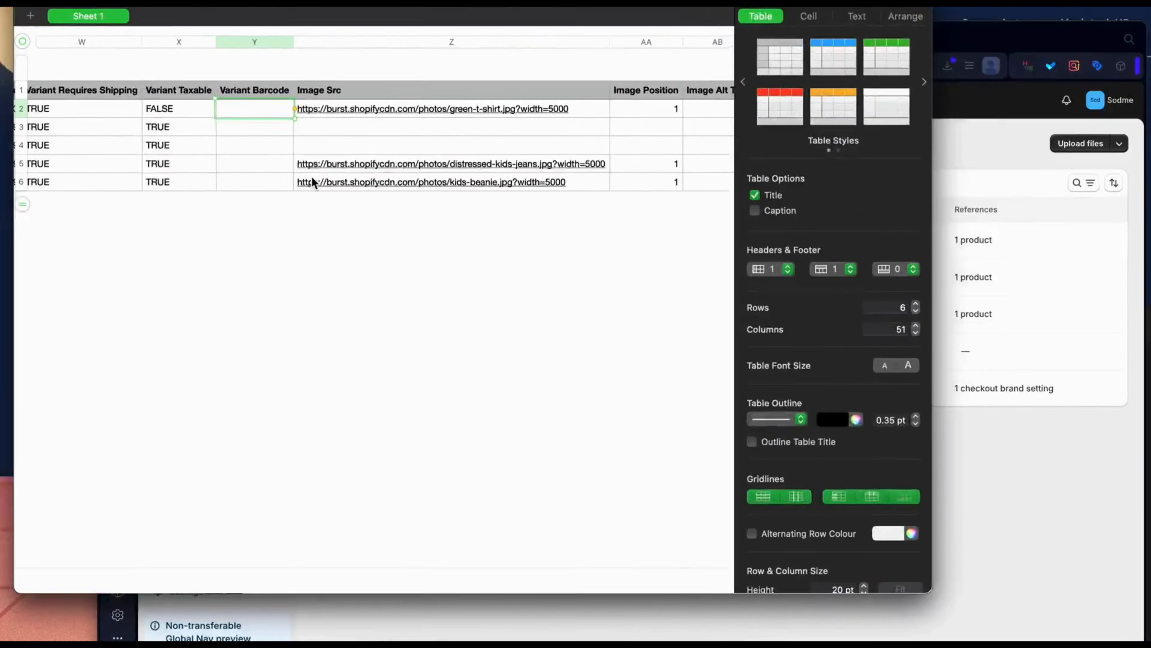
{"action": "left_click", "coordinate": [687, 124]}
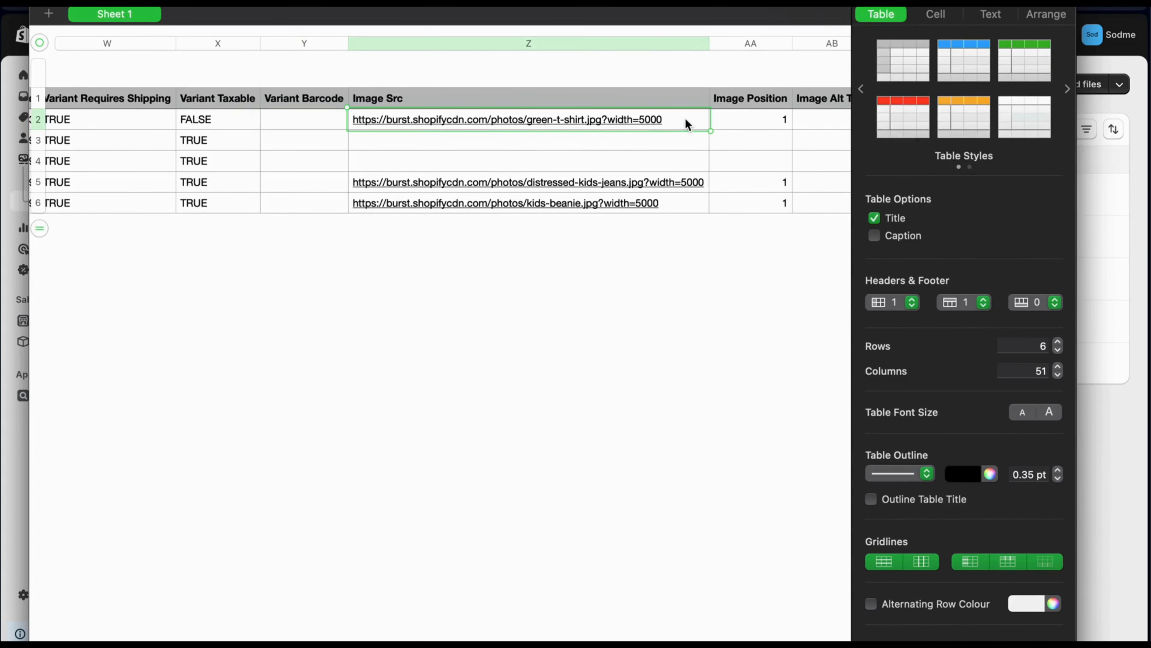
{"action": "key", "text": "super+v"}
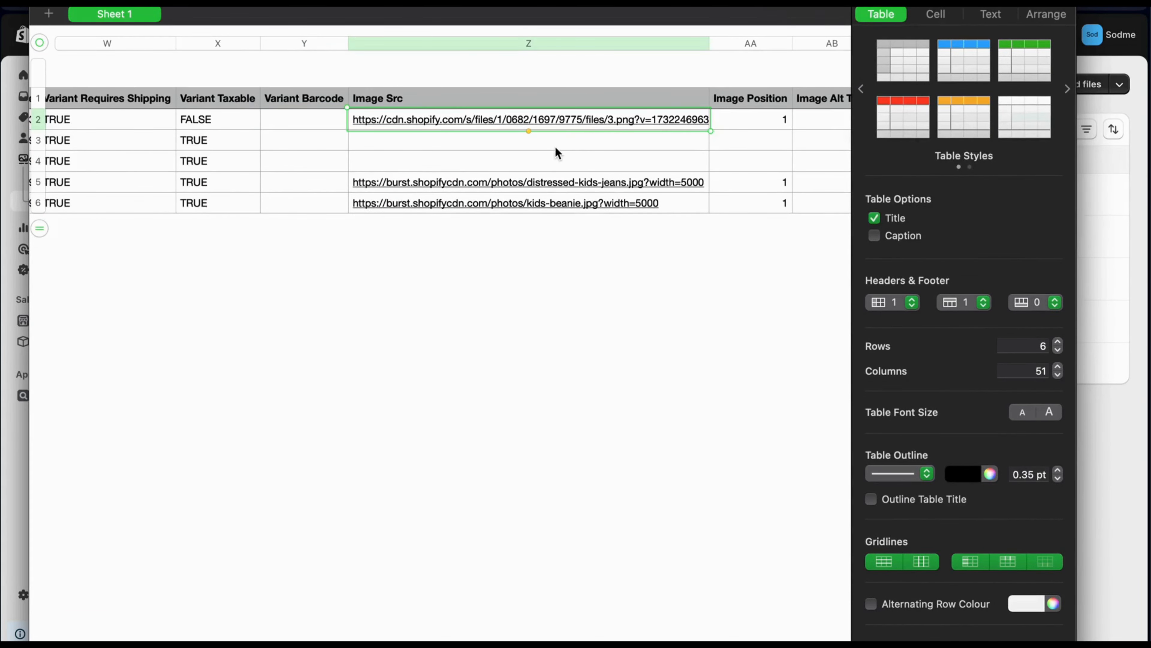
{"action": "left_click", "coordinate": [557, 151]}
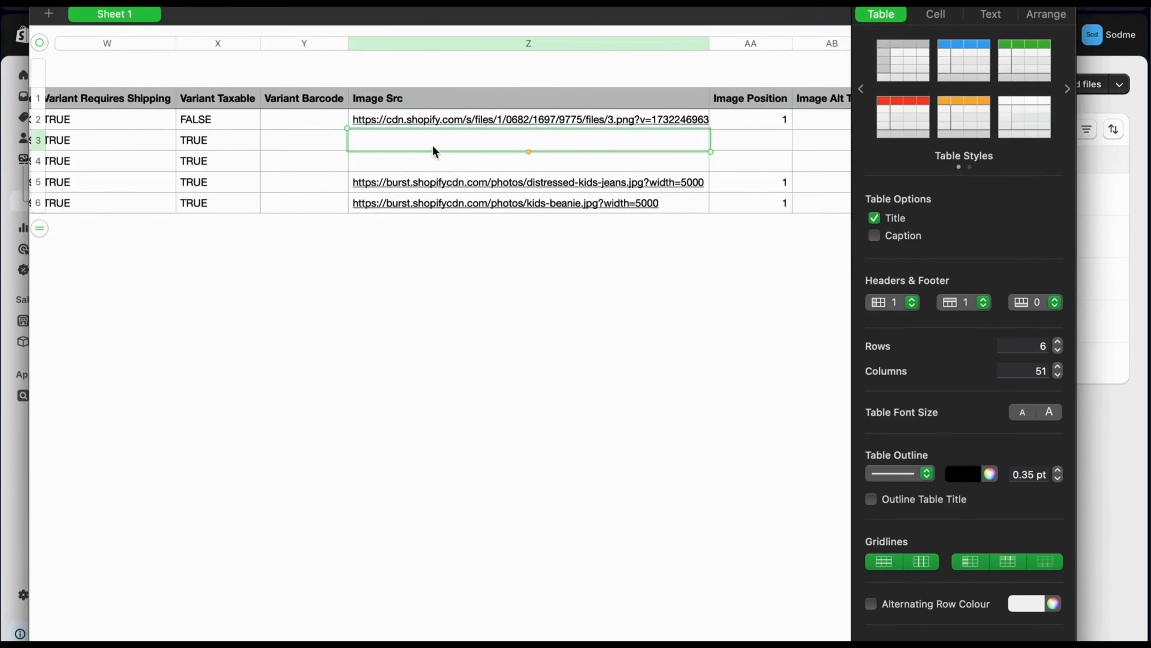
{"action": "key", "text": "super+v"}
Copy the link of image 2 from Shopify's files and paste it as the Image Src of the Medium T-shirt row in Numbers.
{"action": "key", "text": "ctrl+Up"}
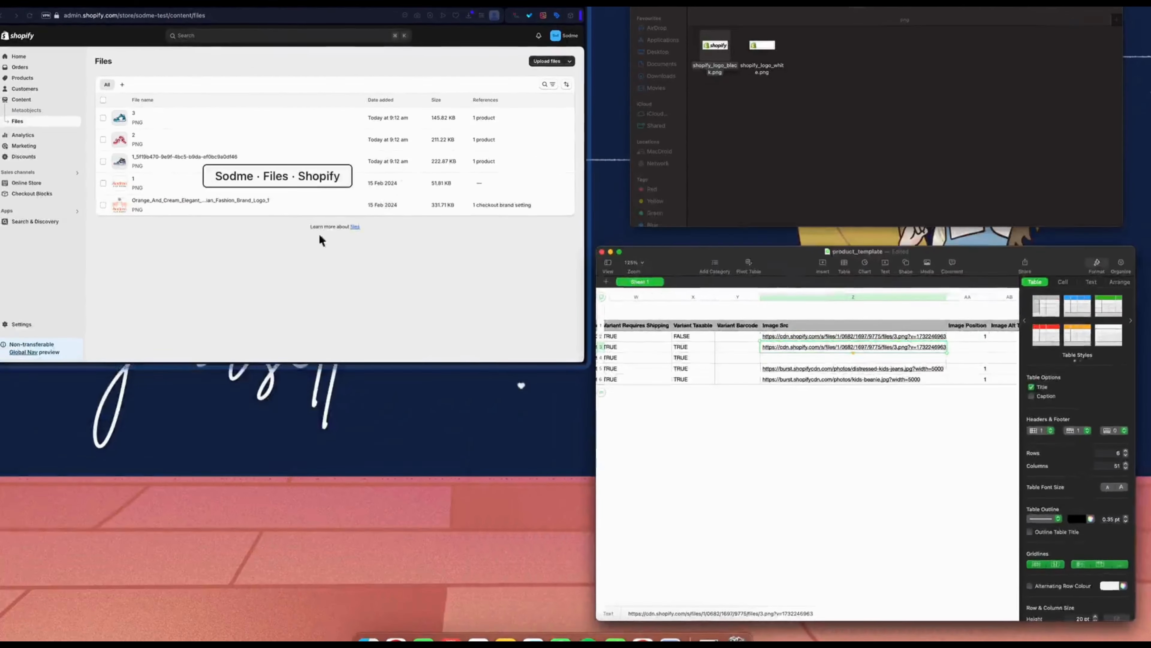
{"action": "left_click", "coordinate": [319, 239]}
{"action": "left_click", "coordinate": [317, 232]}
{"action": "key", "text": "ctrl+Up"}
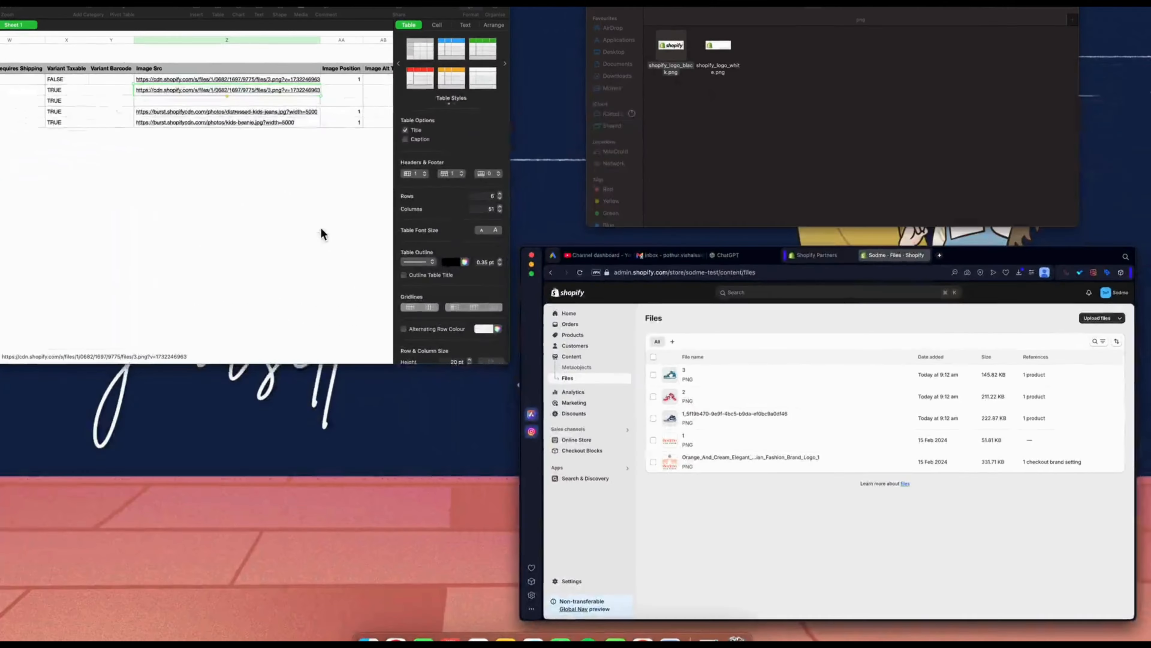
{"action": "left_click", "coordinate": [293, 162]}
{"action": "left_click", "coordinate": [361, 169]}
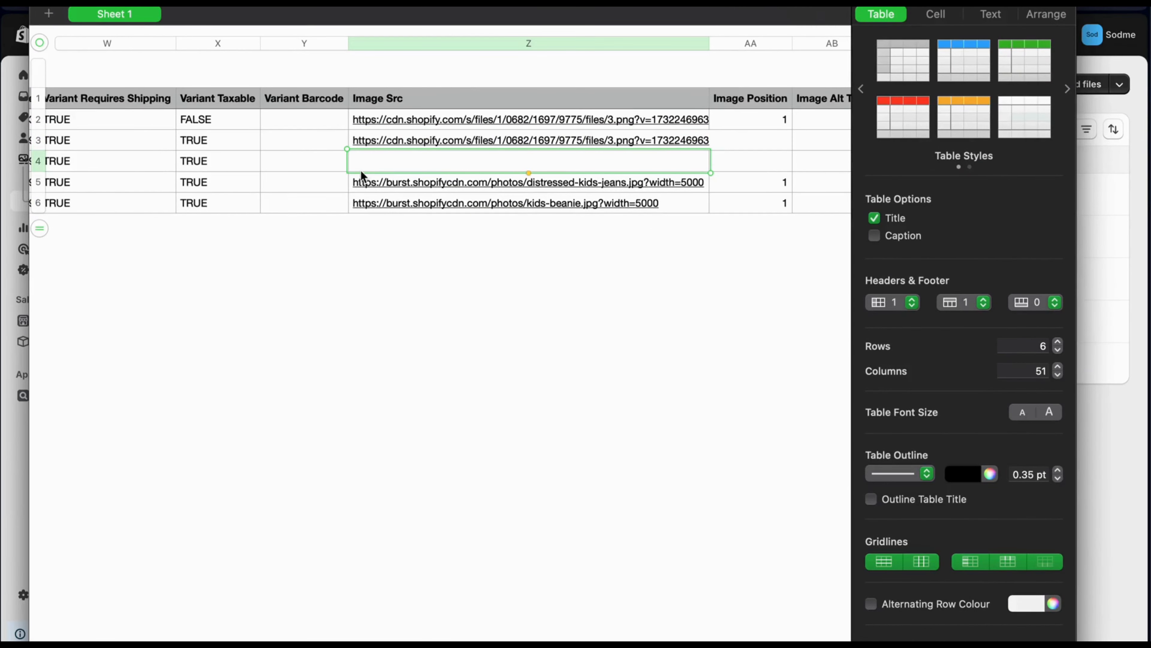
{"action": "key", "text": "super+v"}
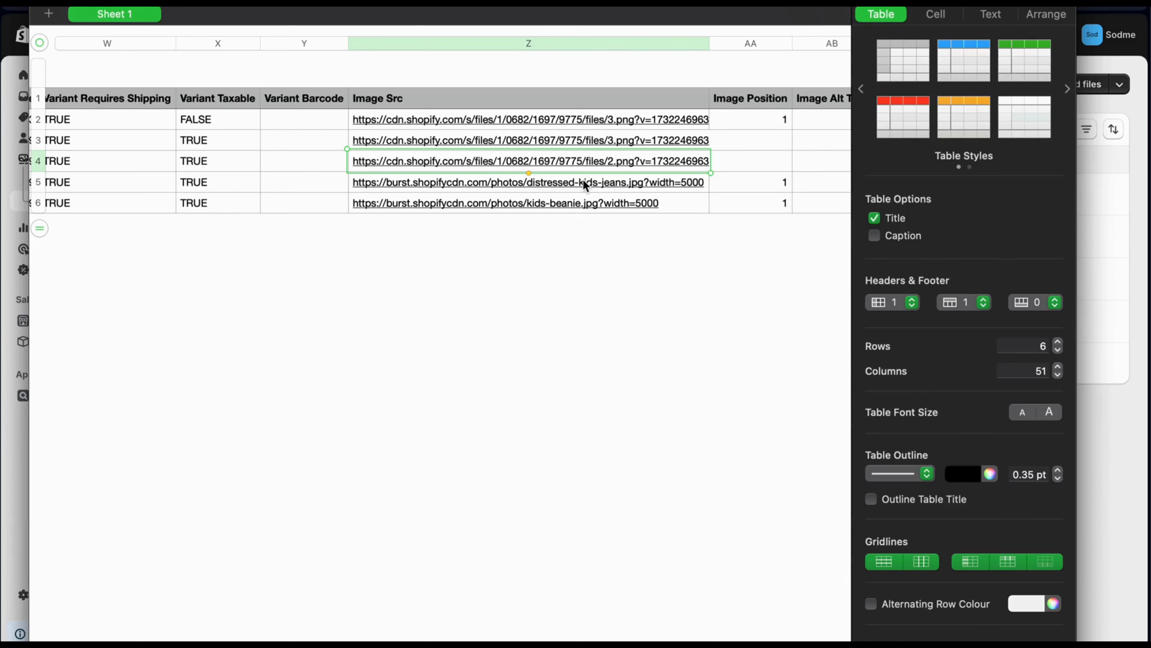
Set the Image Position to 2 for the second example-t-shirt row and 3 for the third.
{"action": "scroll", "coordinate": [585, 184], "scroll_direction": "right", "scroll_amount": 2}
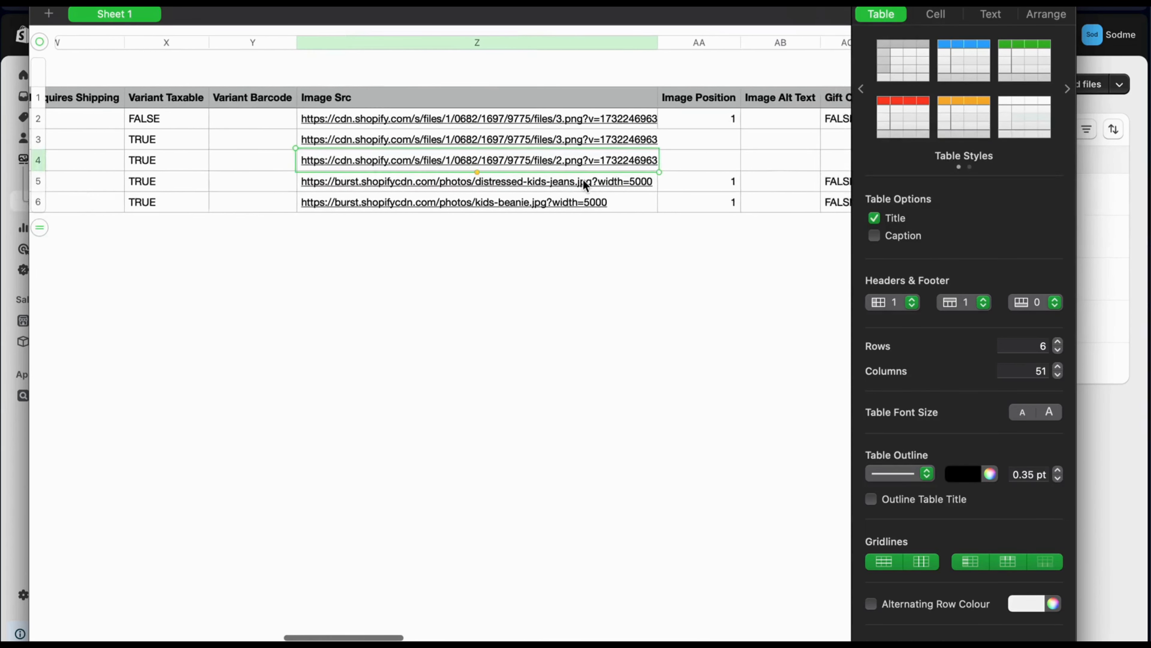
{"action": "scroll", "coordinate": [583, 179], "scroll_direction": "right", "scroll_amount": 5}
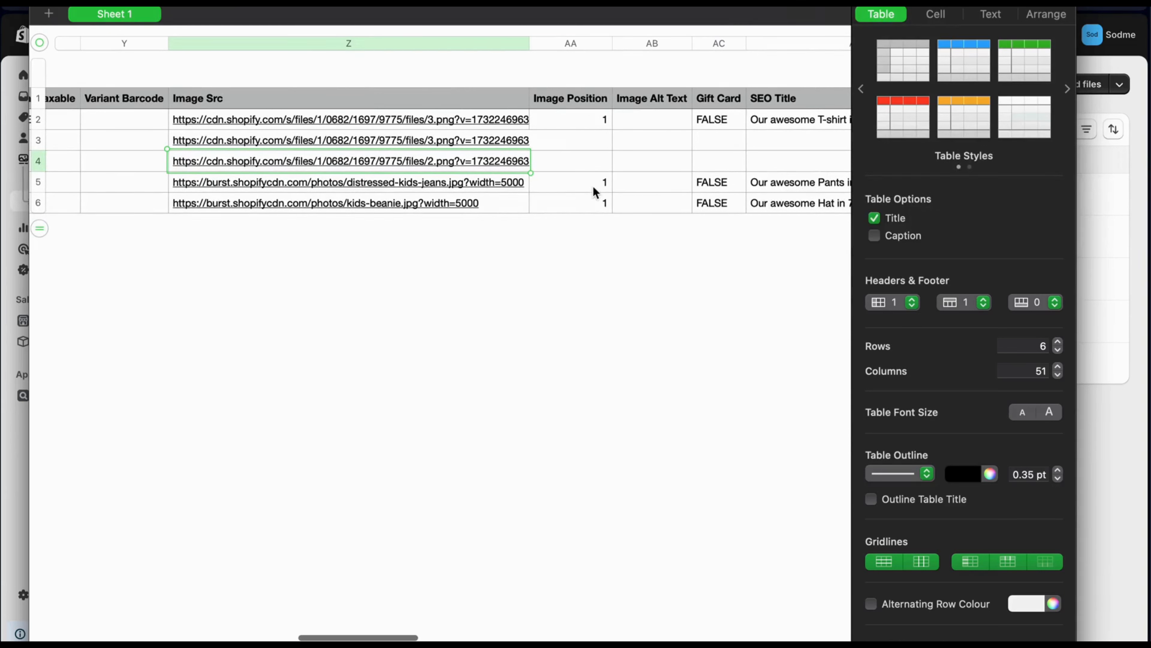
{"action": "left_click", "coordinate": [609, 144]}
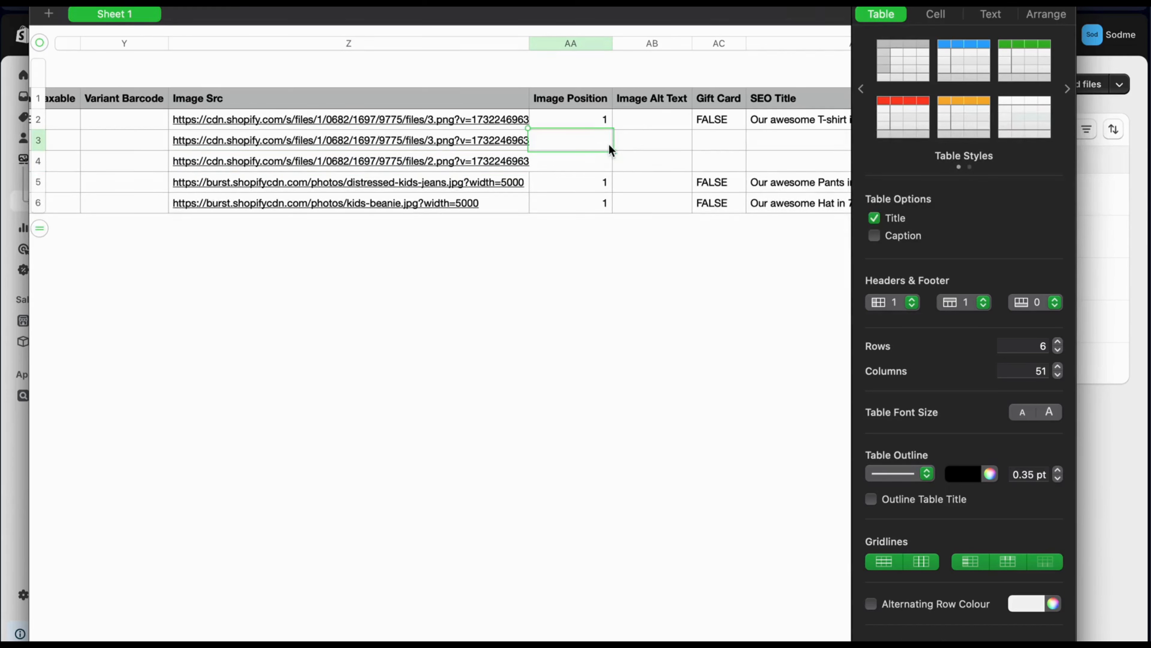
{"action": "type", "text": "2"}
{"action": "left_click", "coordinate": [603, 166]}
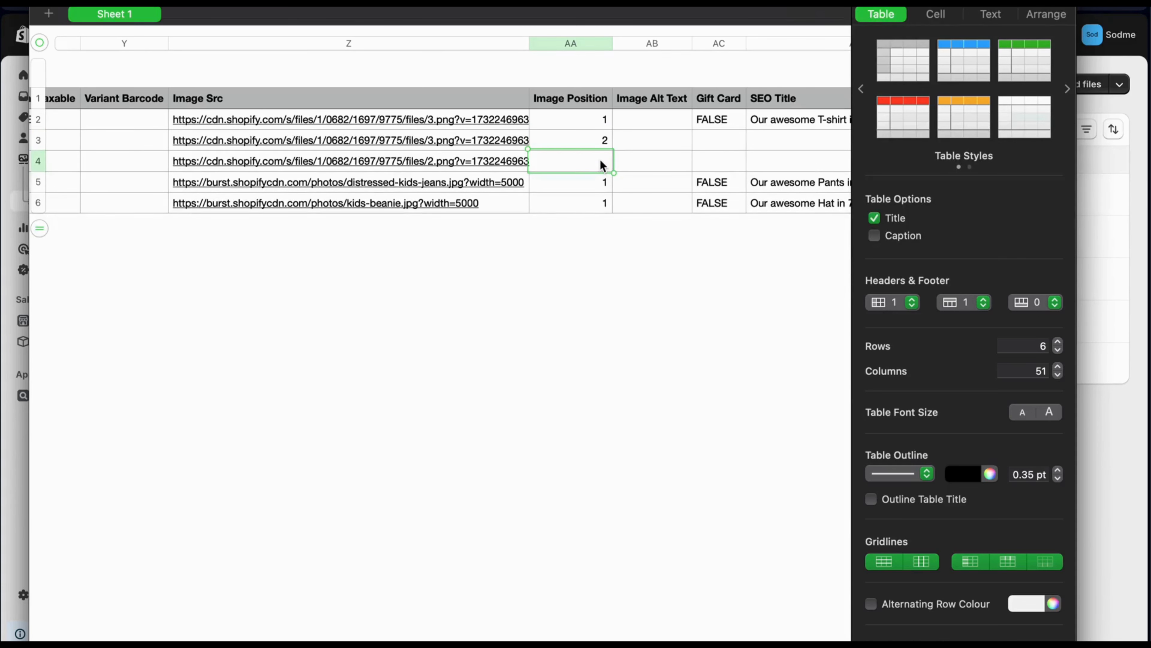
{"action": "type", "text": "3"}
{"action": "left_click", "coordinate": [615, 242]}
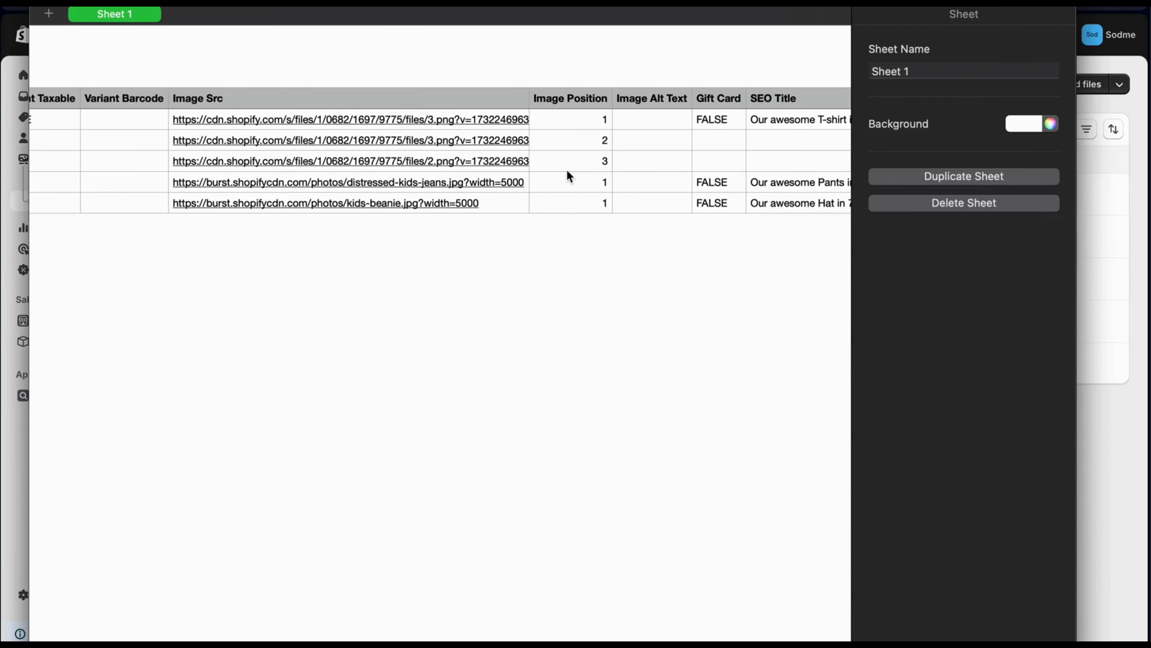
Review the SEO Title, SEO Description and Google Shopping columns for the first example-t-shirt row.
{"action": "scroll", "coordinate": [567, 172], "scroll_direction": "right", "scroll_amount": 5}
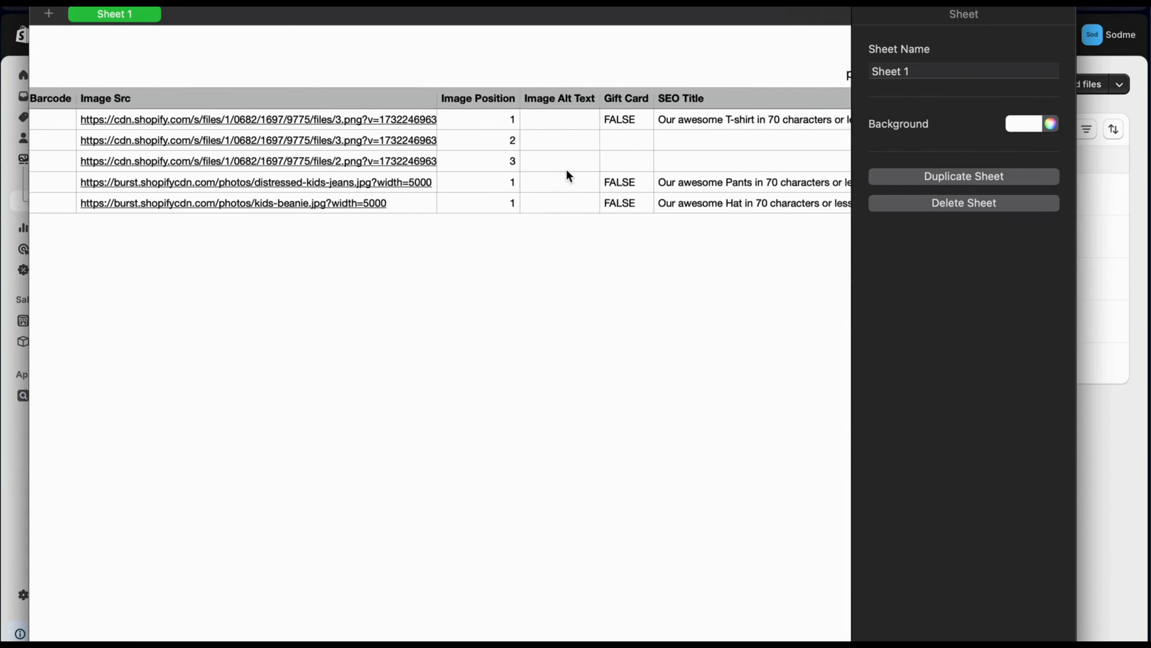
{"action": "scroll", "coordinate": [567, 172], "scroll_direction": "right", "scroll_amount": 5}
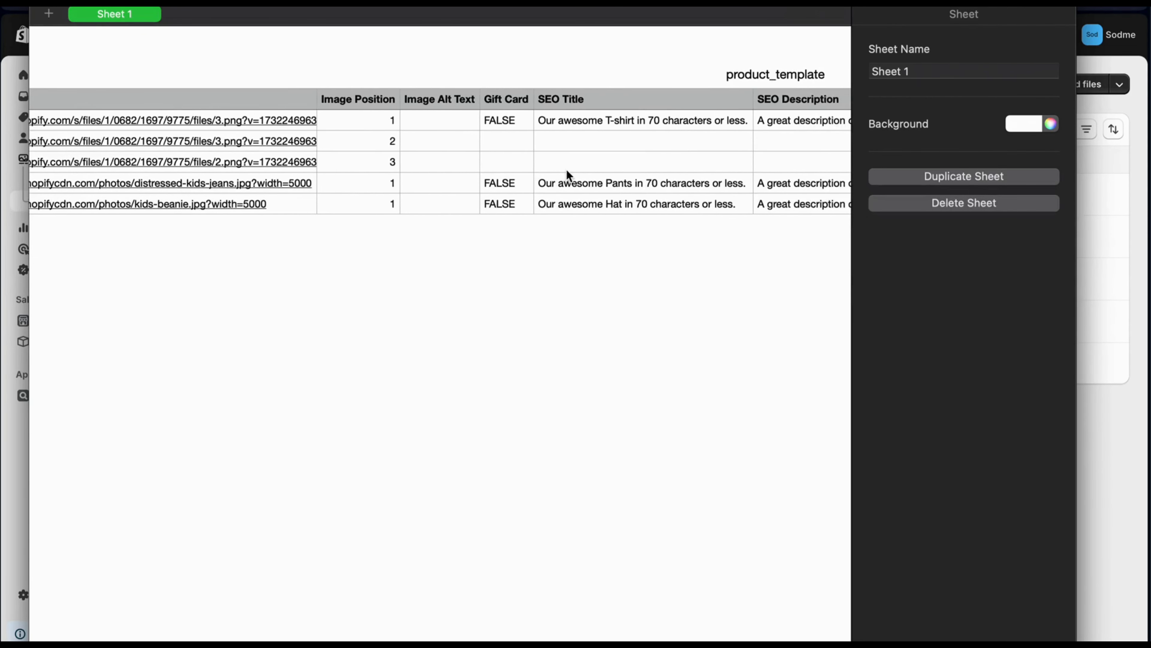
{"action": "scroll", "coordinate": [565, 169], "scroll_direction": "right", "scroll_amount": 5}
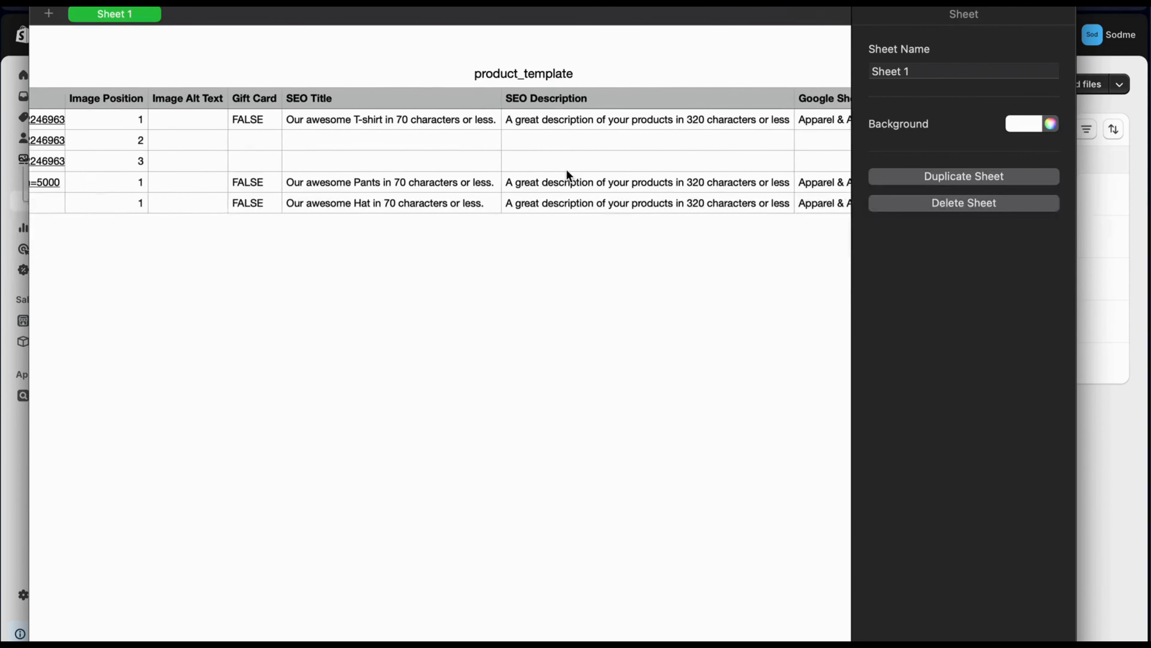
{"action": "left_click", "coordinate": [373, 122]}
{"action": "left_click", "coordinate": [599, 120]}
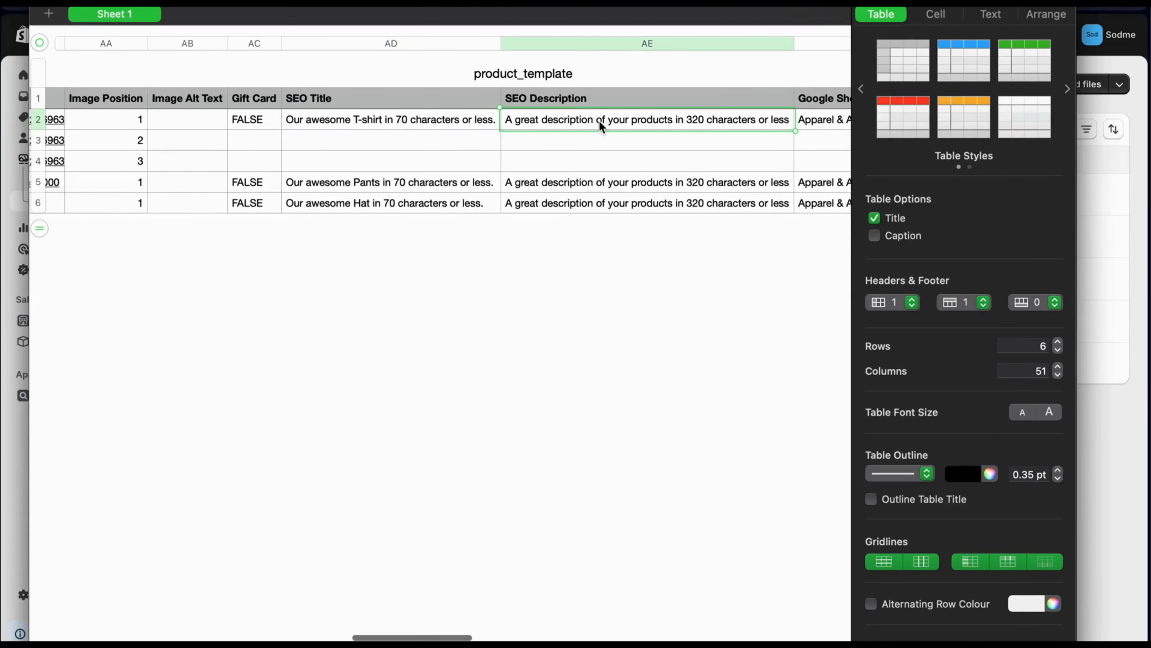
{"action": "scroll", "coordinate": [599, 120], "scroll_direction": "right", "scroll_amount": 5}
{"action": "scroll", "coordinate": [599, 120], "scroll_direction": "right", "scroll_amount": 2}
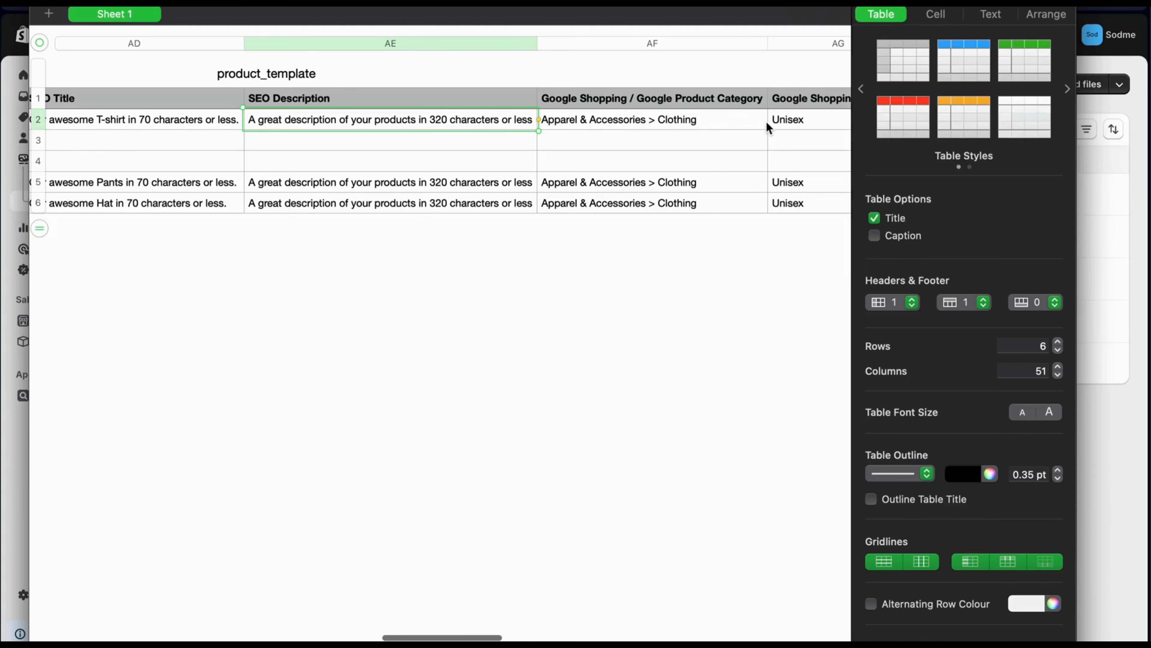
{"action": "left_click", "coordinate": [722, 128]}
{"action": "scroll", "coordinate": [722, 128], "scroll_direction": "right", "scroll_amount": 6}
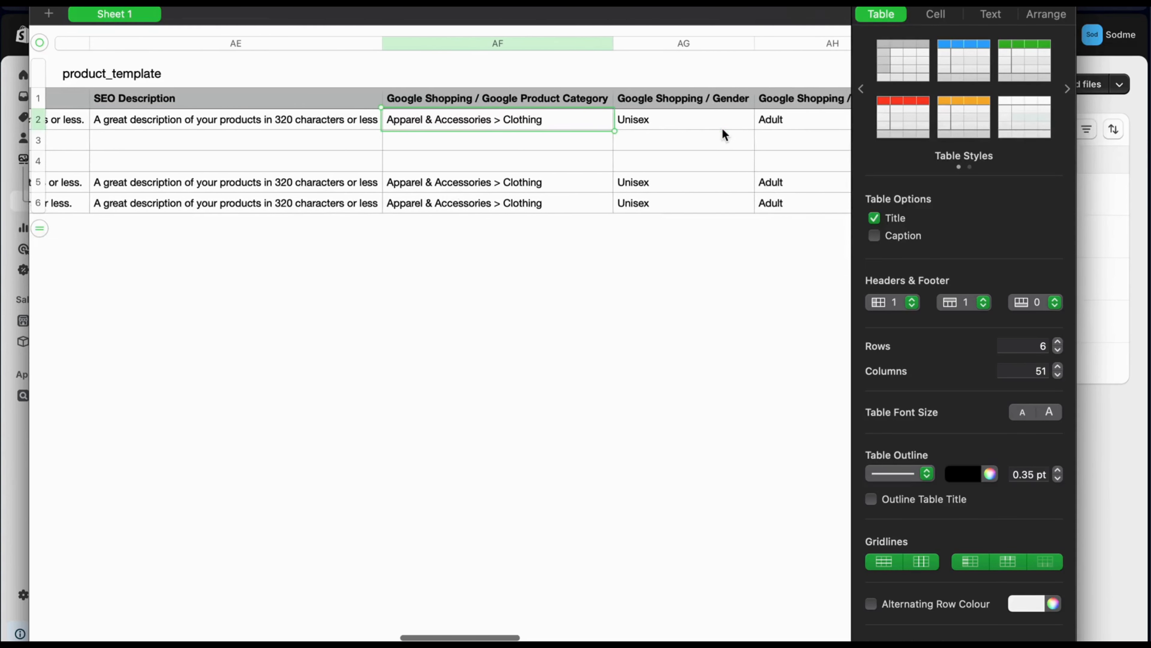
{"action": "scroll", "coordinate": [722, 128], "scroll_direction": "right", "scroll_amount": 3}
{"action": "scroll", "coordinate": [722, 128], "scroll_direction": "right", "scroll_amount": 3}
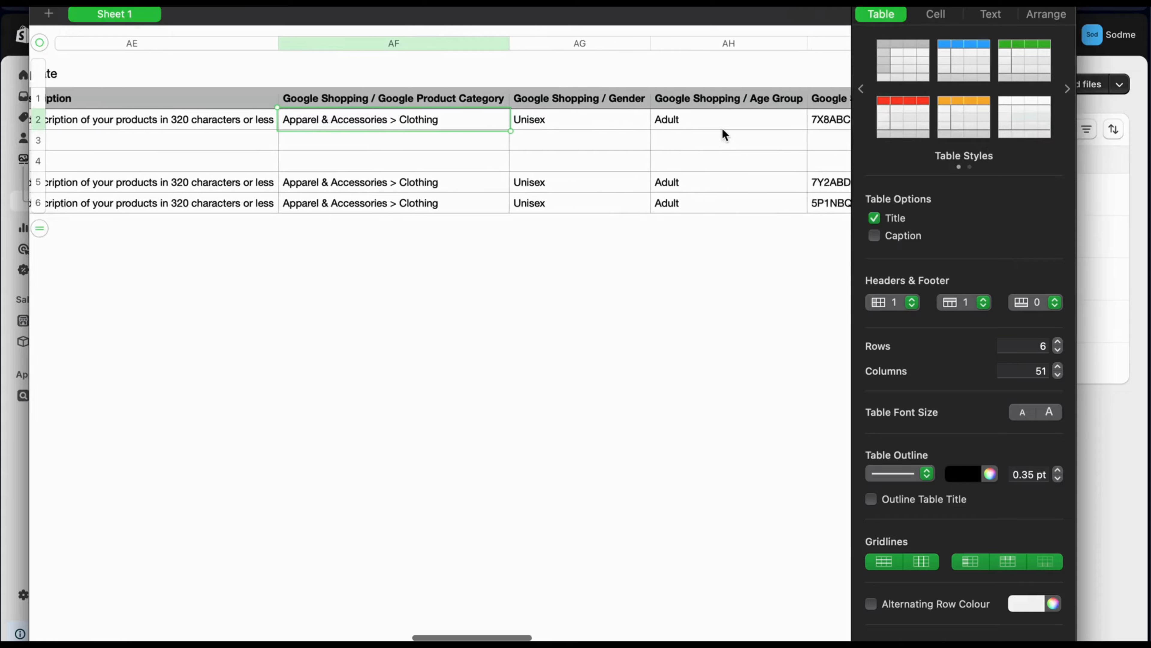
{"action": "scroll", "coordinate": [722, 129], "scroll_direction": "right", "scroll_amount": 8}
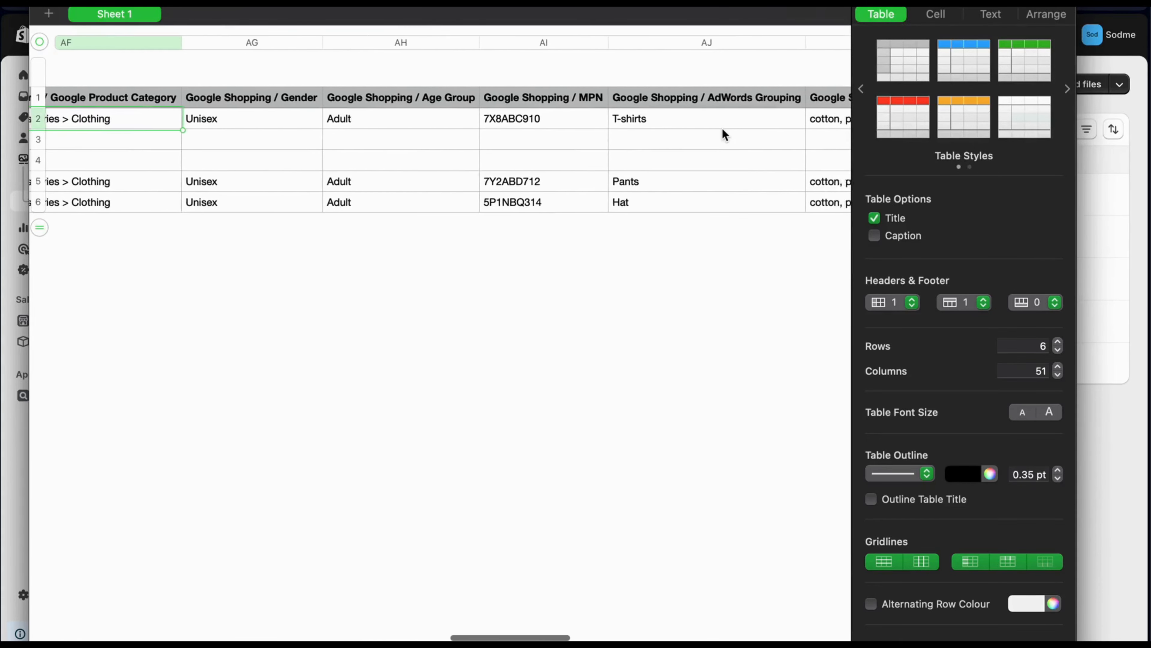
{"action": "scroll", "coordinate": [722, 134], "scroll_direction": "right", "scroll_amount": 1}
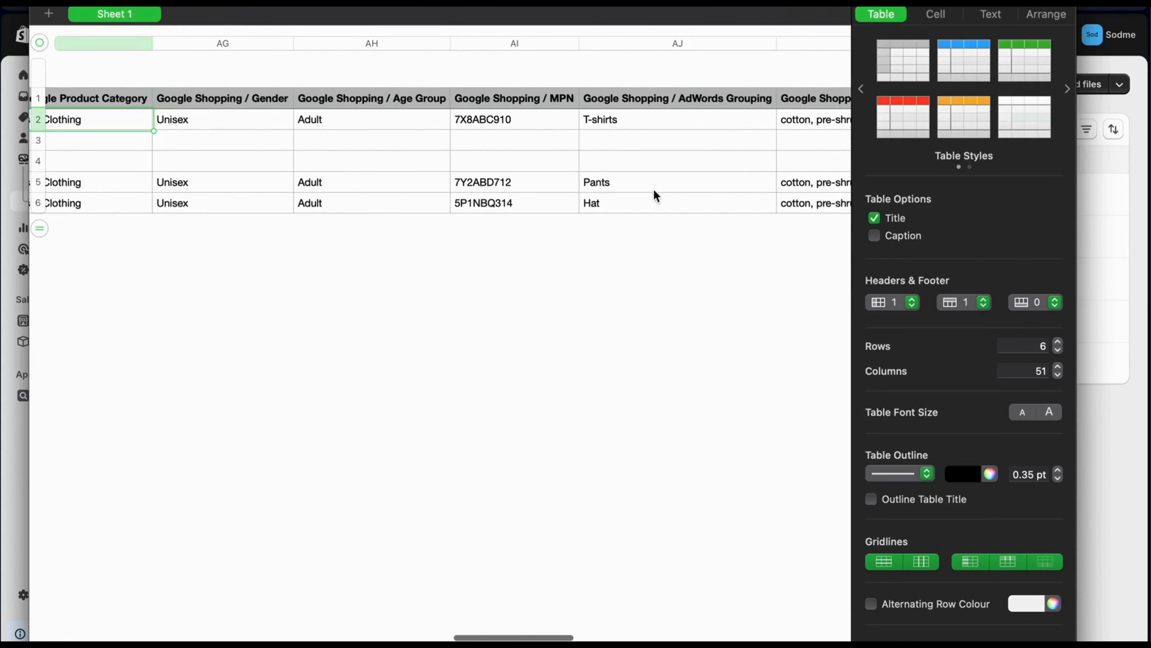
{"action": "left_click", "coordinate": [535, 126]}
{"action": "scroll", "coordinate": [679, 188], "scroll_direction": "right", "scroll_amount": 2}
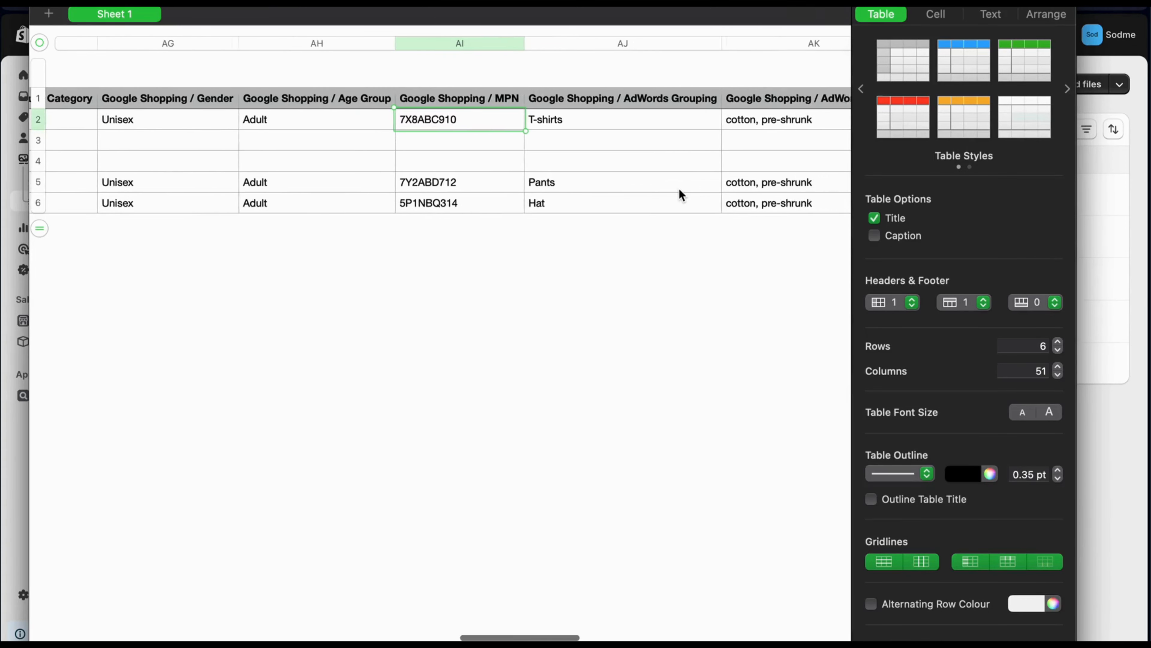
{"action": "scroll", "coordinate": [680, 189], "scroll_direction": "right", "scroll_amount": 10}
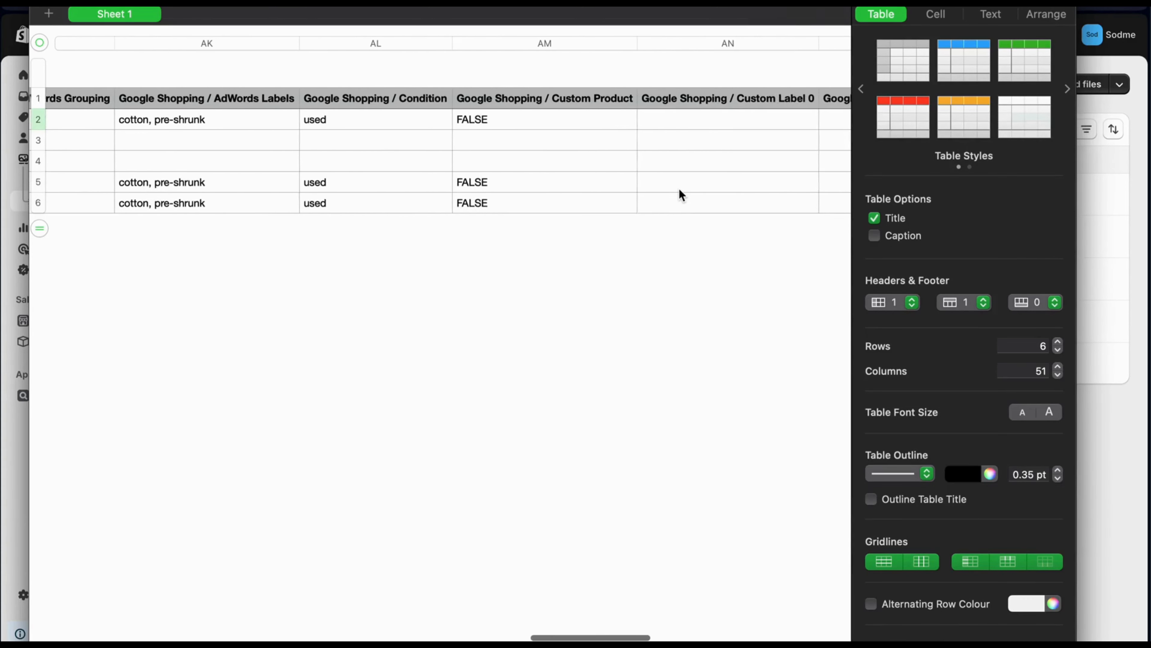
{"action": "scroll", "coordinate": [680, 189], "scroll_direction": "right", "scroll_amount": 15}
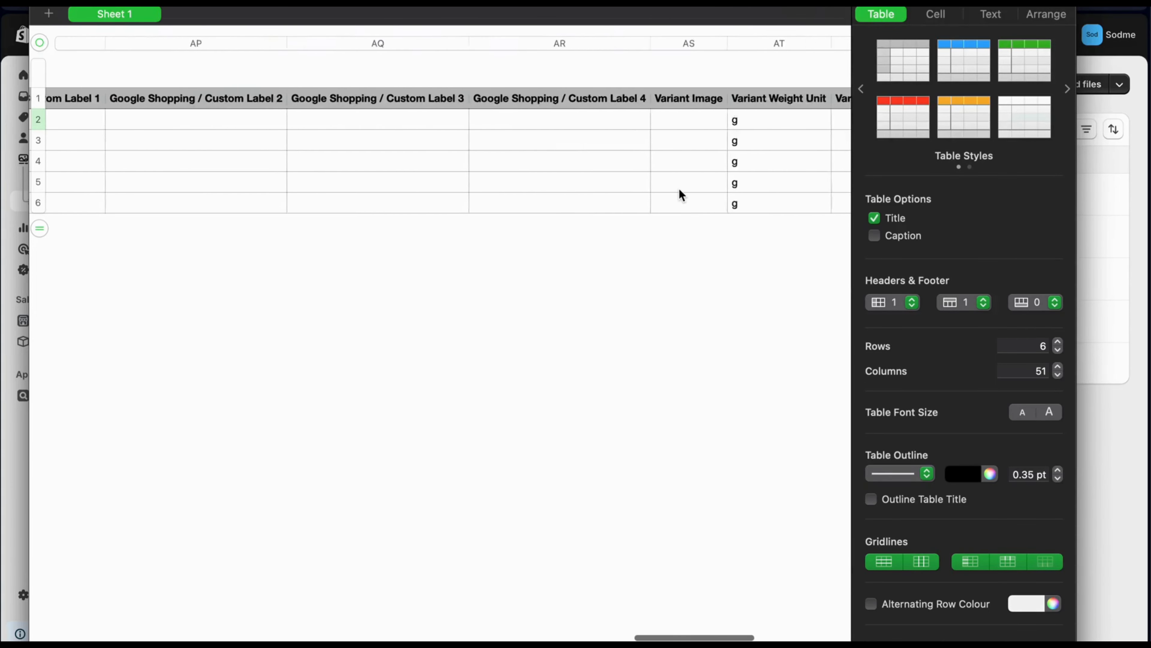
Examine the Status values of the T-shirt, pants and hat rows in the last column.
{"action": "scroll", "coordinate": [679, 188], "scroll_direction": "right", "scroll_amount": 15}
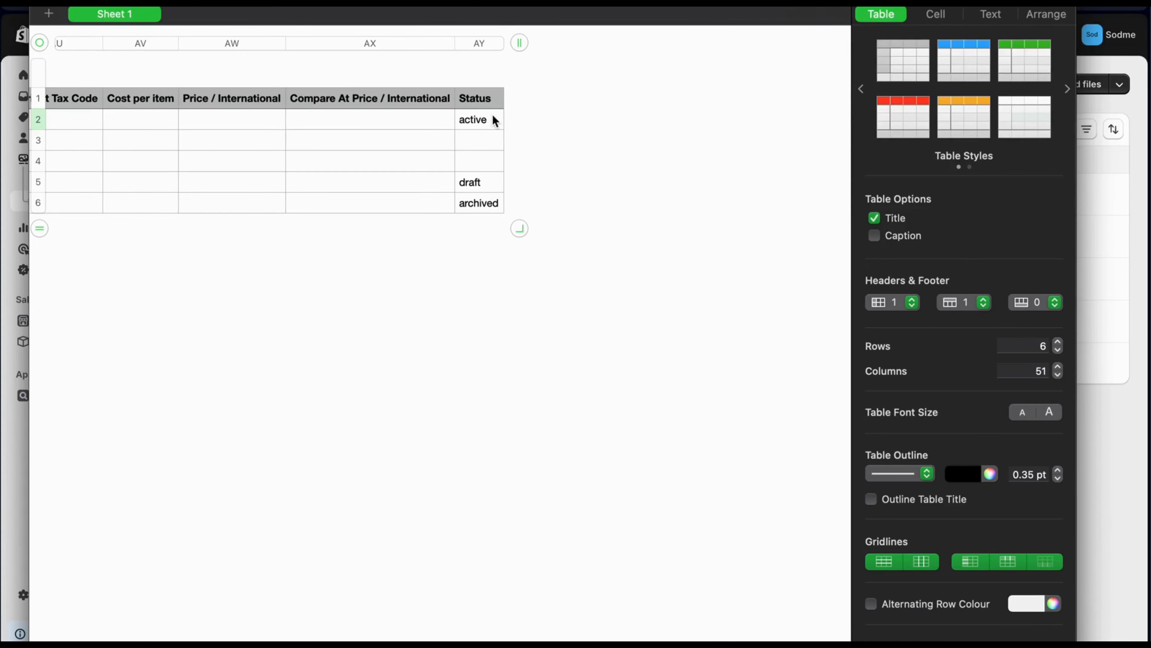
{"action": "left_click", "coordinate": [496, 119]}
{"action": "left_click", "coordinate": [496, 184]}
{"action": "left_click", "coordinate": [496, 203]}
Enter "Product Description" as the Body (HTML) of the example-pants row.
{"action": "scroll", "coordinate": [496, 206], "scroll_direction": "left", "scroll_amount": 20}
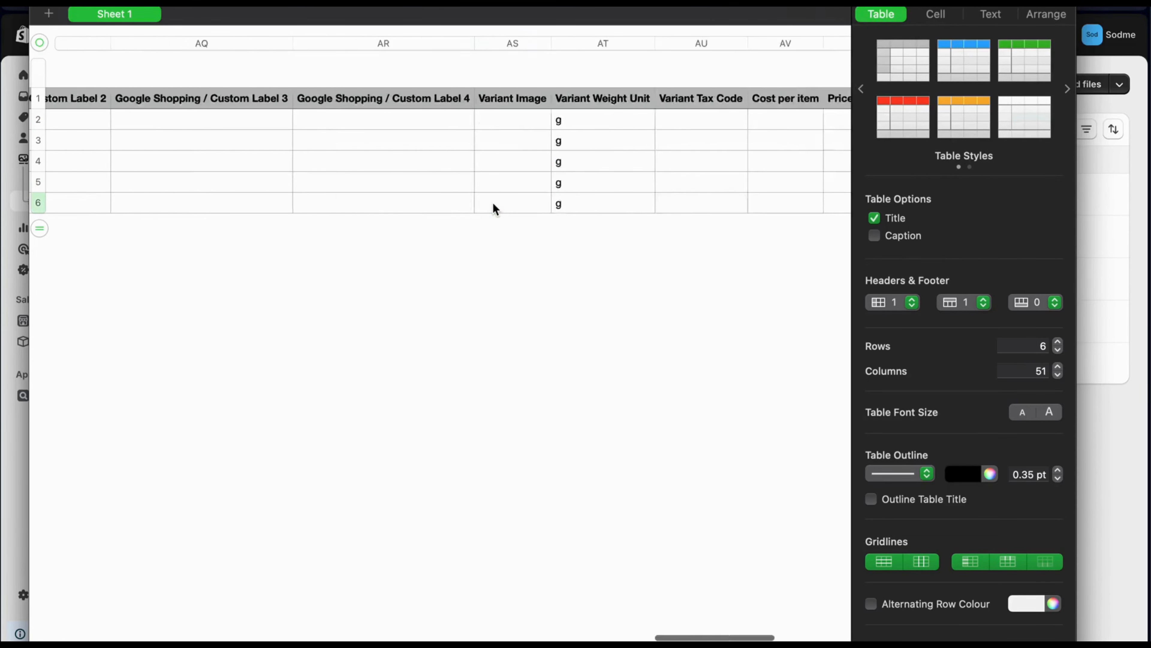
{"action": "scroll", "coordinate": [496, 209], "scroll_direction": "left", "scroll_amount": 10}
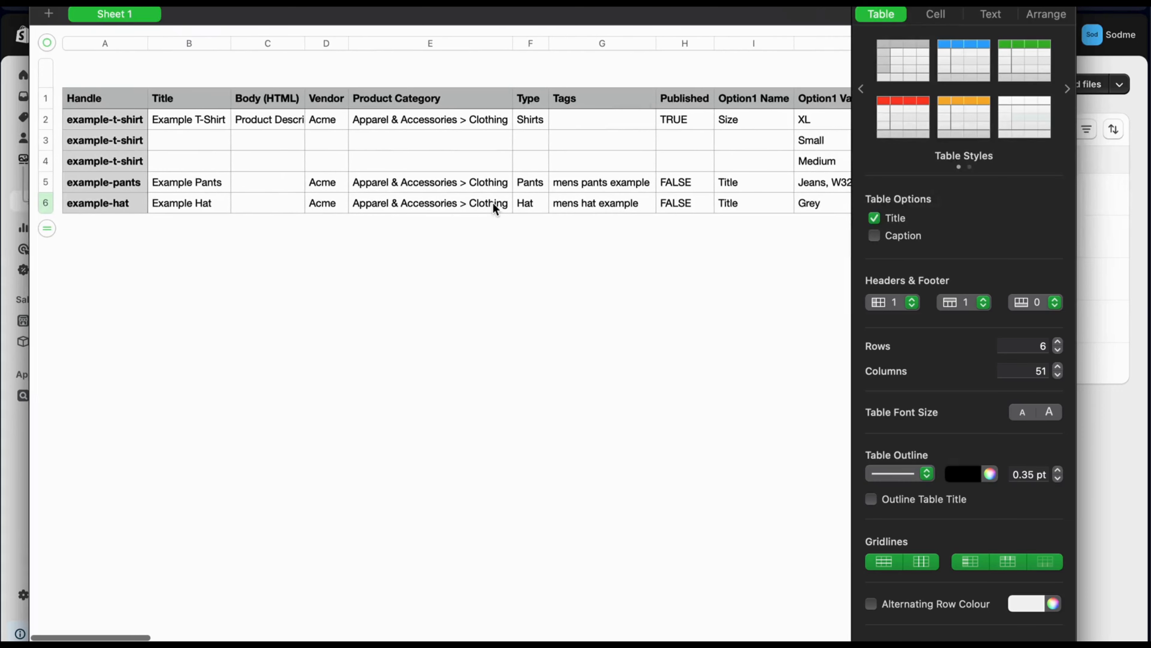
{"action": "left_click", "coordinate": [129, 190]}
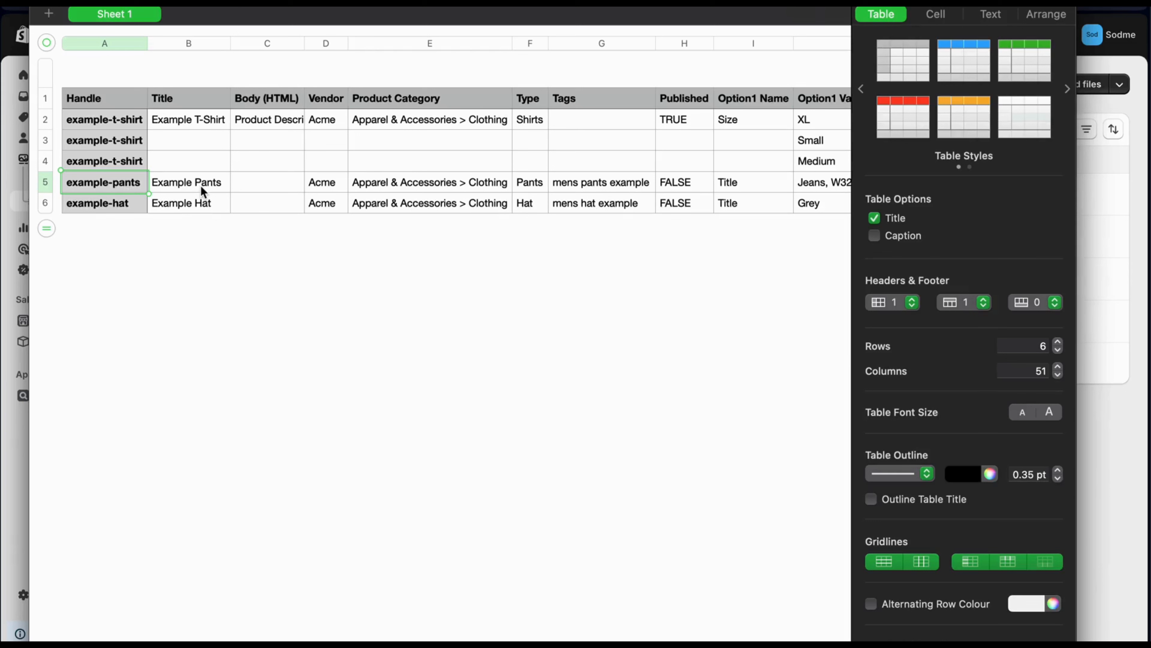
{"action": "left_click", "coordinate": [208, 190]}
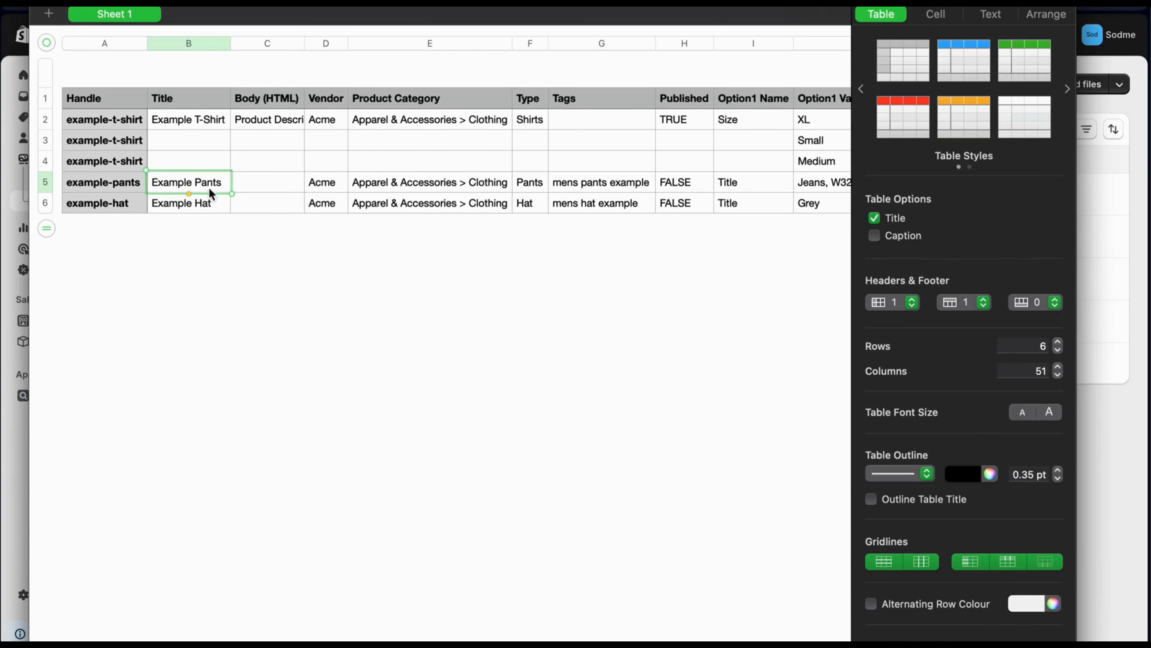
{"action": "left_click", "coordinate": [89, 189]}
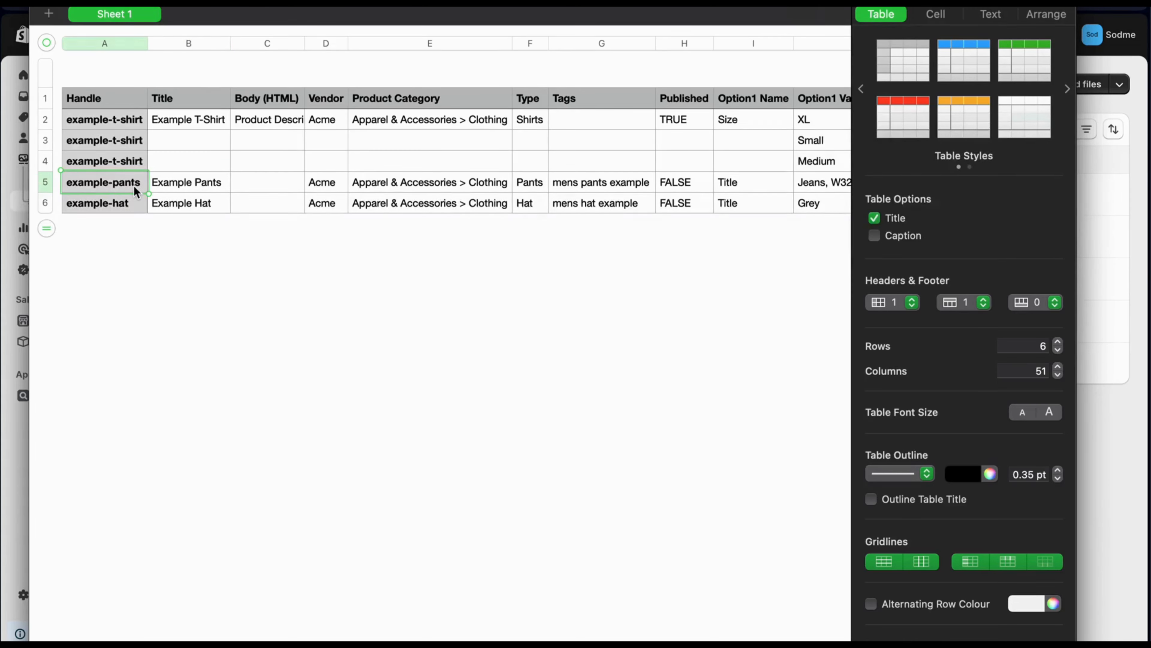
{"action": "left_click", "coordinate": [263, 183]}
{"action": "double_click", "coordinate": [264, 184]}
{"action": "type", "text": "P"}
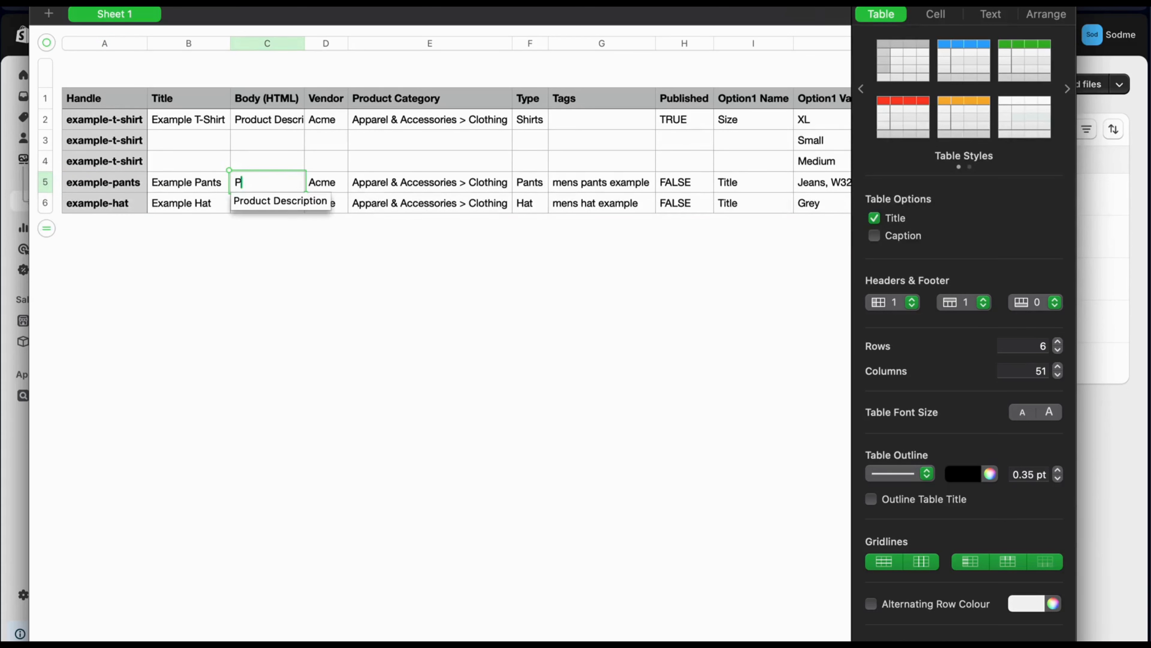
{"action": "type", "text": "roduct Description"}
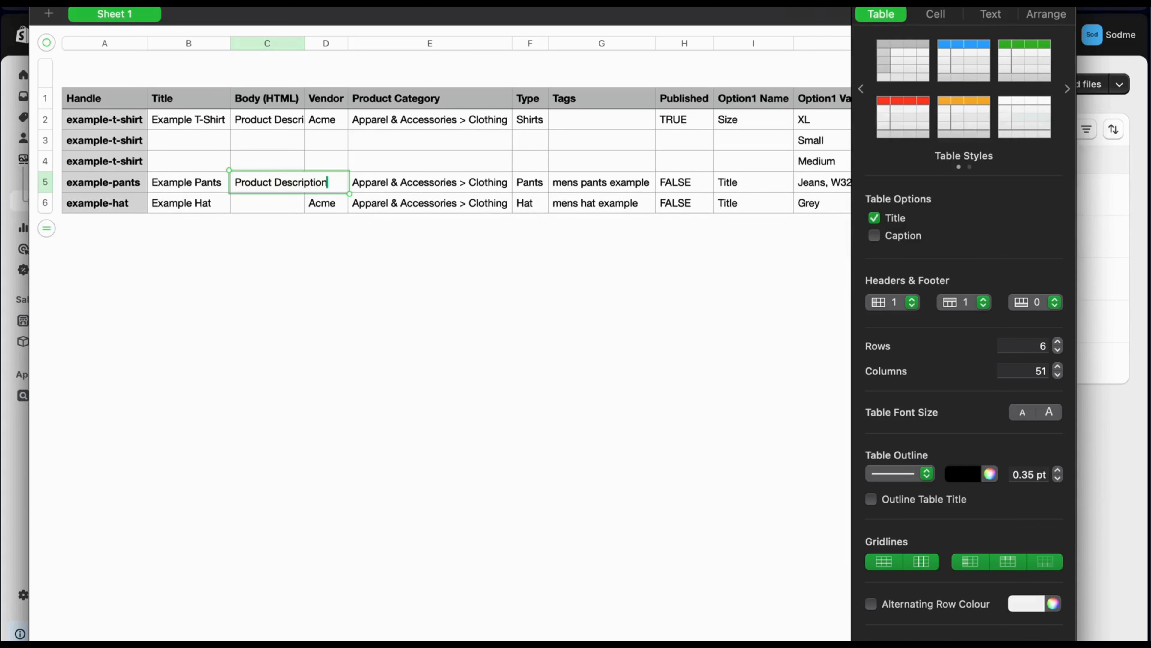
{"action": "left_click", "coordinate": [313, 229]}
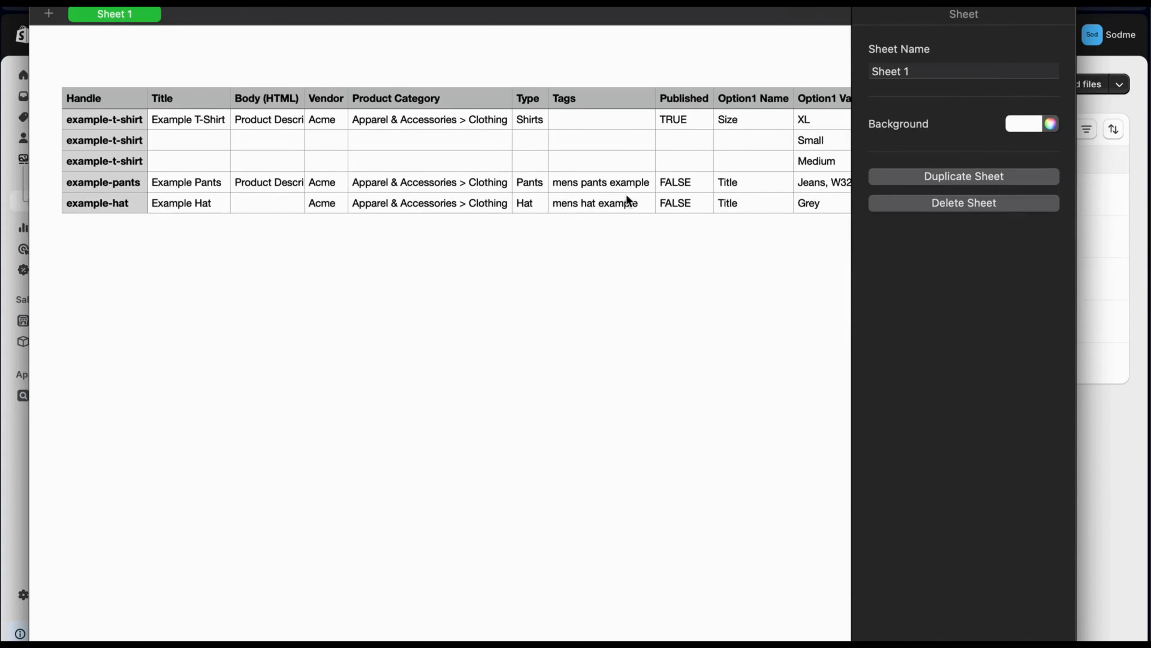
{"action": "scroll", "coordinate": [544, 208], "scroll_direction": "right", "scroll_amount": 10}
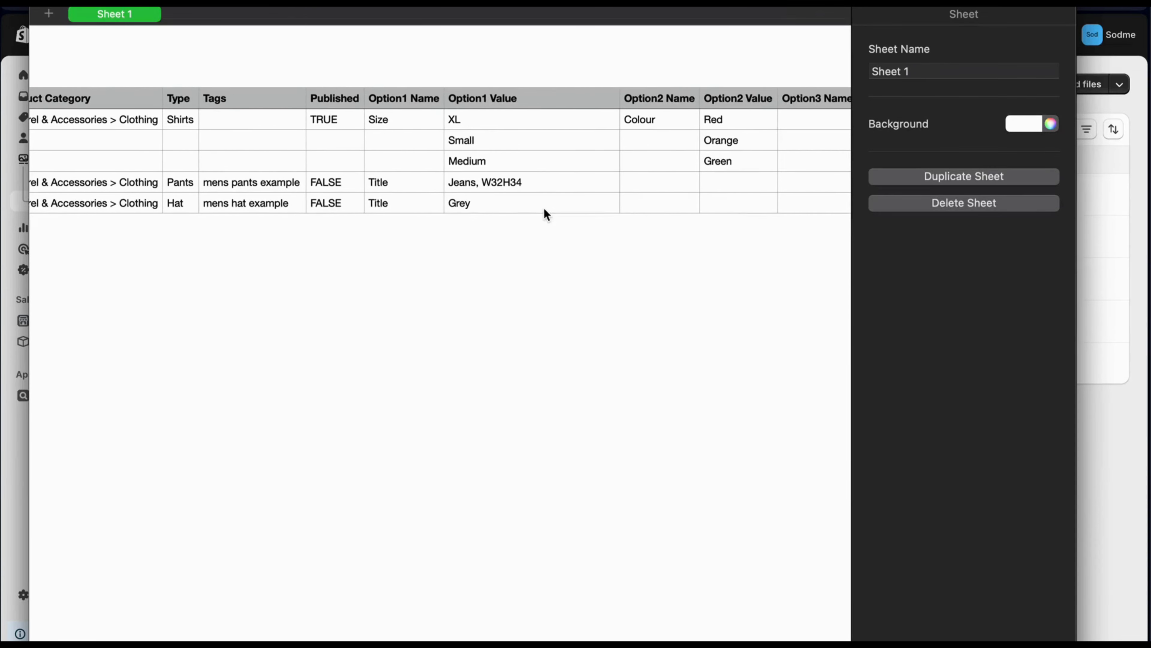
{"action": "scroll", "coordinate": [544, 208], "scroll_direction": "right", "scroll_amount": 15}
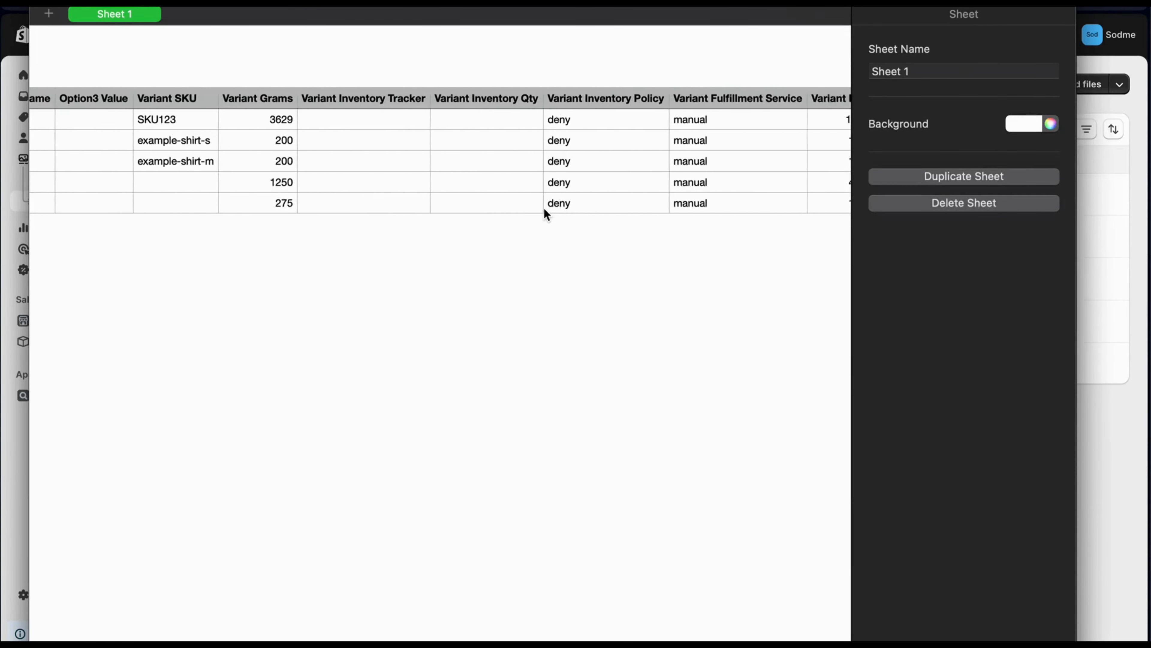
{"action": "scroll", "coordinate": [544, 214], "scroll_direction": "right", "scroll_amount": 15}
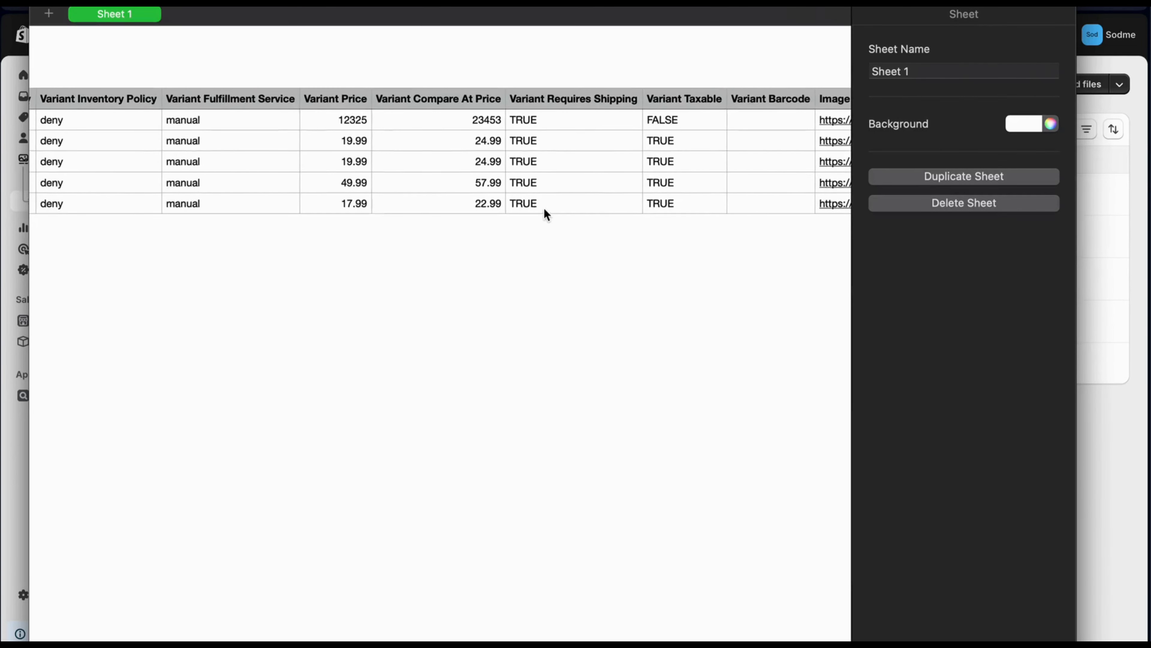
{"action": "scroll", "coordinate": [544, 208], "scroll_direction": "left", "scroll_amount": 20}
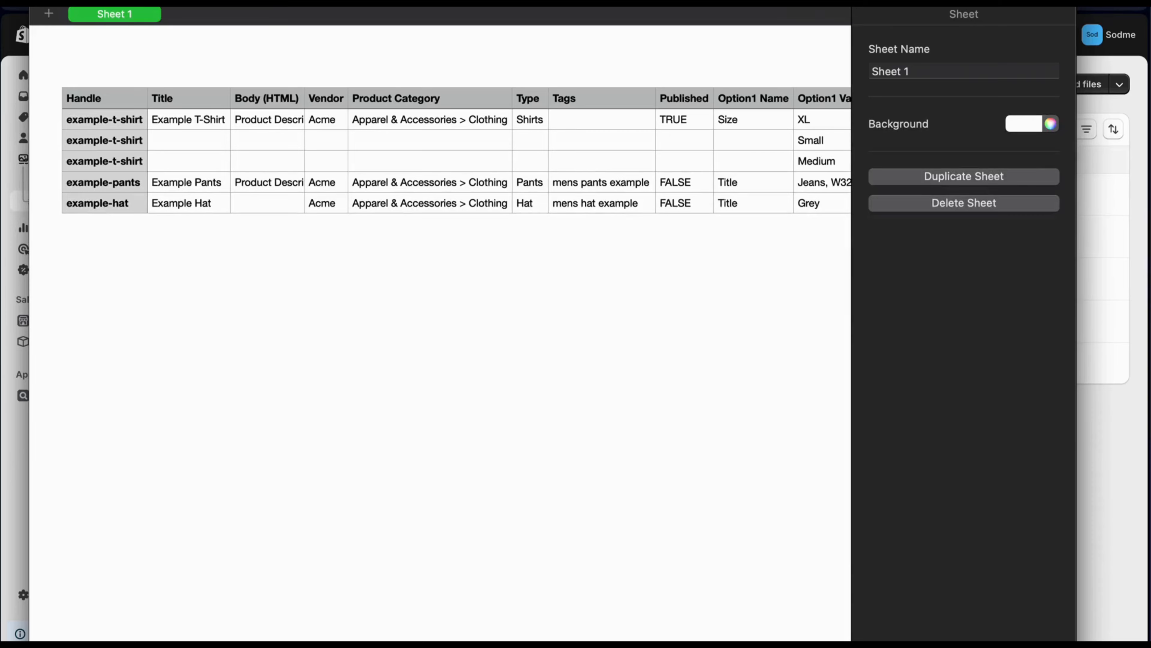
Export the spreadsheet as a CSV file named "test template" to the Downloads folder.
{"action": "left_click", "coordinate": [66, 1]}
{"action": "mouse_move", "coordinate": [175, 186]}
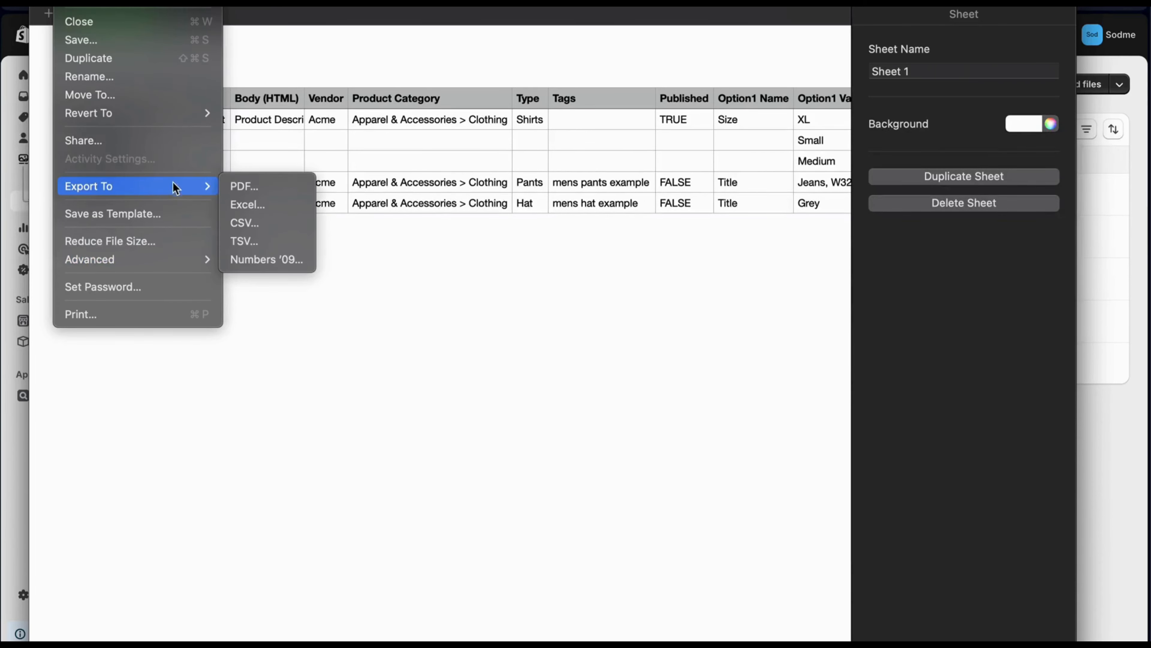
{"action": "left_click", "coordinate": [246, 223]}
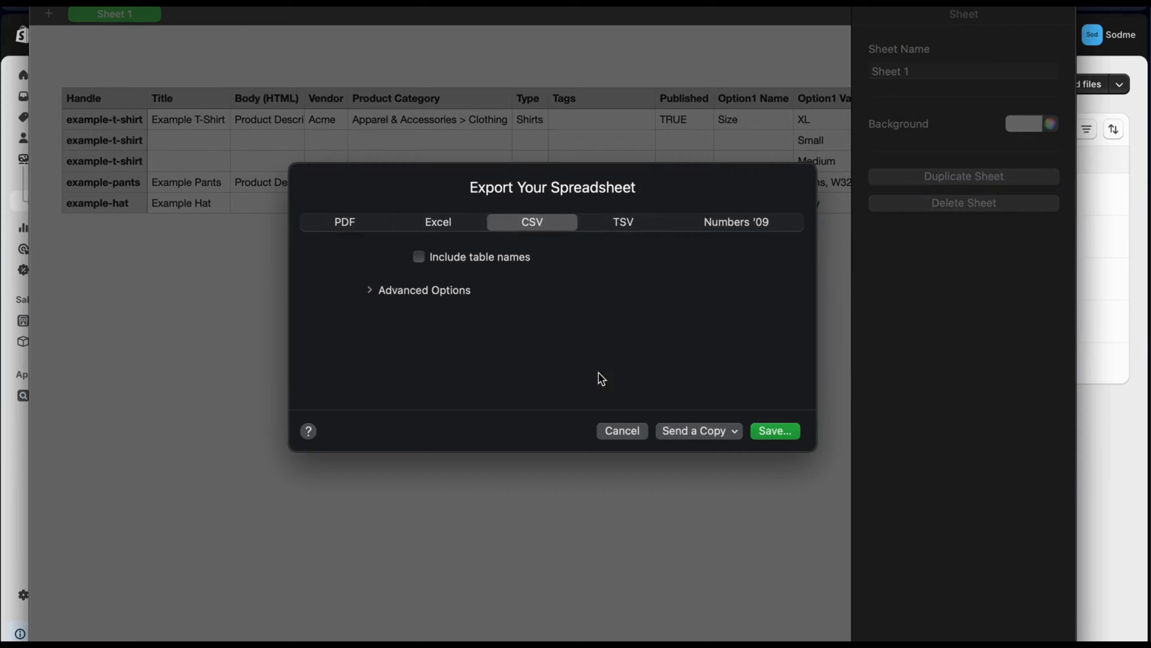
{"action": "left_click", "coordinate": [791, 432]}
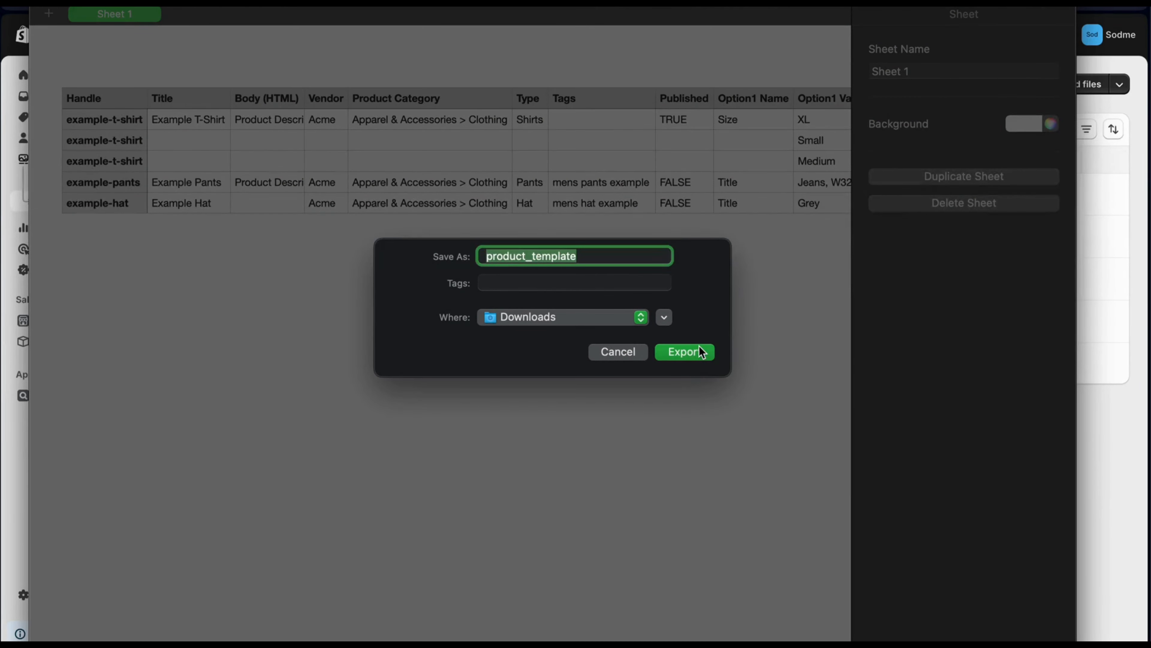
{"action": "type", "text": "test tem"}
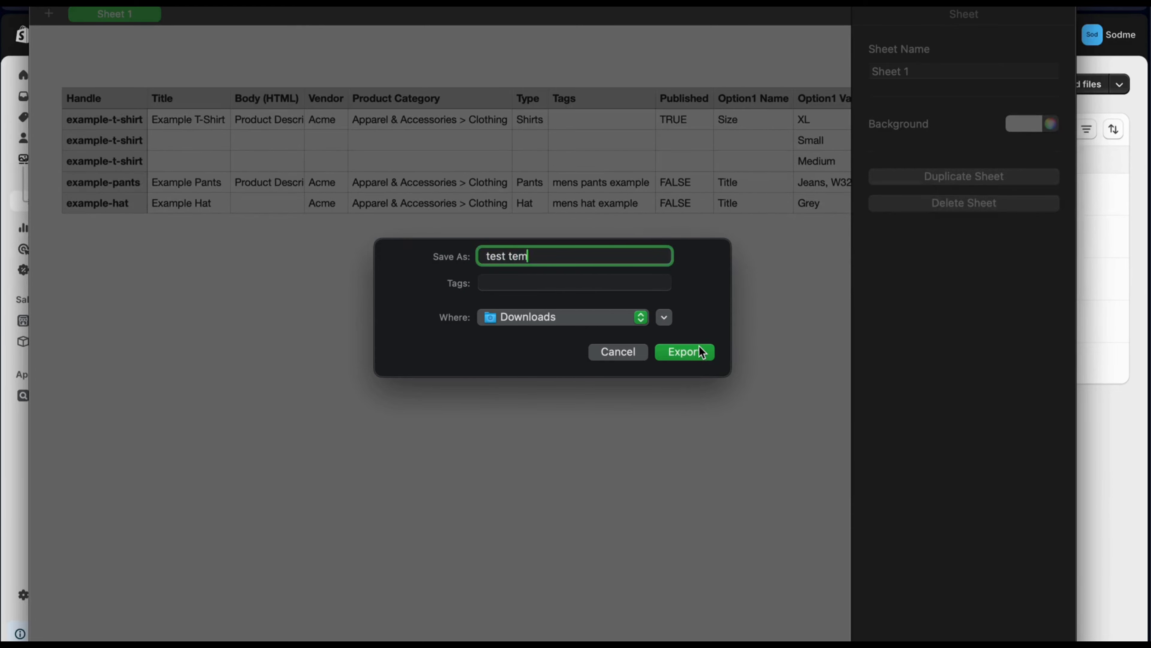
{"action": "type", "text": "plate"}
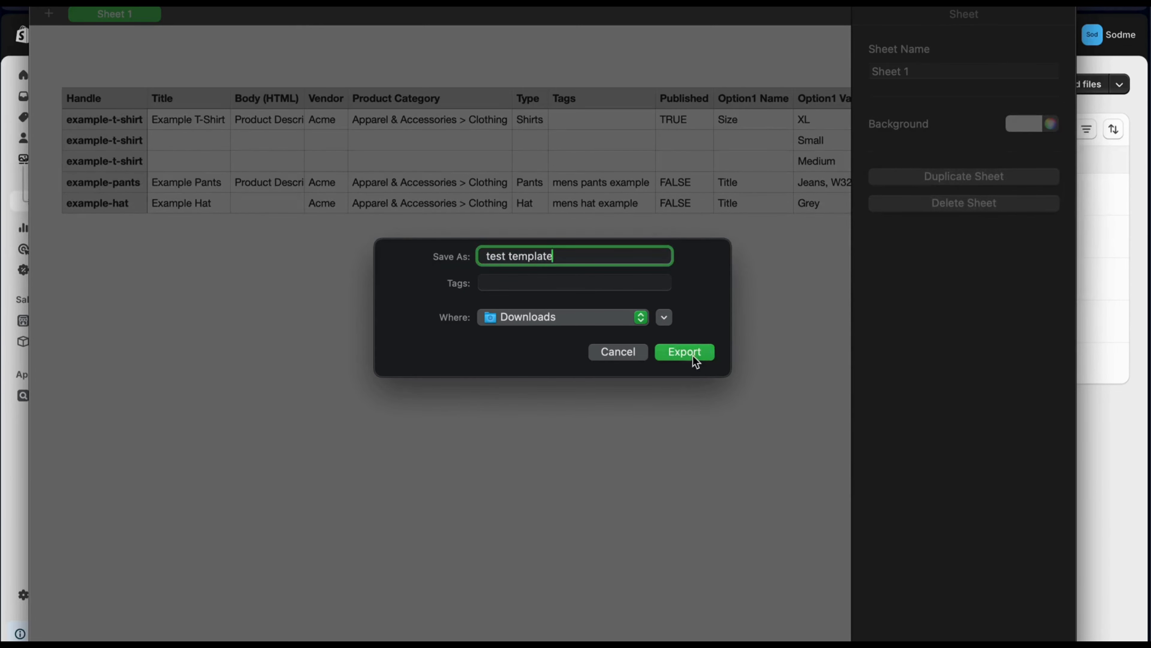
{"action": "left_click", "coordinate": [693, 356]}
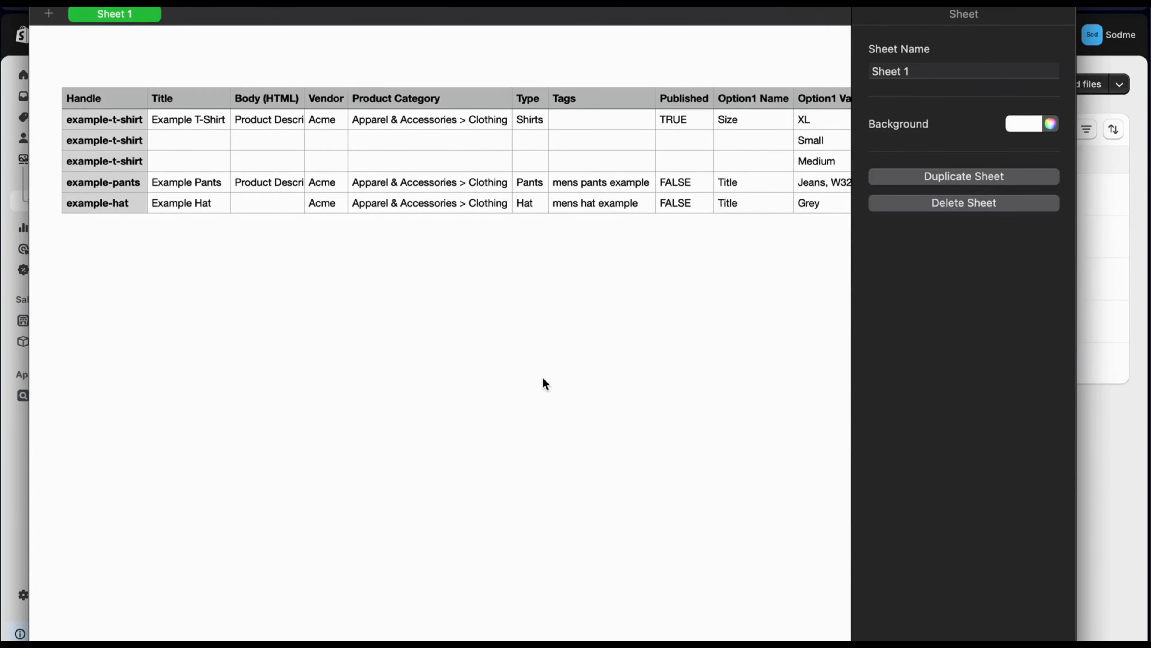
Switch to the Shopify admin and open the import of products by CSV.
{"action": "key", "text": "ctrl+Up"}
{"action": "left_click", "coordinate": [399, 297]}
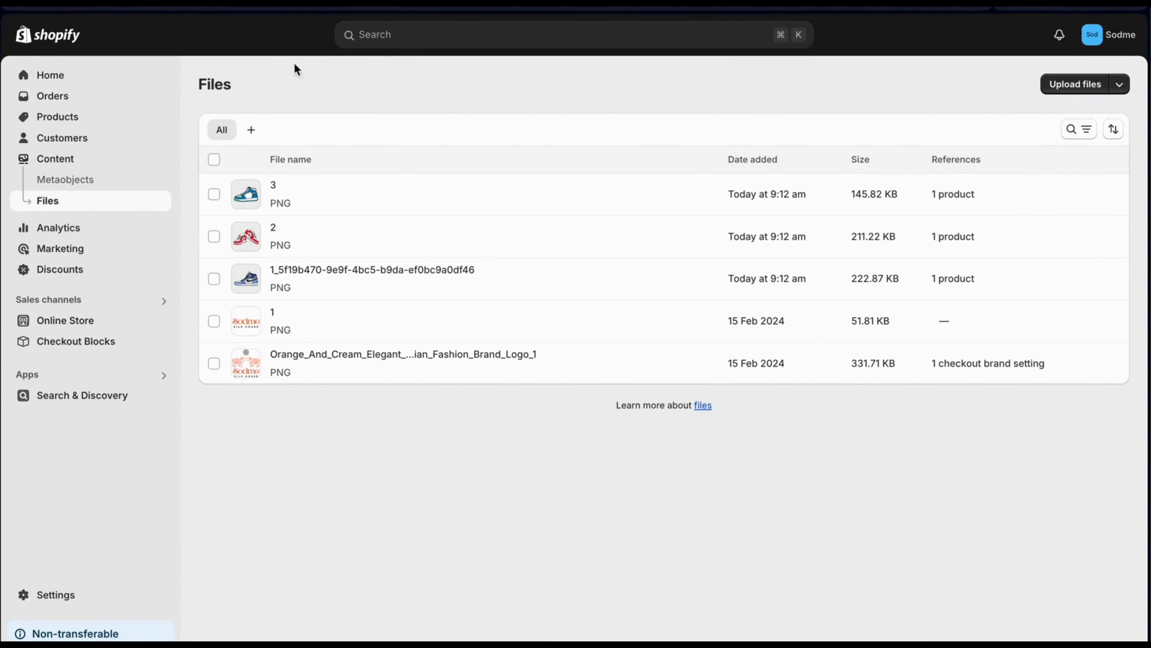
{"action": "left_click", "coordinate": [82, 127]}
{"action": "left_click", "coordinate": [948, 86]}
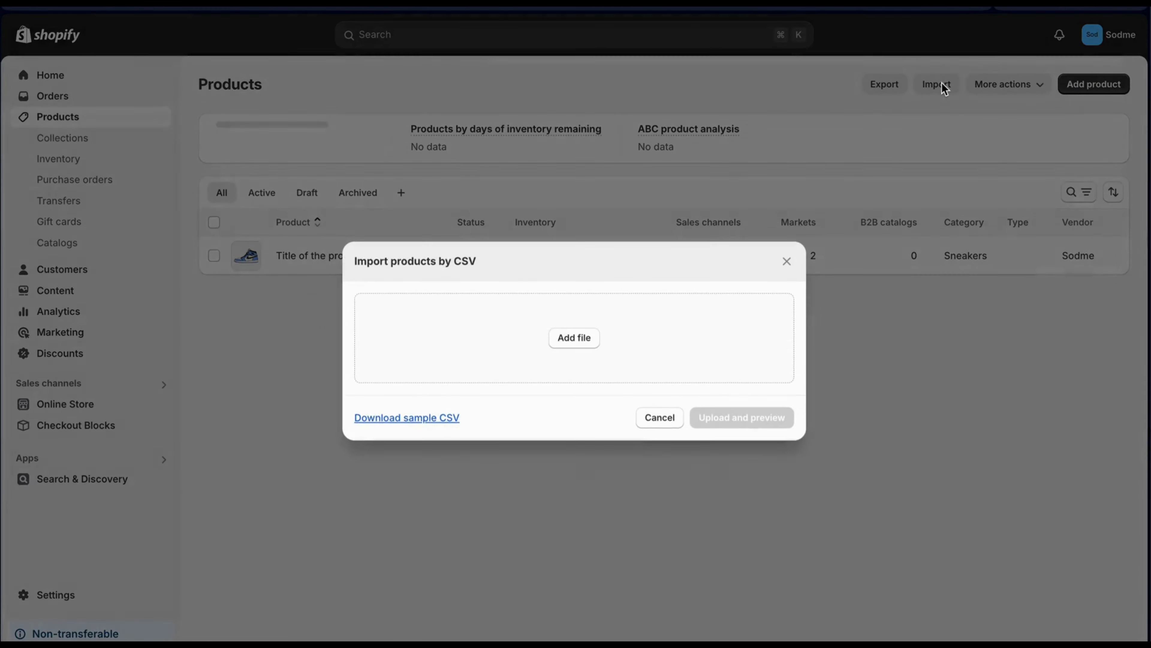
Add the test template file from Downloads, preview the upload and import the products.
{"action": "left_click", "coordinate": [567, 345]}
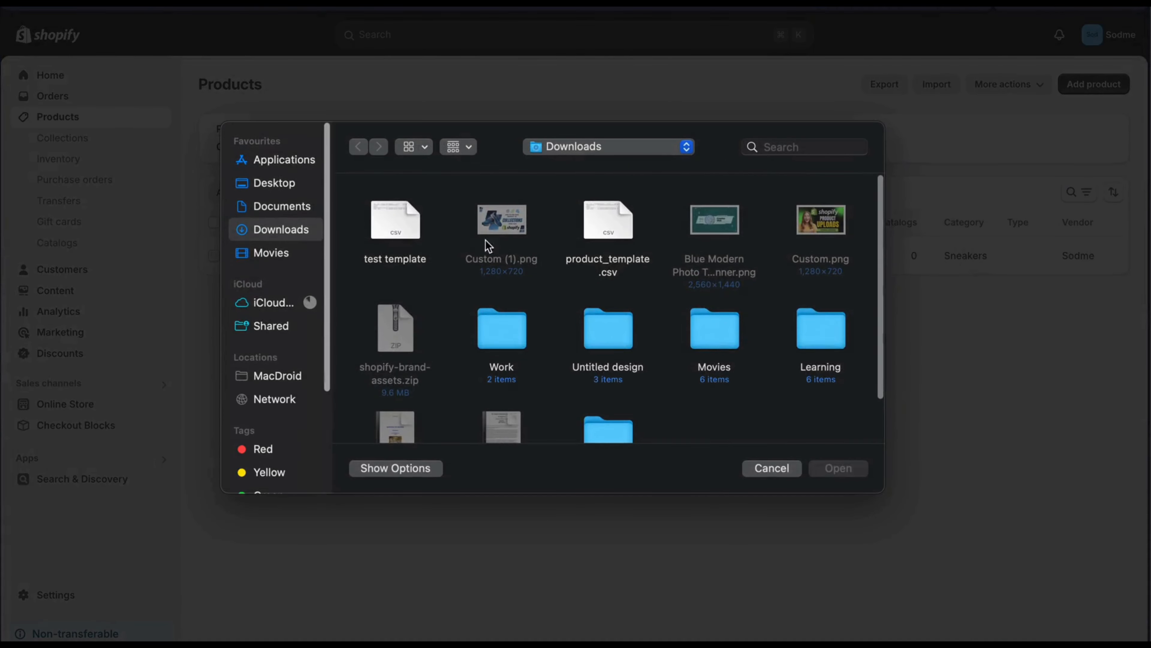
{"action": "left_click", "coordinate": [391, 227]}
{"action": "left_click", "coordinate": [844, 469]}
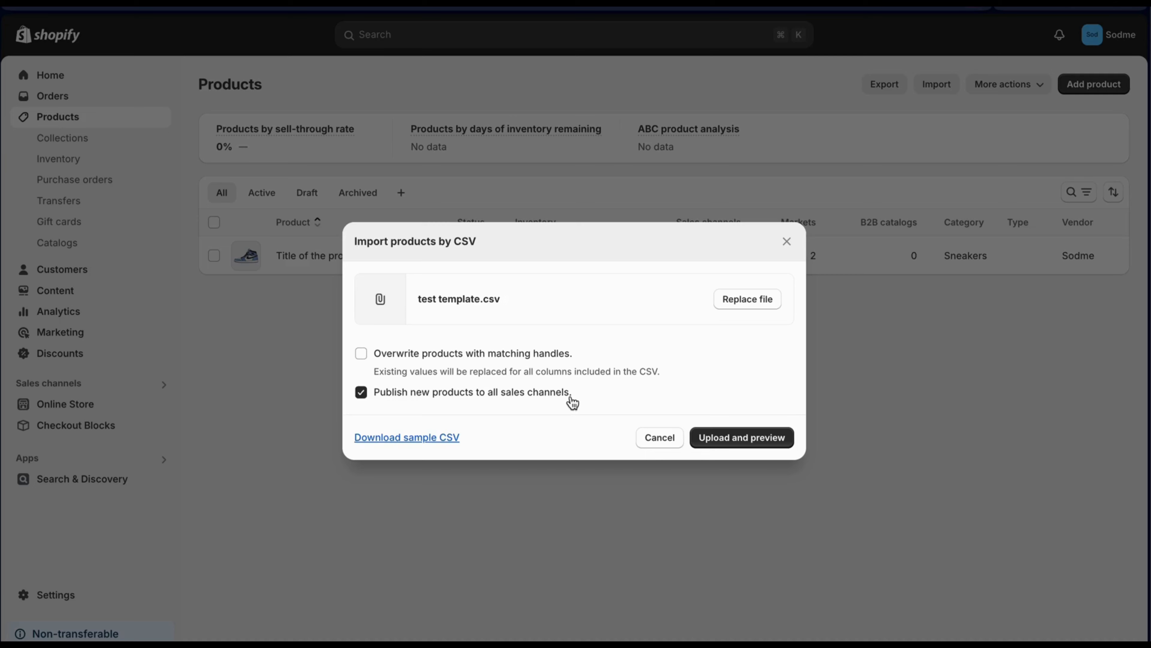
{"action": "left_click", "coordinate": [755, 440]}
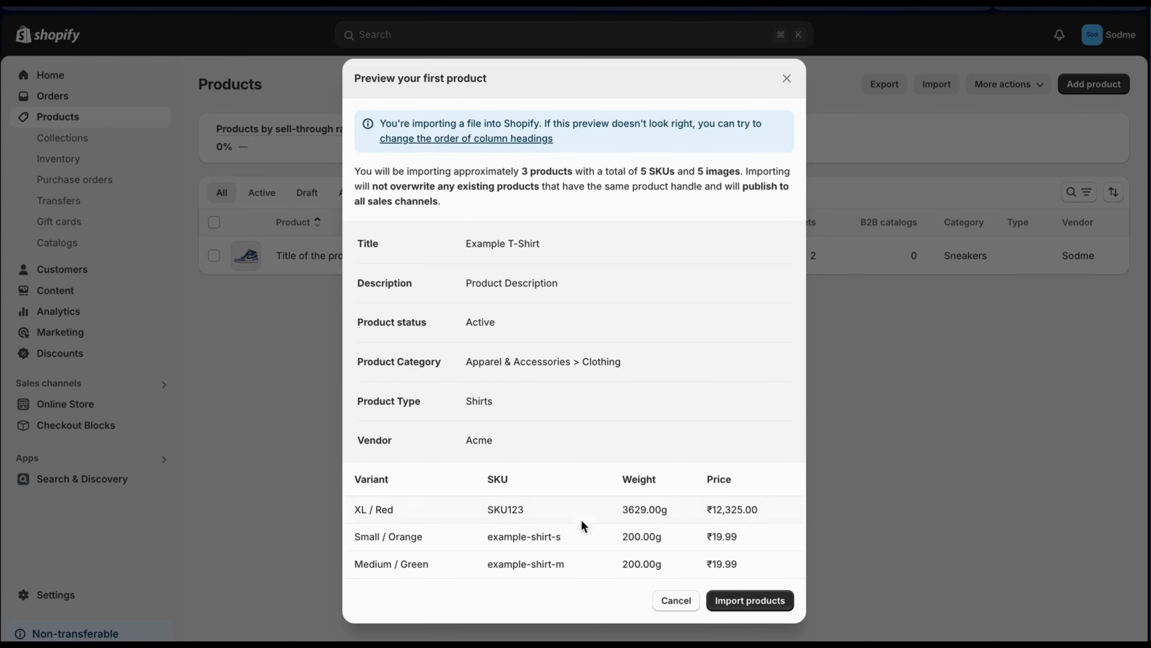
{"action": "left_click", "coordinate": [741, 600]}
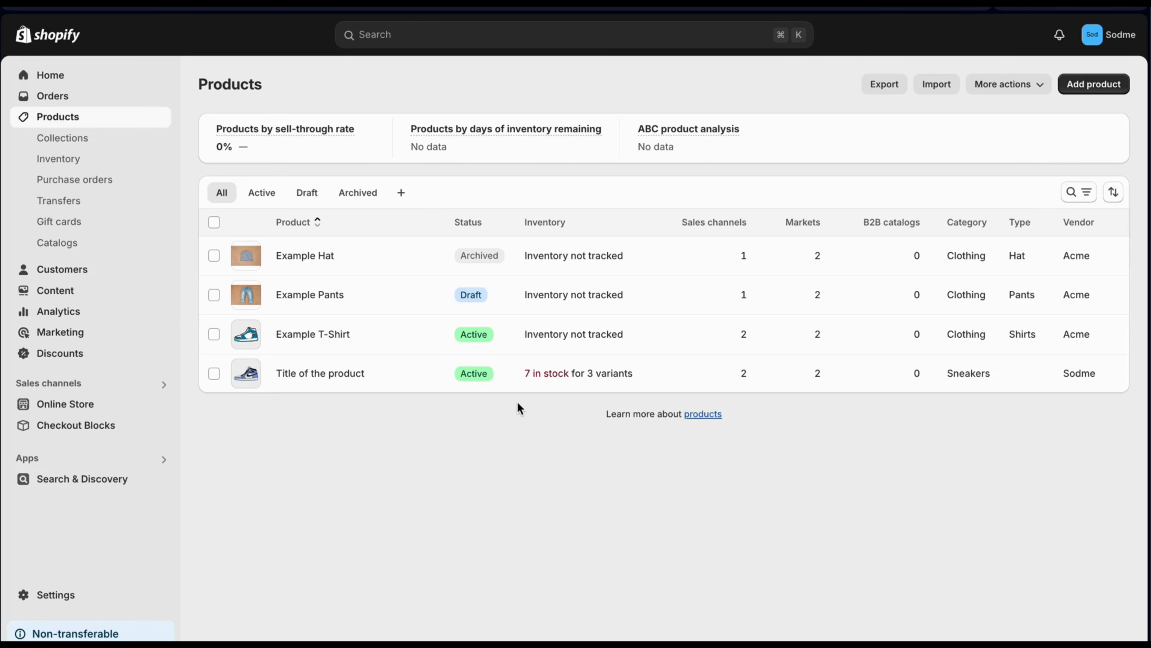
Check the imported Example Pants product page and the description and media of Example T-Shirt.
{"action": "left_click", "coordinate": [415, 311]}
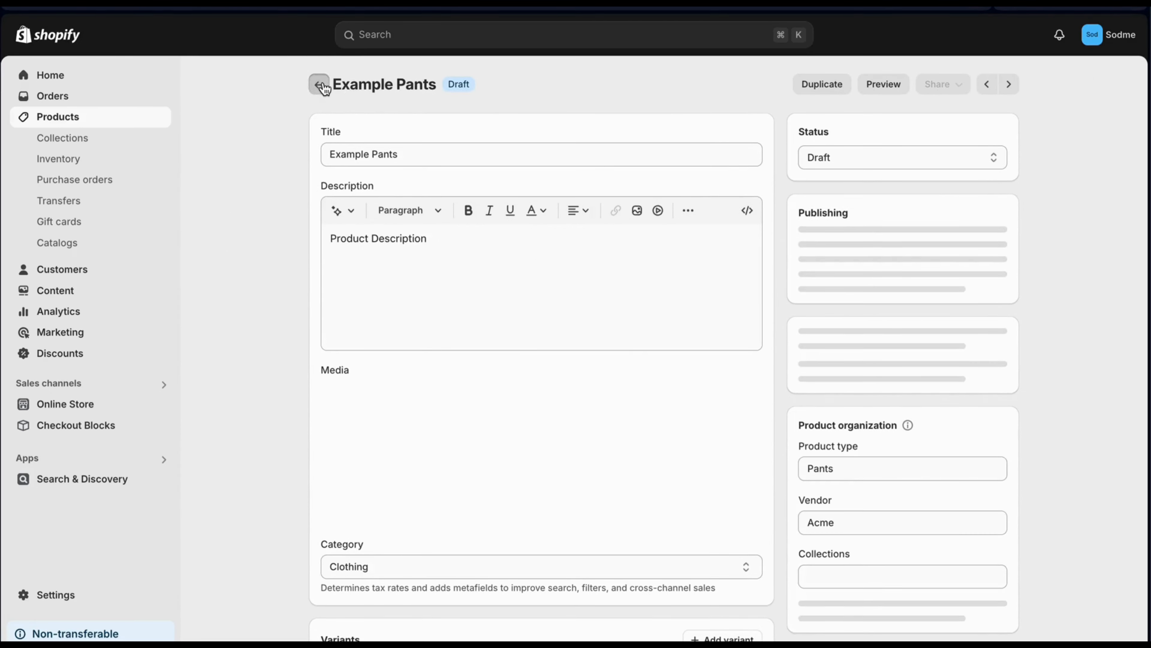
{"action": "left_click", "coordinate": [322, 87]}
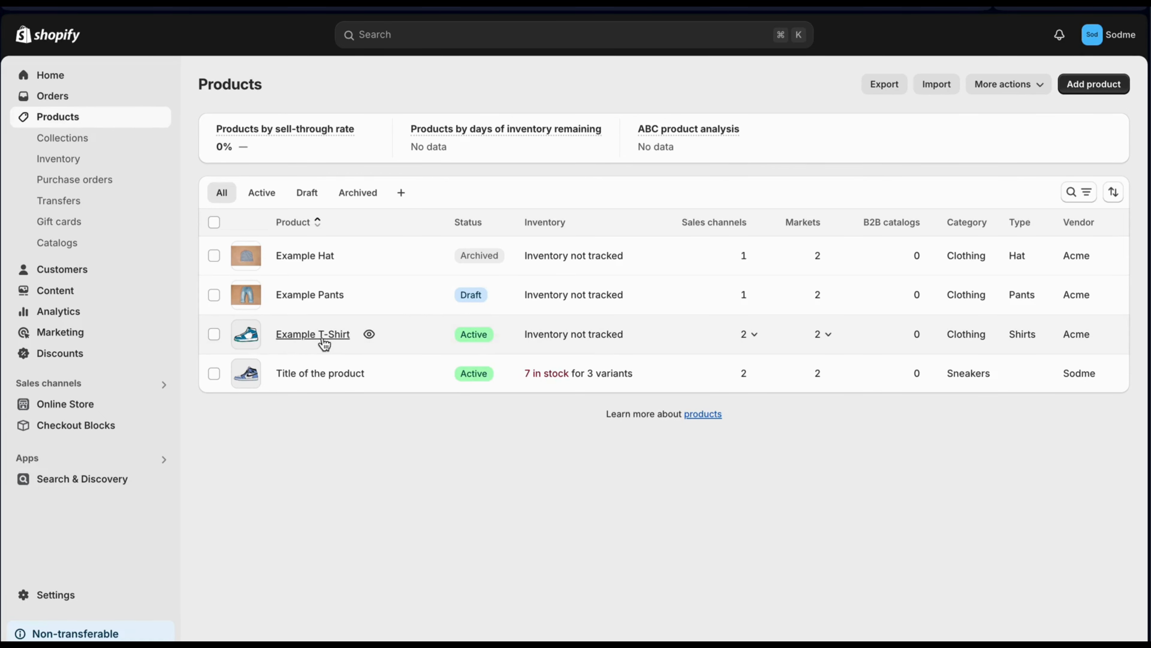
{"action": "left_click", "coordinate": [407, 349]}
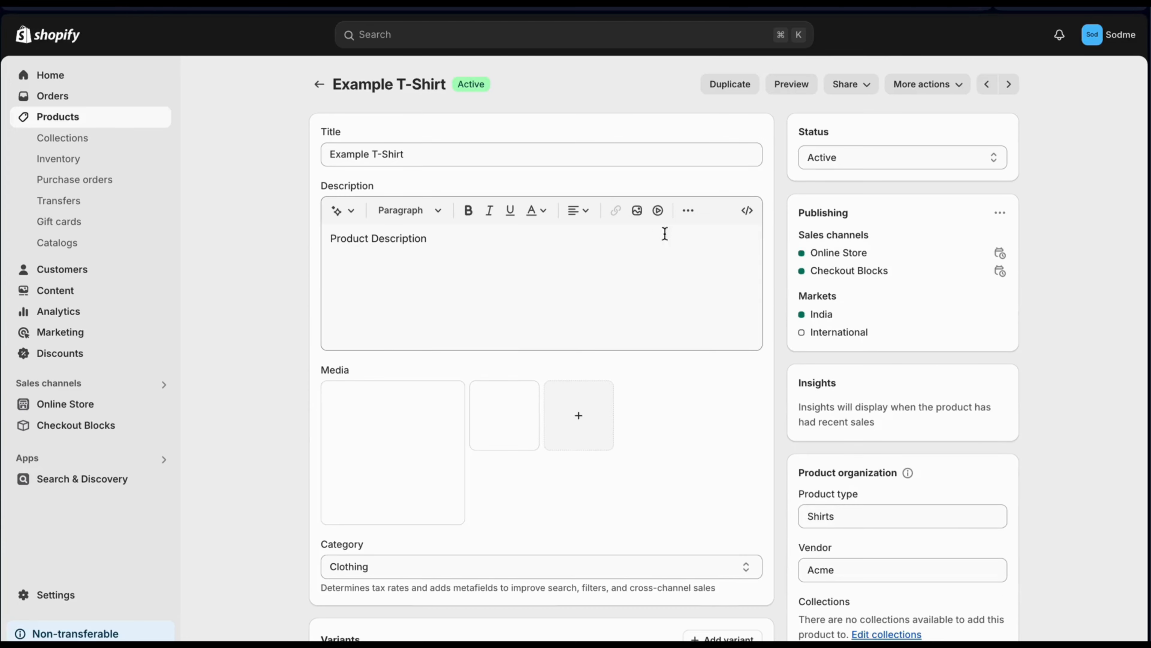
{"action": "left_click_drag", "start_coordinate": [331, 240], "coordinate": [480, 245]}
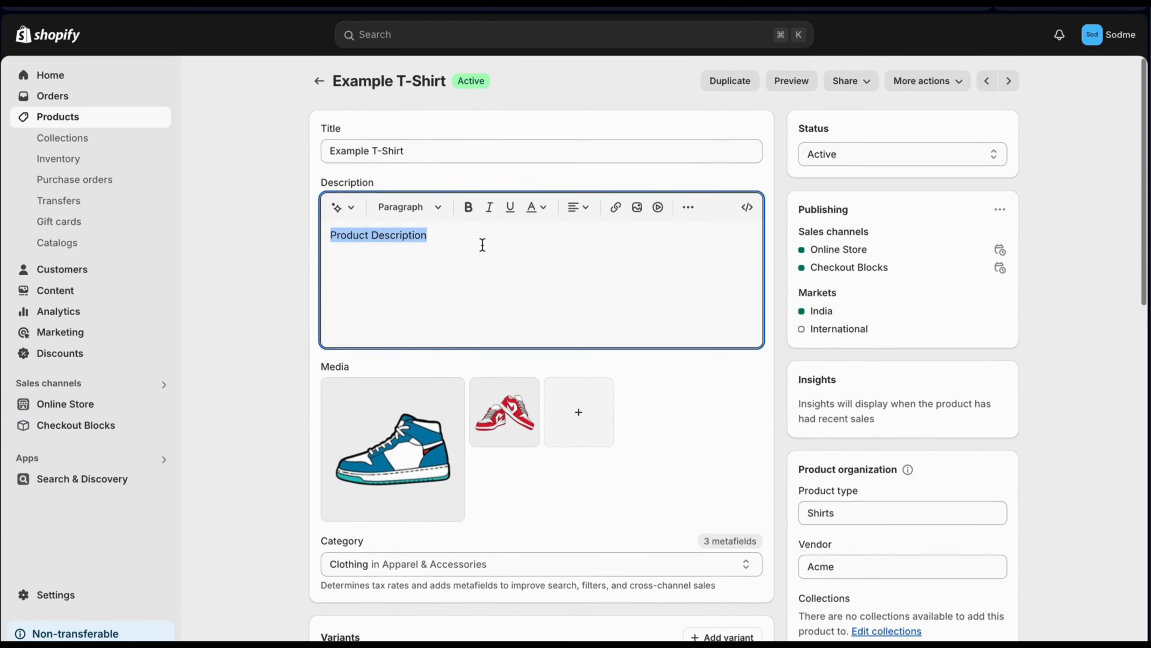
{"action": "scroll", "coordinate": [481, 244], "scroll_direction": "down", "scroll_amount": 3}
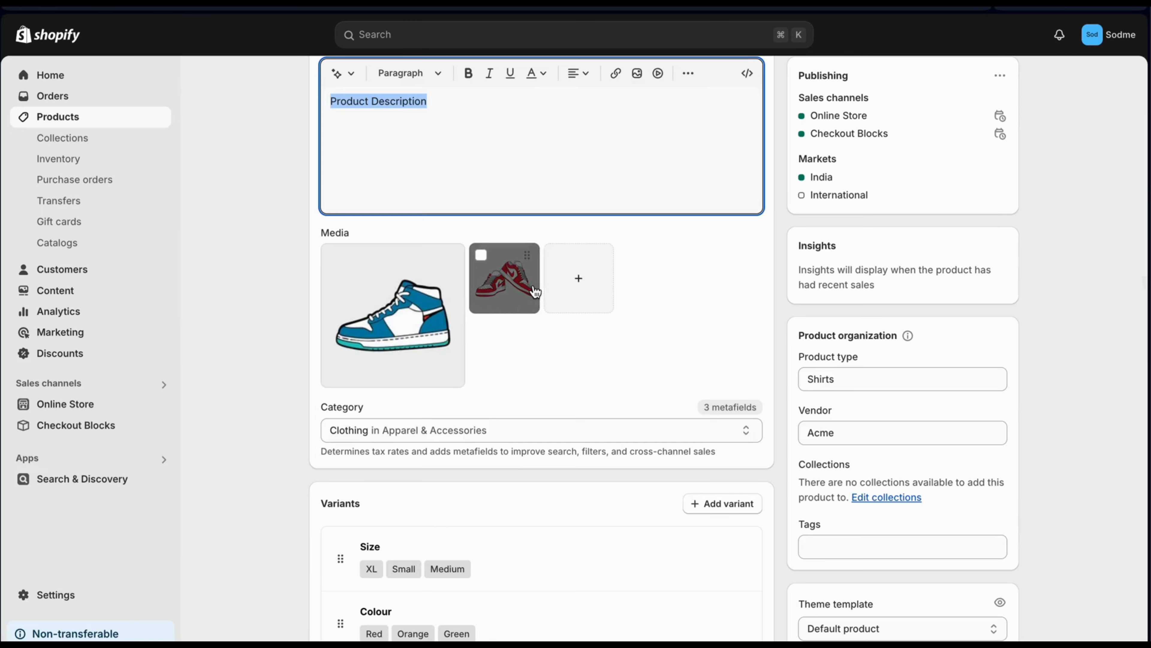
{"action": "scroll", "coordinate": [541, 395], "scroll_direction": "up", "scroll_amount": 3}
{"action": "scroll", "coordinate": [541, 395], "scroll_direction": "down", "scroll_amount": 6}
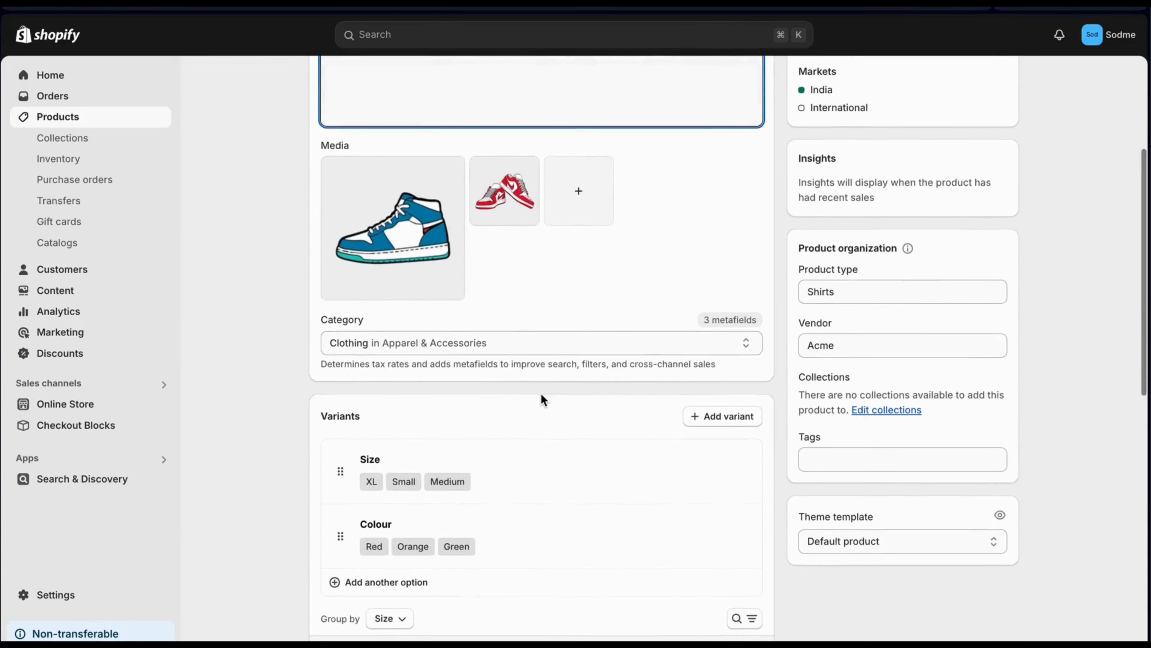
Review the size and colour variants and prices of Example T-Shirt, and return to the product list.
{"action": "scroll", "coordinate": [543, 401], "scroll_direction": "down", "scroll_amount": 2}
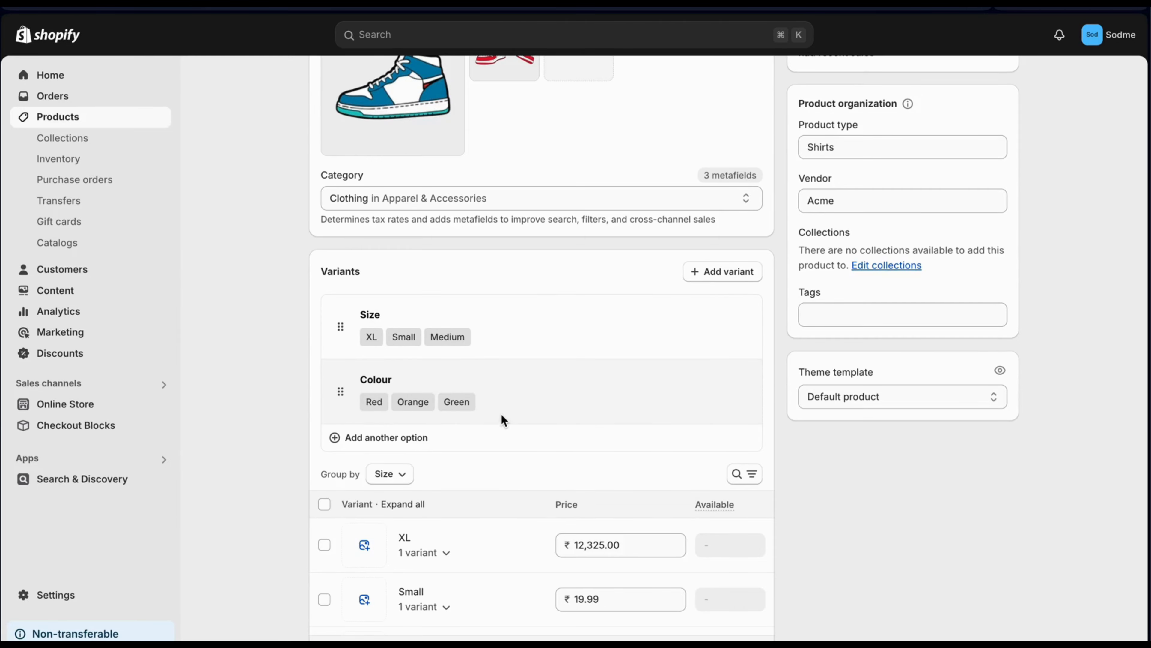
{"action": "scroll", "coordinate": [502, 418], "scroll_direction": "down", "scroll_amount": 5}
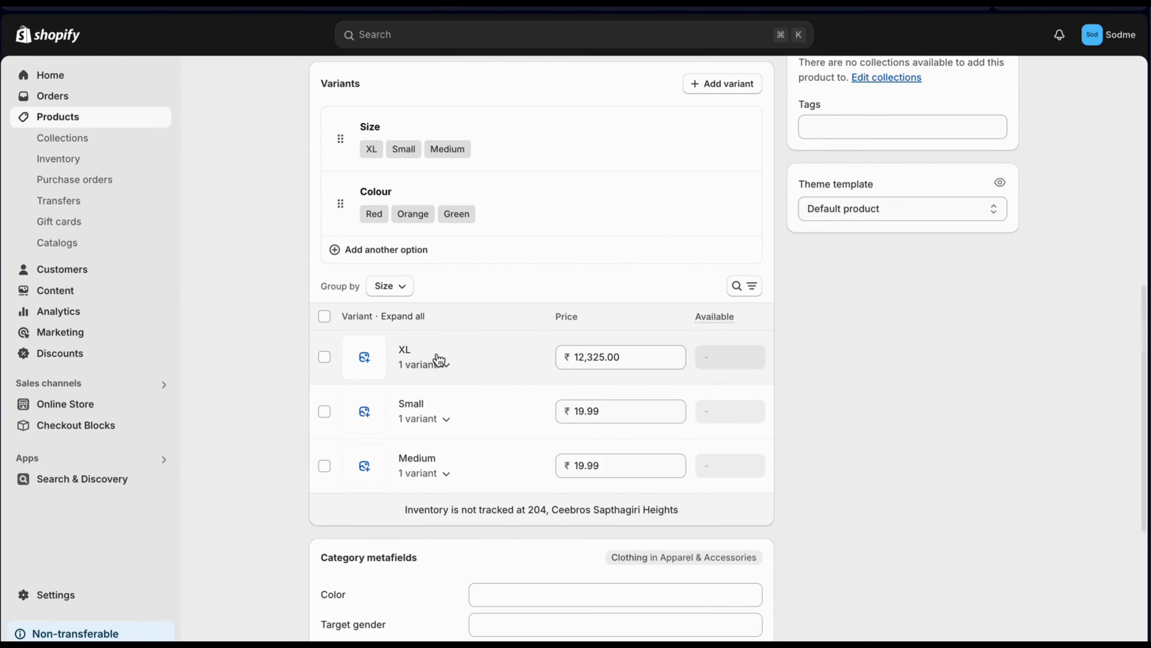
{"action": "scroll", "coordinate": [431, 475], "scroll_direction": "up", "scroll_amount": 4}
{"action": "scroll", "coordinate": [431, 475], "scroll_direction": "down", "scroll_amount": 8}
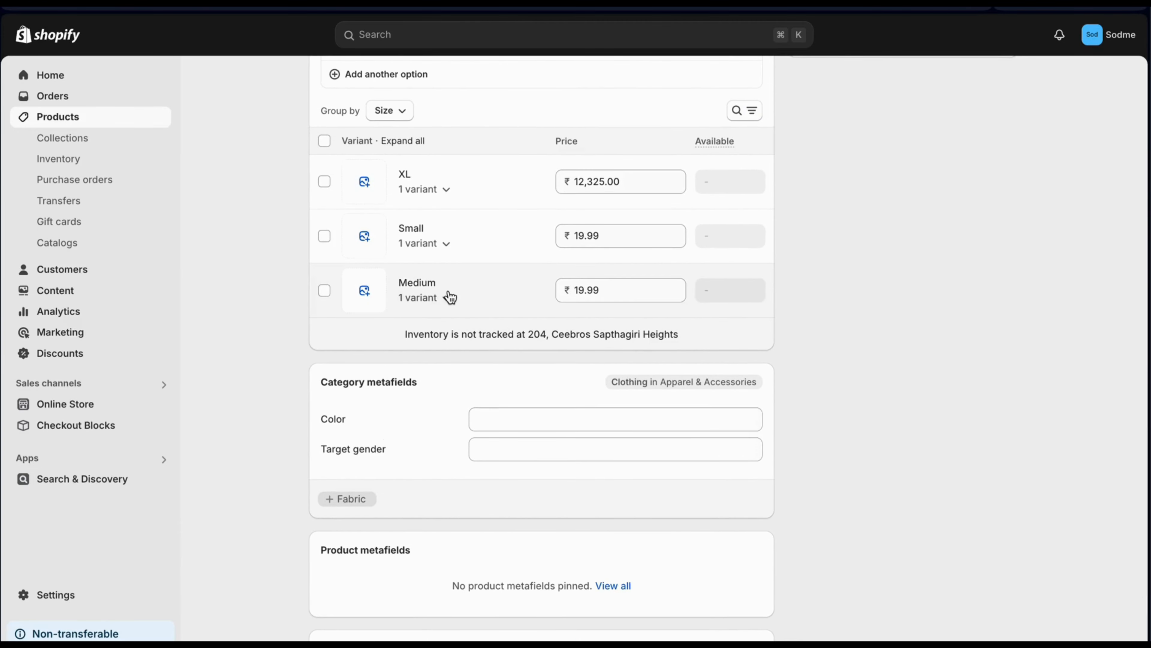
{"action": "scroll", "coordinate": [450, 298], "scroll_direction": "up", "scroll_amount": 5}
{"action": "scroll", "coordinate": [450, 298], "scroll_direction": "up", "scroll_amount": 1}
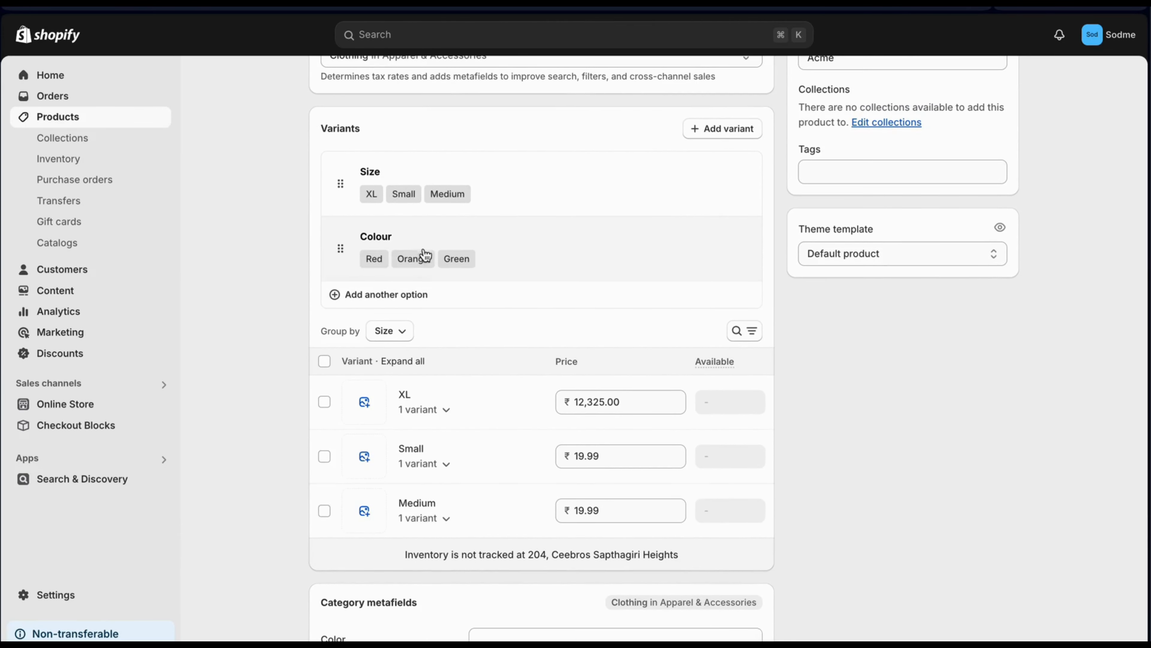
{"action": "scroll", "coordinate": [597, 294], "scroll_direction": "down", "scroll_amount": 8}
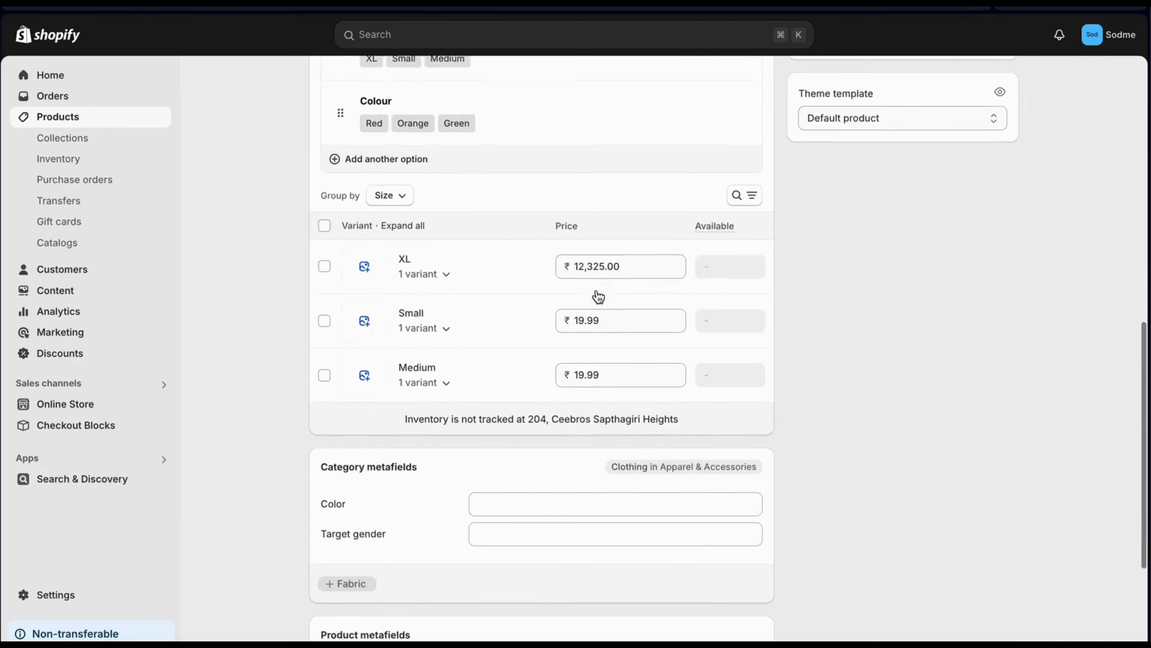
{"action": "scroll", "coordinate": [596, 294], "scroll_direction": "up", "scroll_amount": 12}
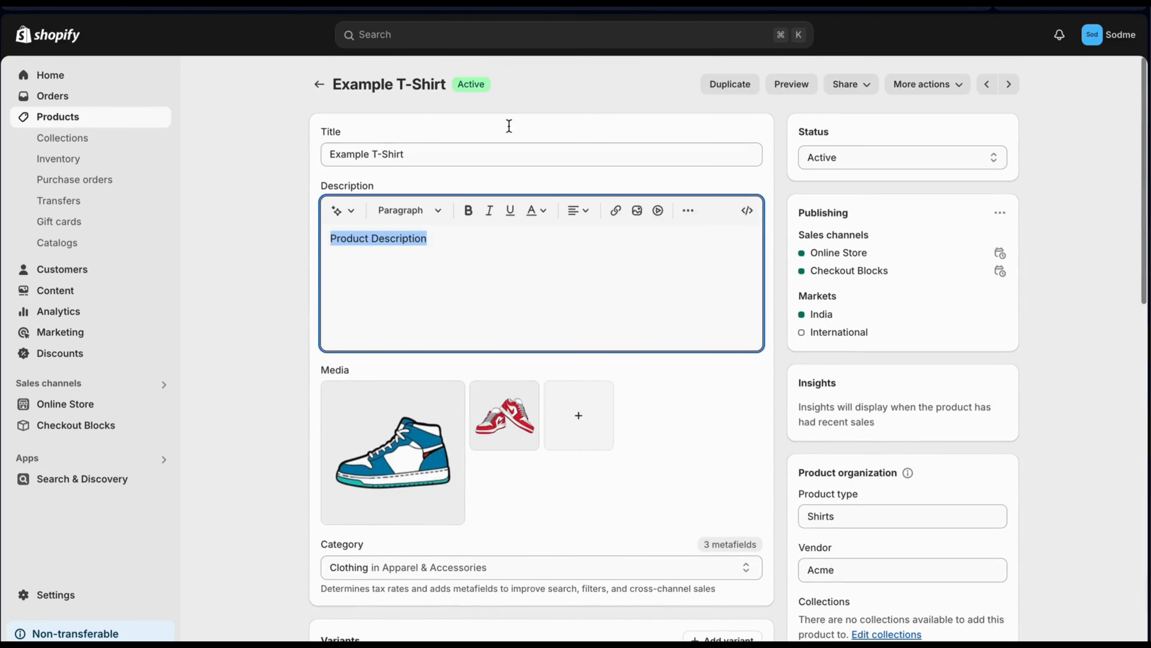
{"action": "left_click", "coordinate": [318, 85]}
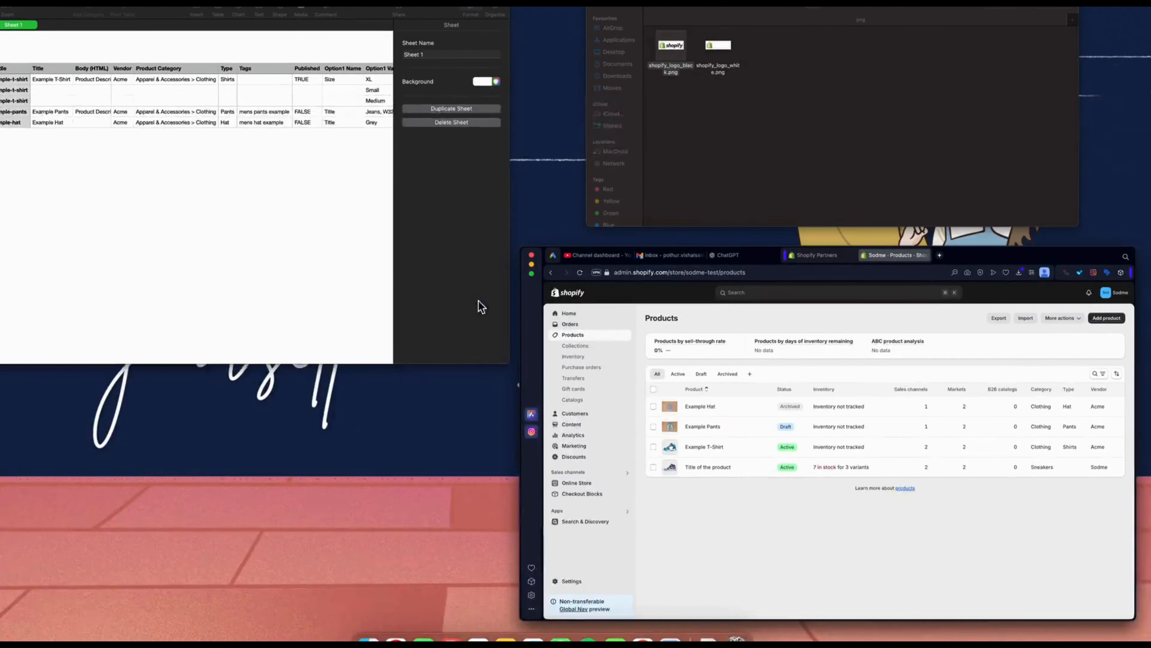
Switch to the Numbers spreadsheet and check the Status values of the T-shirt, pants and hat rows.
{"action": "scroll", "coordinate": [588, 187], "scroll_direction": "right", "scroll_amount": 15}
{"action": "scroll", "coordinate": [587, 187], "scroll_direction": "right", "scroll_amount": 15}
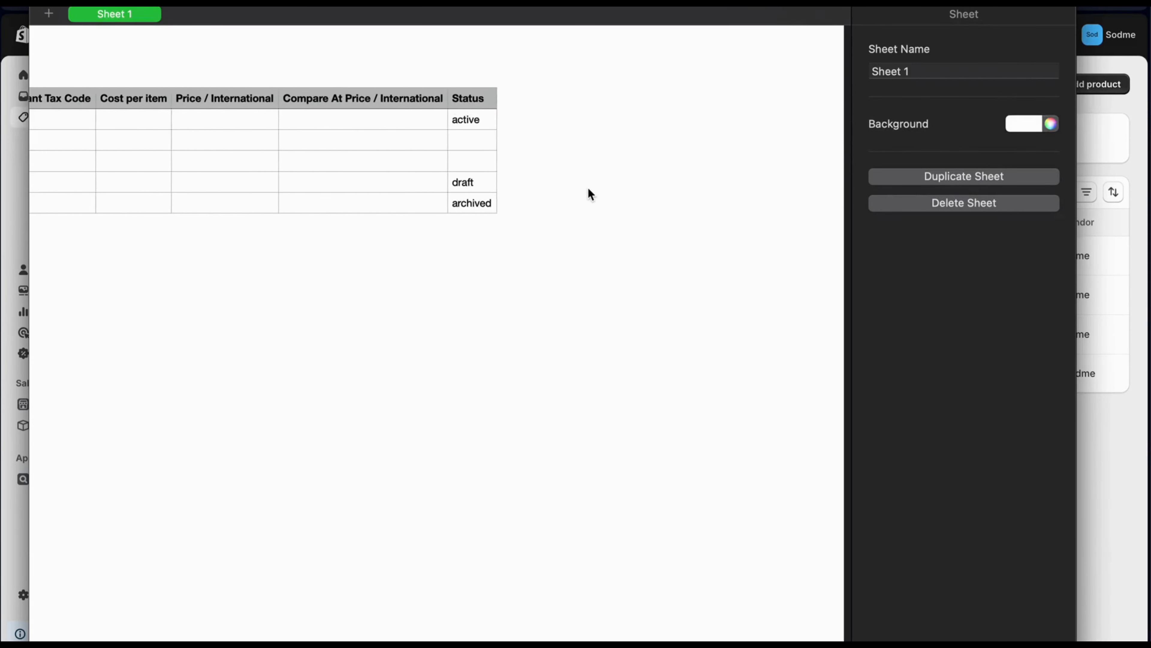
{"action": "left_click", "coordinate": [483, 120]}
{"action": "left_click", "coordinate": [480, 181]}
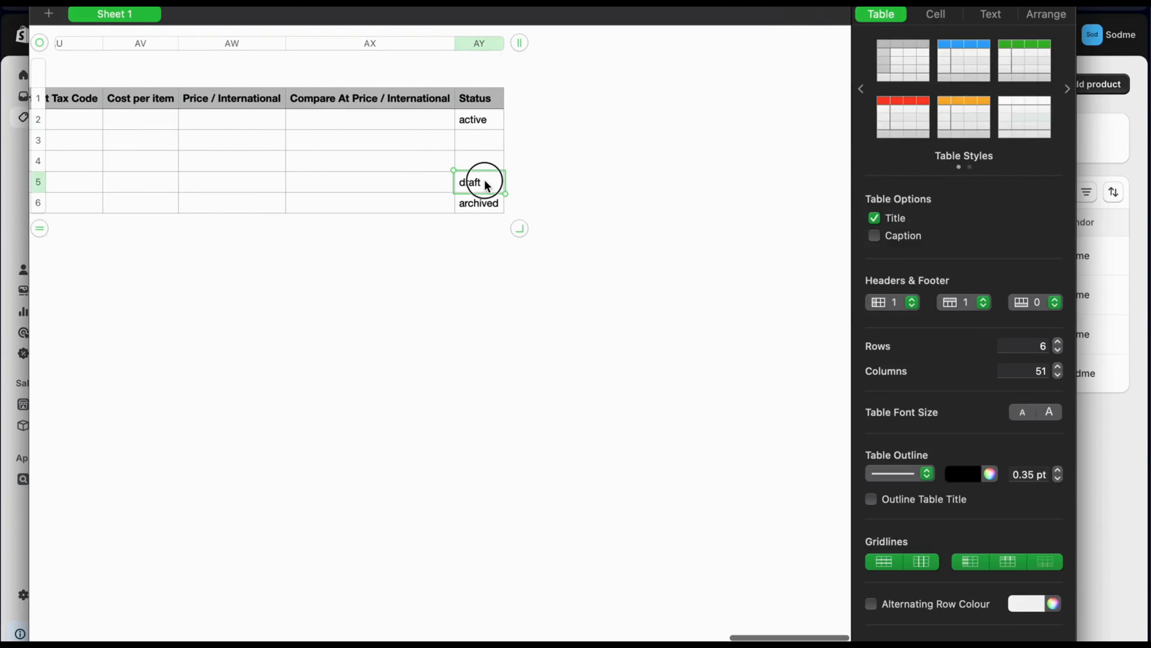
{"action": "left_click", "coordinate": [487, 204]}
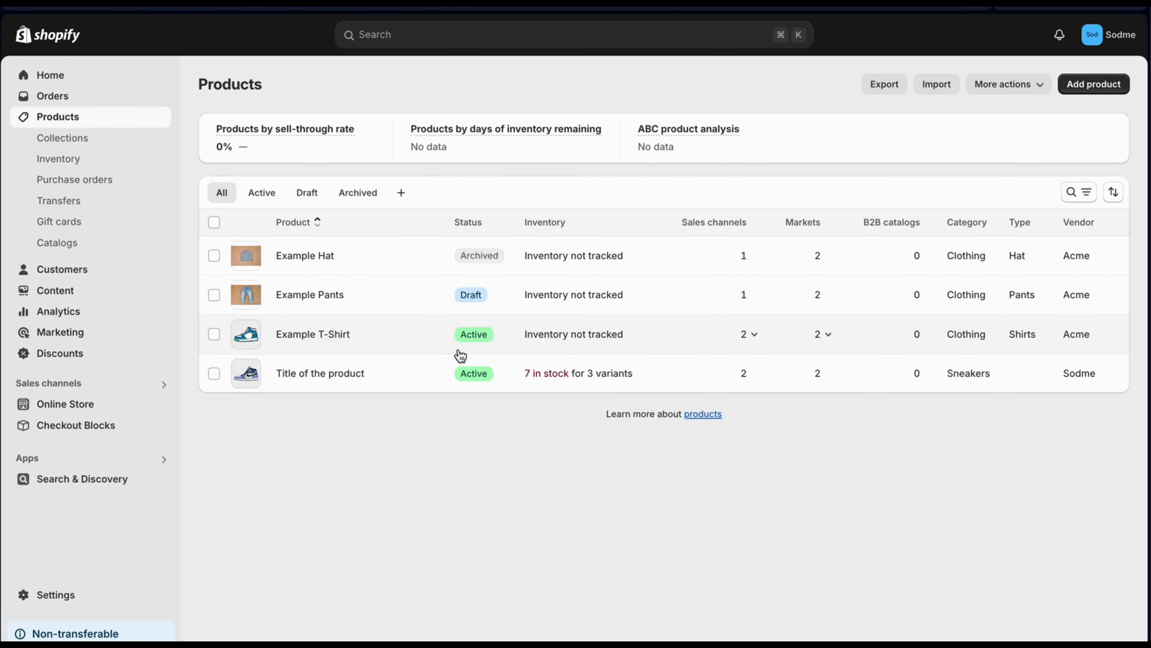
Switch from Shopify back to the Numbers spreadsheet and delete the three example-t-shirt rows.
{"action": "key", "text": "ctrl+Up"}
{"action": "left_click", "coordinate": [216, 226]}
{"action": "scroll", "coordinate": [216, 226], "scroll_direction": "left", "scroll_amount": 15}
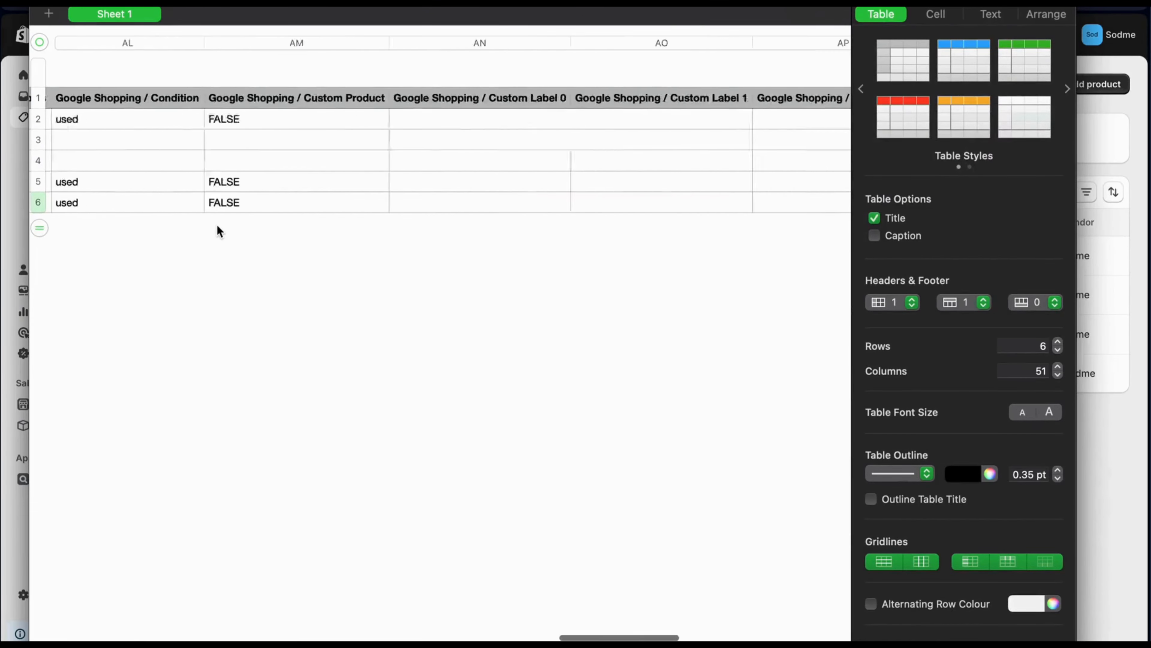
{"action": "scroll", "coordinate": [217, 231], "scroll_direction": "left", "scroll_amount": 20}
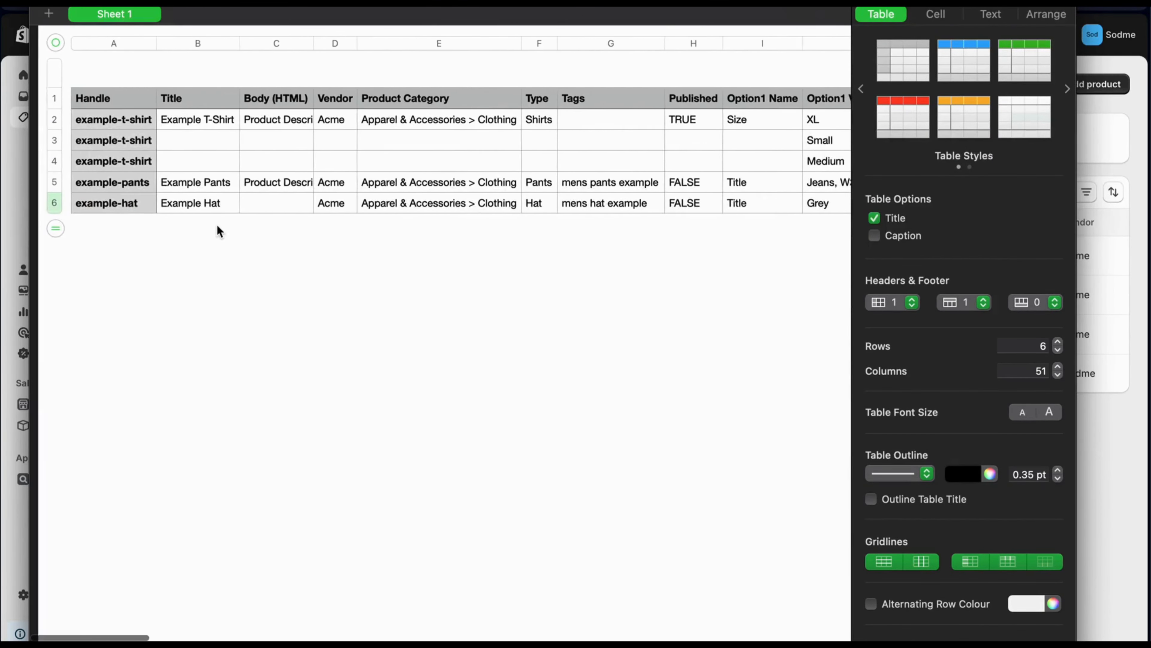
{"action": "left_click", "coordinate": [100, 116]}
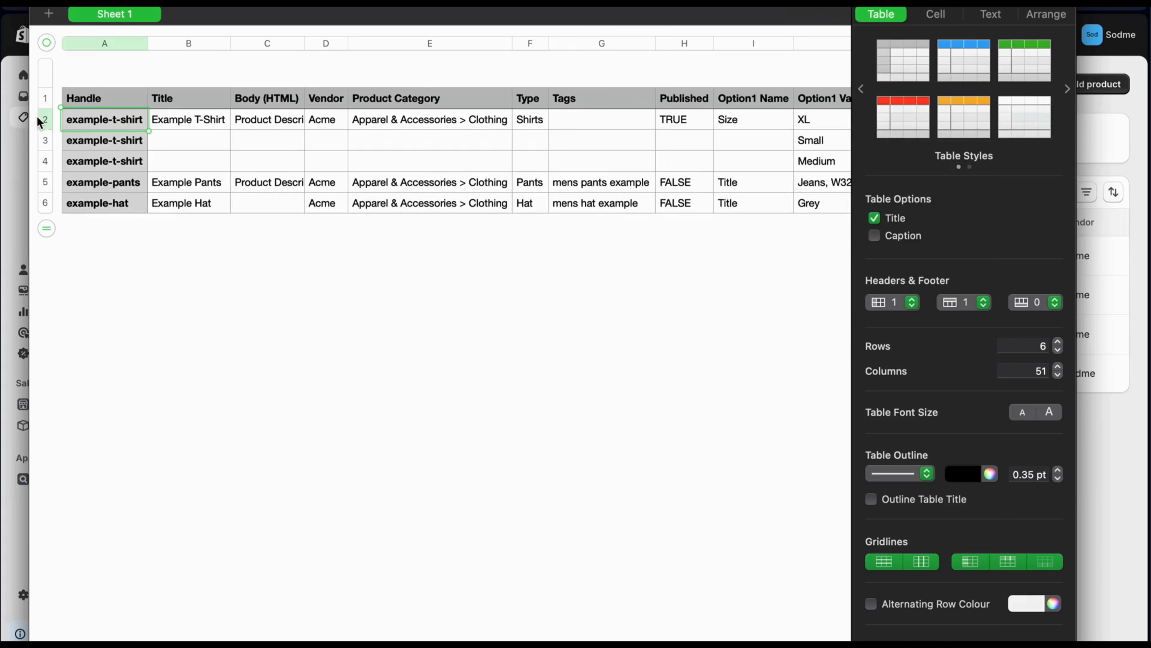
{"action": "left_click", "coordinate": [45, 120]}
{"action": "key", "text": "shift+Down"}
{"action": "key", "text": "shift+Down"}
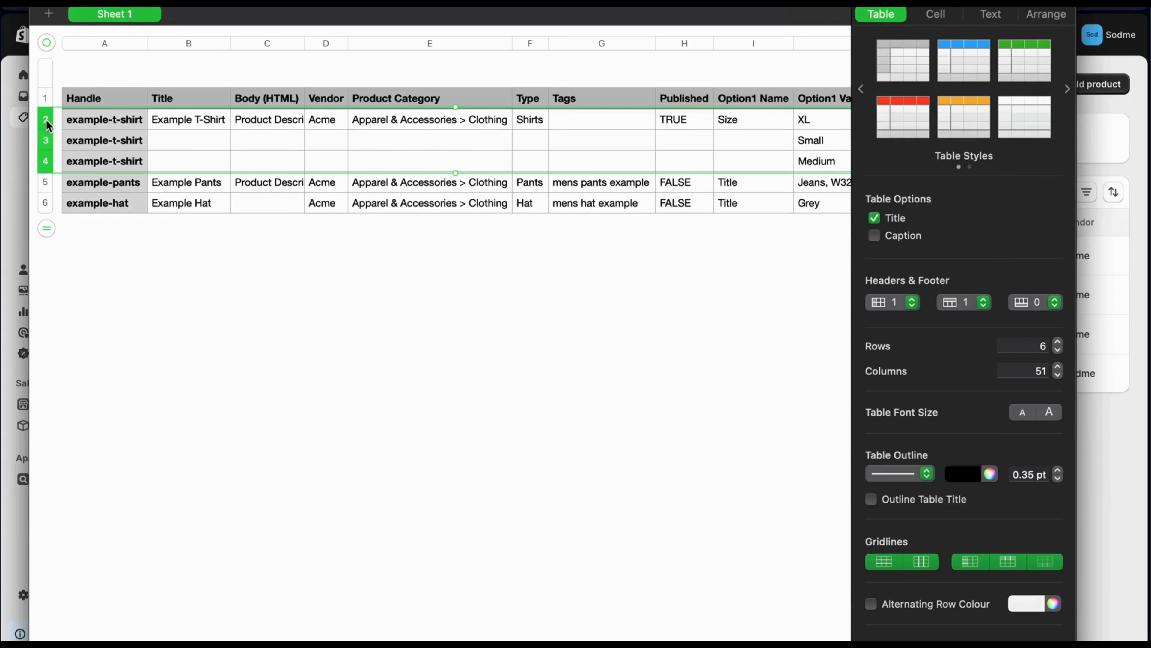
{"action": "right_click", "coordinate": [45, 119]}
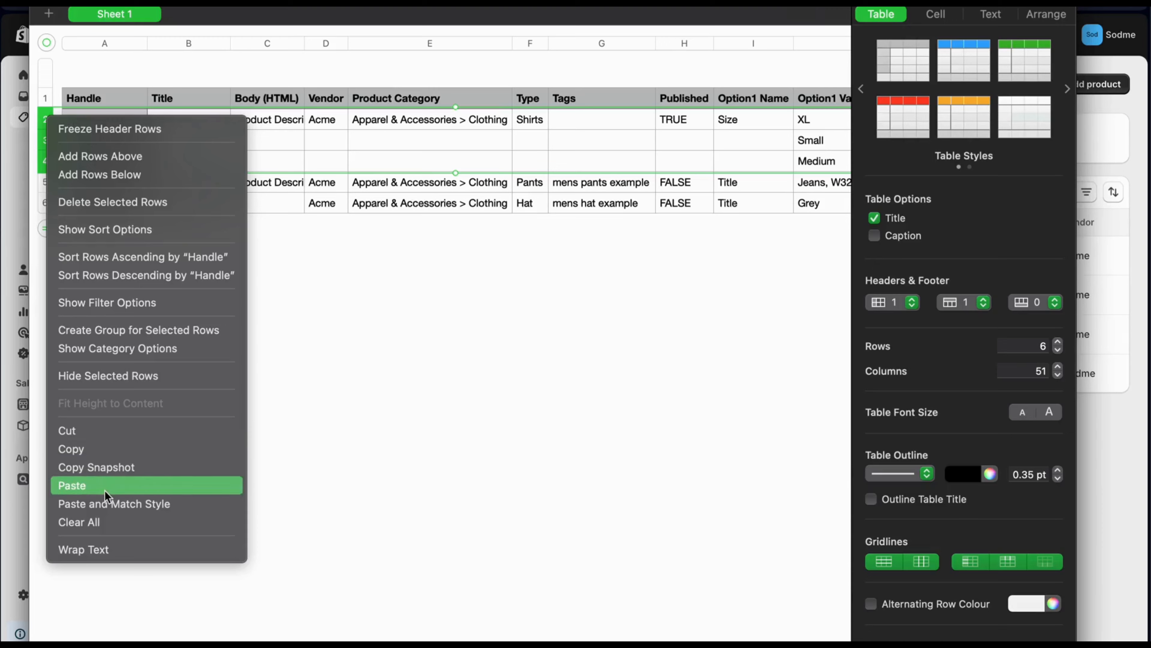
{"action": "left_click", "coordinate": [147, 202]}
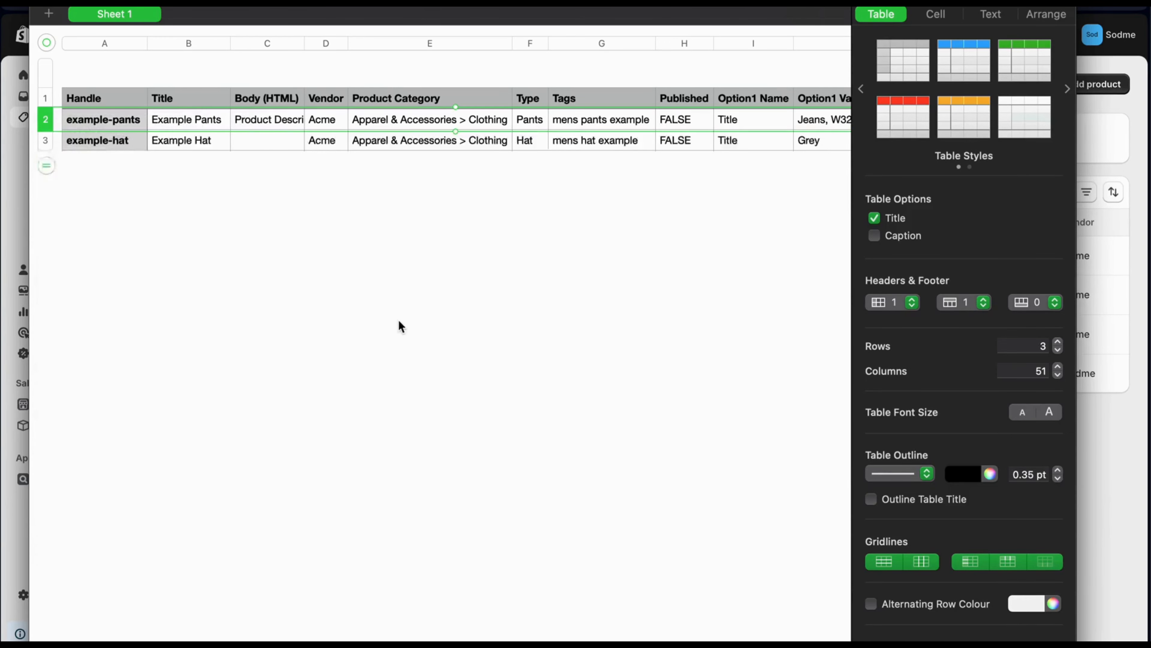
{"action": "left_click", "coordinate": [254, 308]}
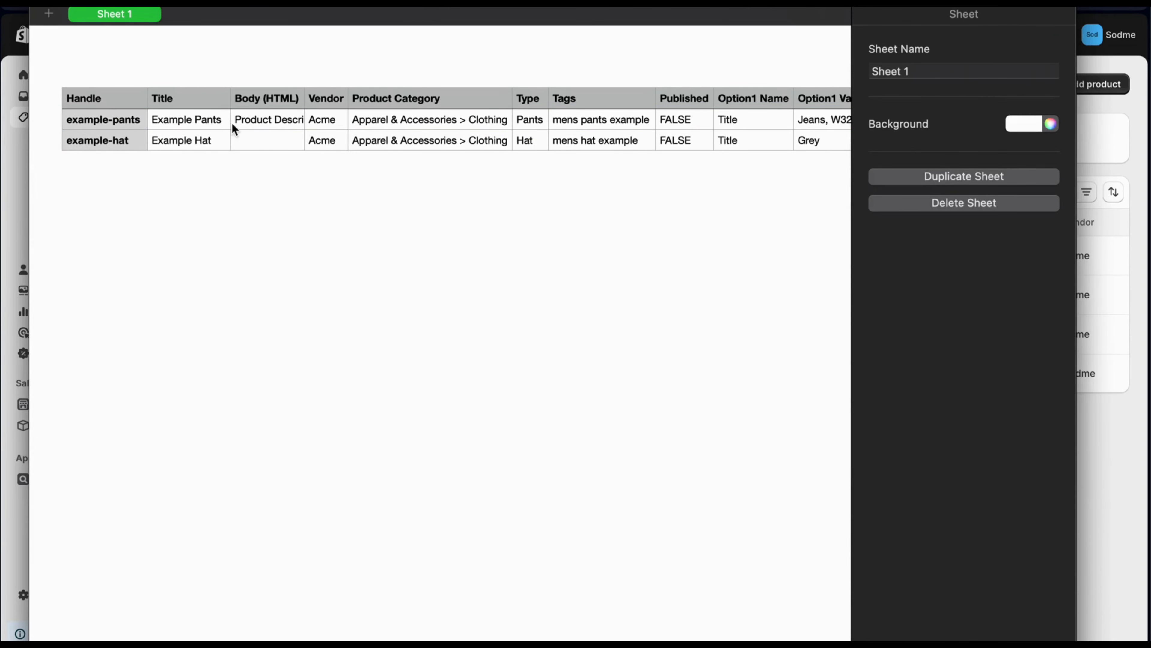
Add two empty columns after Image Position by selecting the Image Src and Image Position columns together.
{"action": "scroll", "coordinate": [232, 123], "scroll_direction": "right", "scroll_amount": 5}
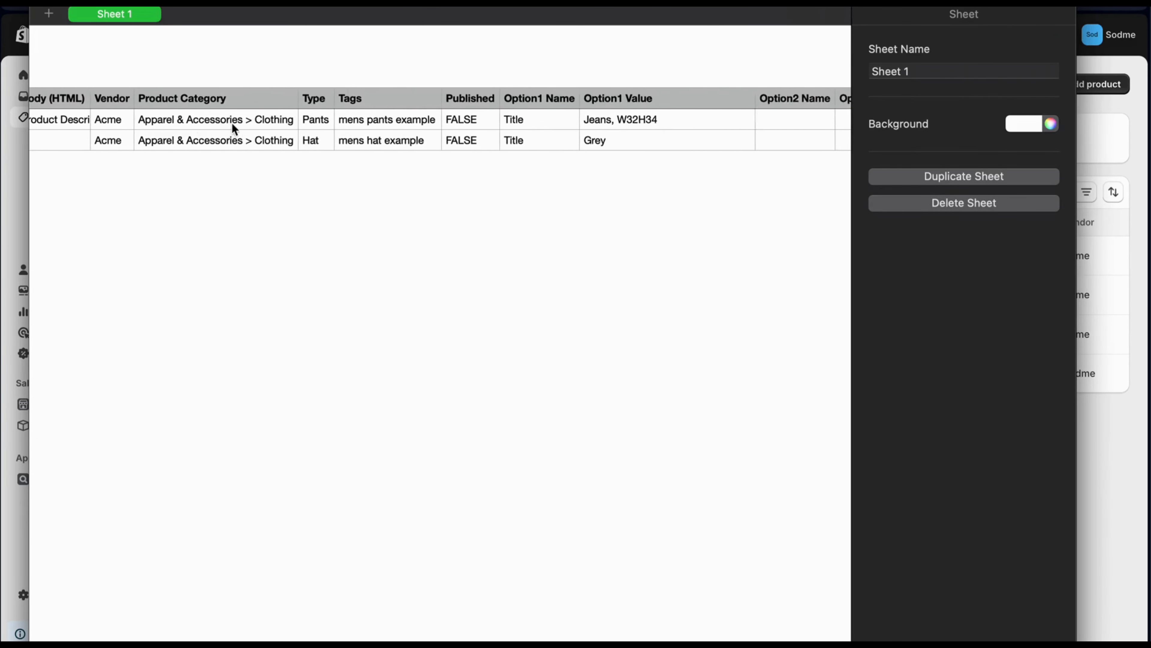
{"action": "scroll", "coordinate": [232, 129], "scroll_direction": "right", "scroll_amount": 10}
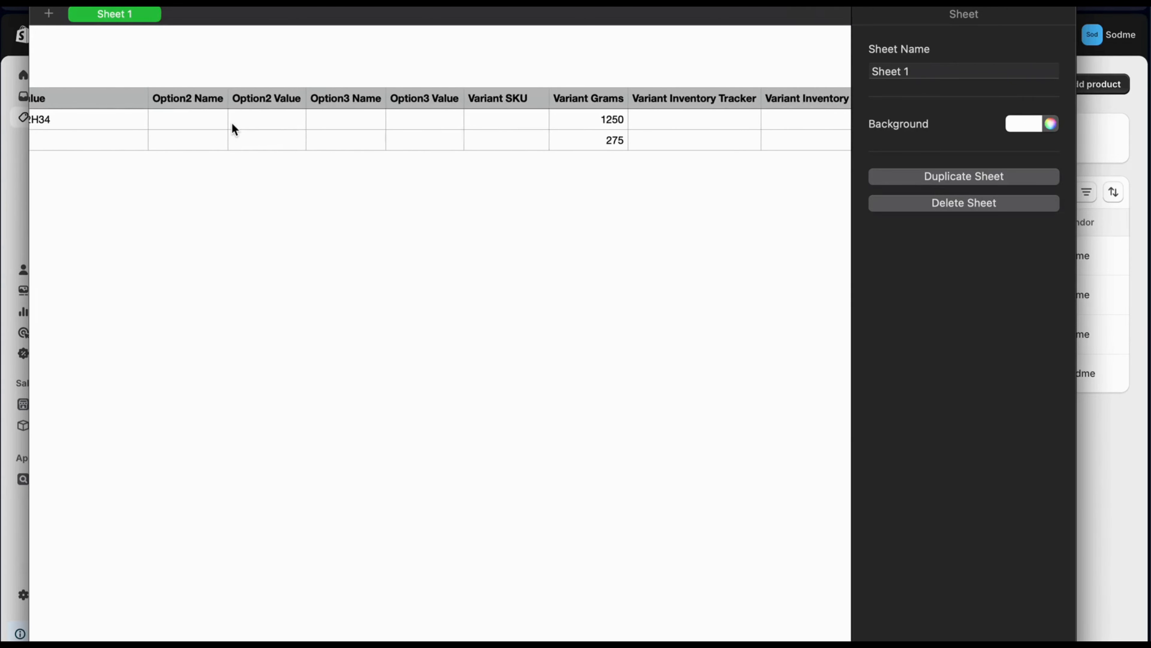
{"action": "scroll", "coordinate": [233, 124], "scroll_direction": "right", "scroll_amount": 10}
{"action": "scroll", "coordinate": [233, 124], "scroll_direction": "left", "scroll_amount": 20}
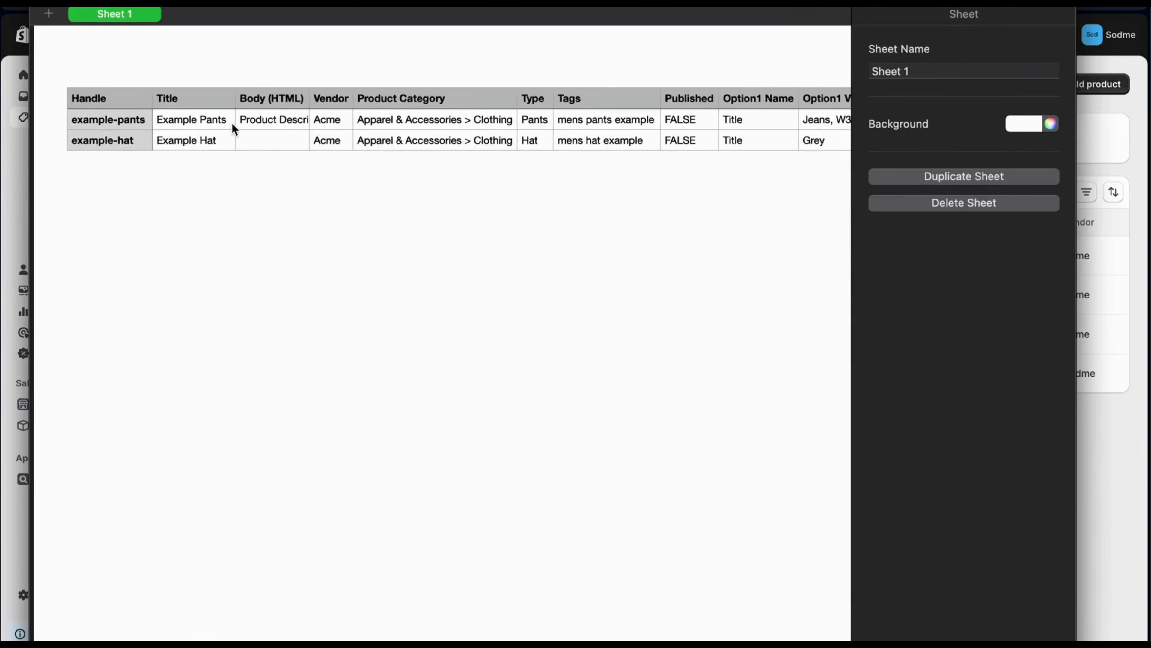
{"action": "scroll", "coordinate": [233, 123], "scroll_direction": "right", "scroll_amount": 20}
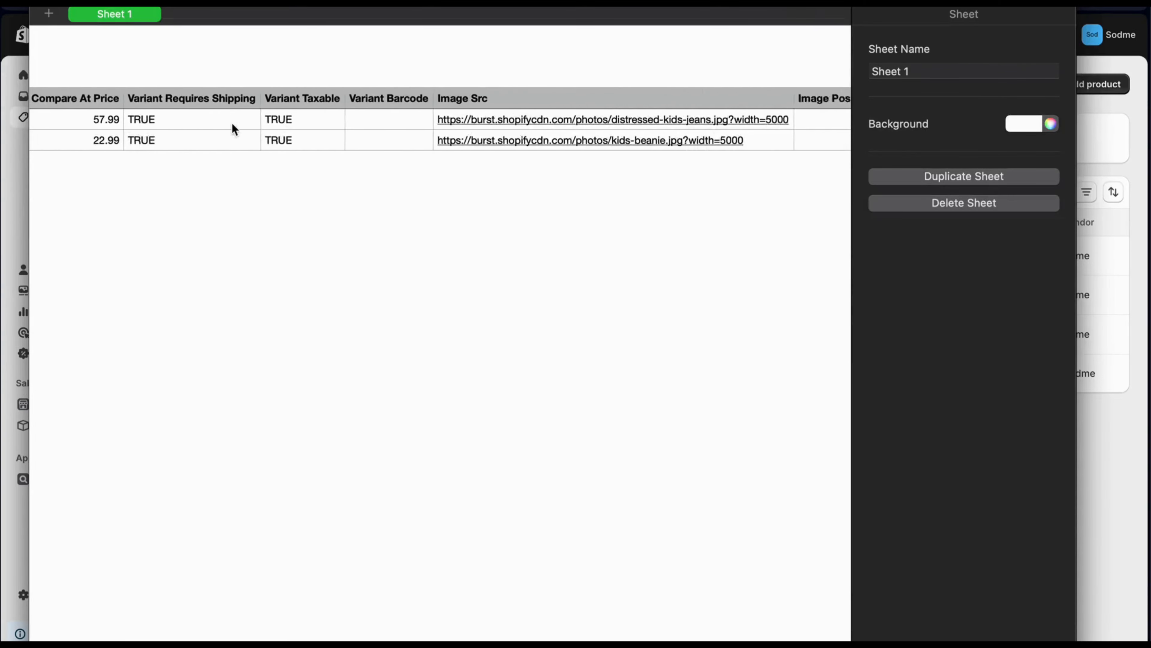
{"action": "scroll", "coordinate": [232, 129], "scroll_direction": "right", "scroll_amount": 10}
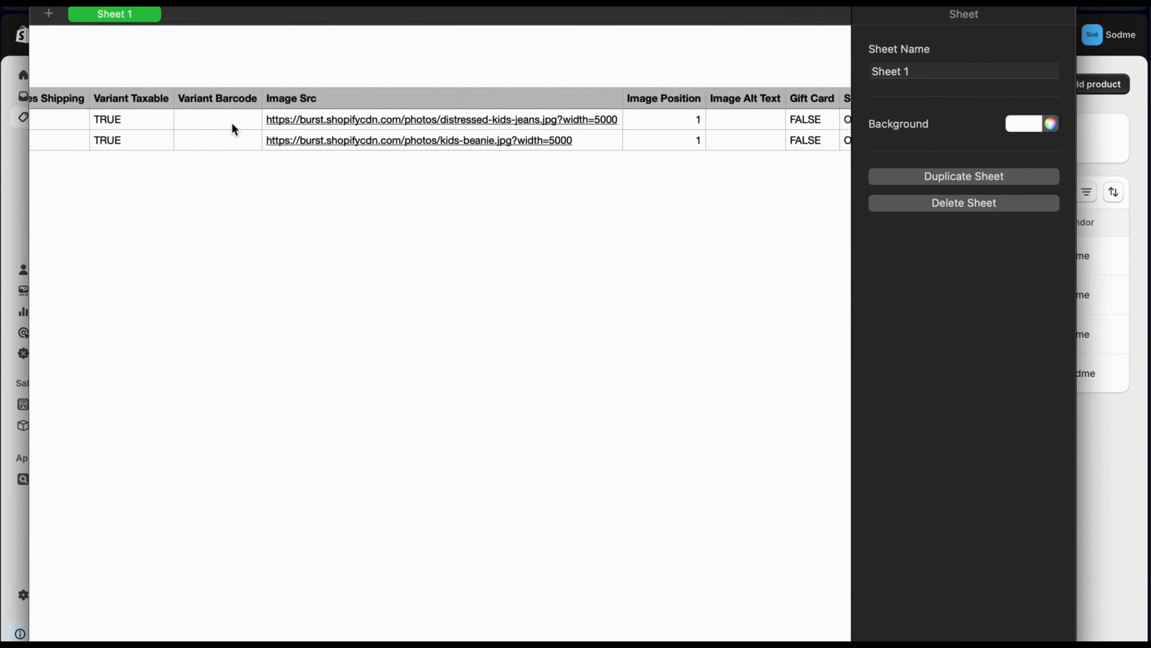
{"action": "left_click", "coordinate": [419, 104]}
{"action": "left_click", "coordinate": [540, 101]}
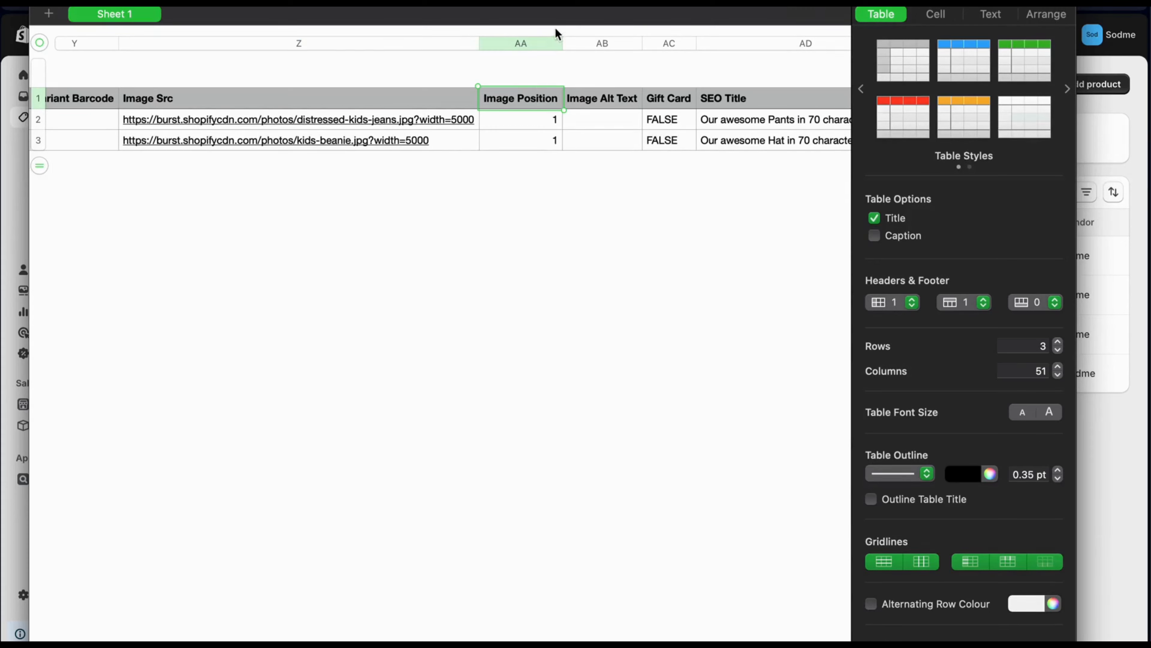
{"action": "left_click", "coordinate": [449, 43]}
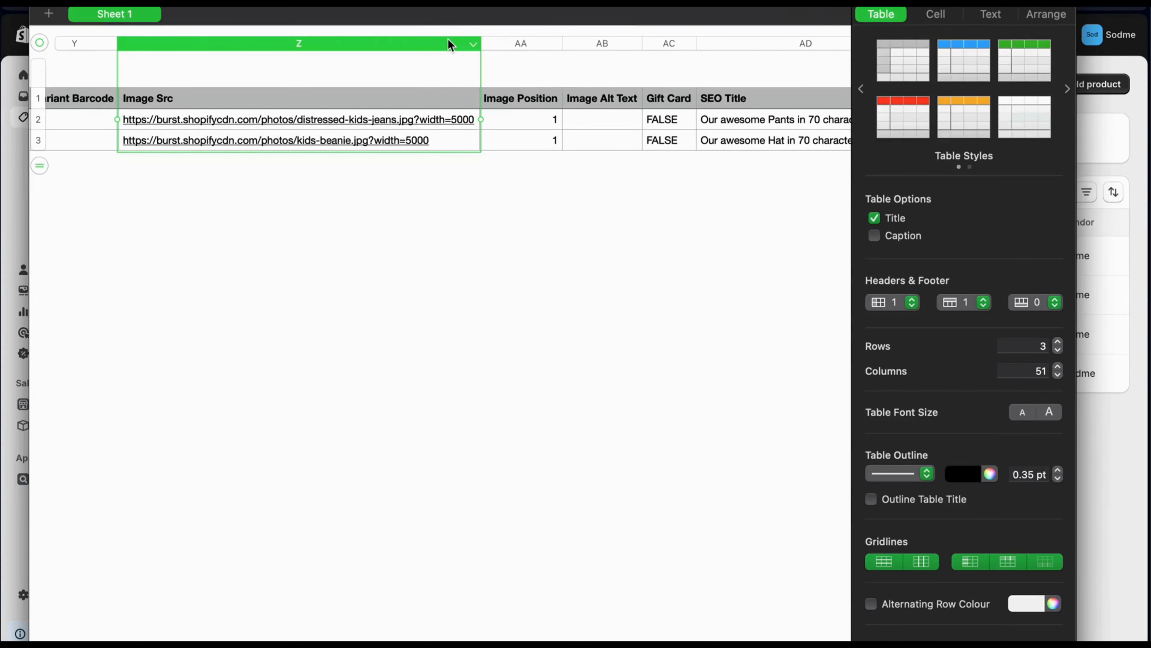
{"action": "key", "text": "shift+Right"}
{"action": "right_click", "coordinate": [523, 42]}
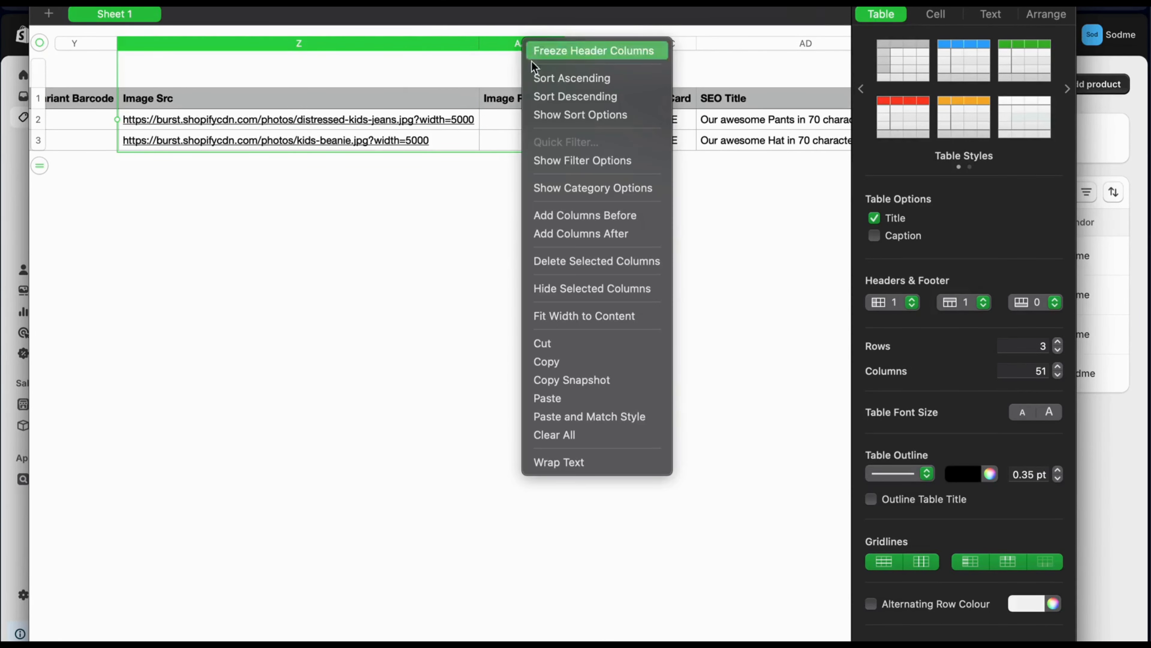
{"action": "left_click", "coordinate": [615, 233]}
{"action": "left_click", "coordinate": [607, 205]}
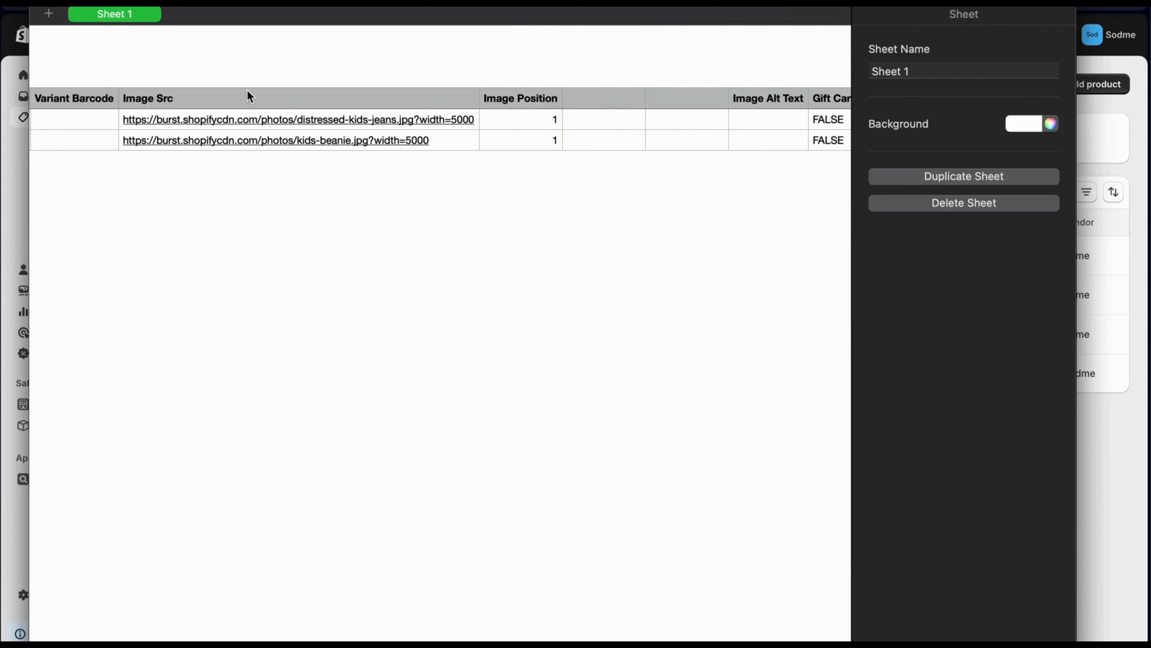
Copy the Image Src and Image Position headers into the header cells of the two new columns.
{"action": "left_click", "coordinate": [147, 100]}
{"action": "triple_click", "coordinate": [145, 96]}
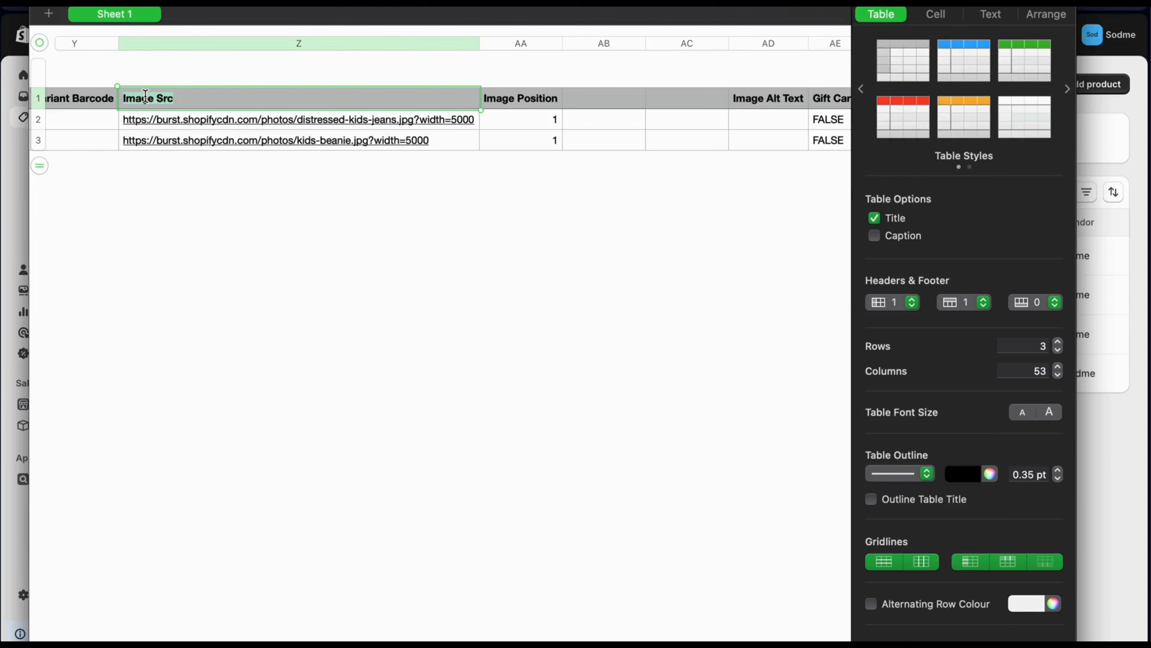
{"action": "left_click", "coordinate": [581, 102]}
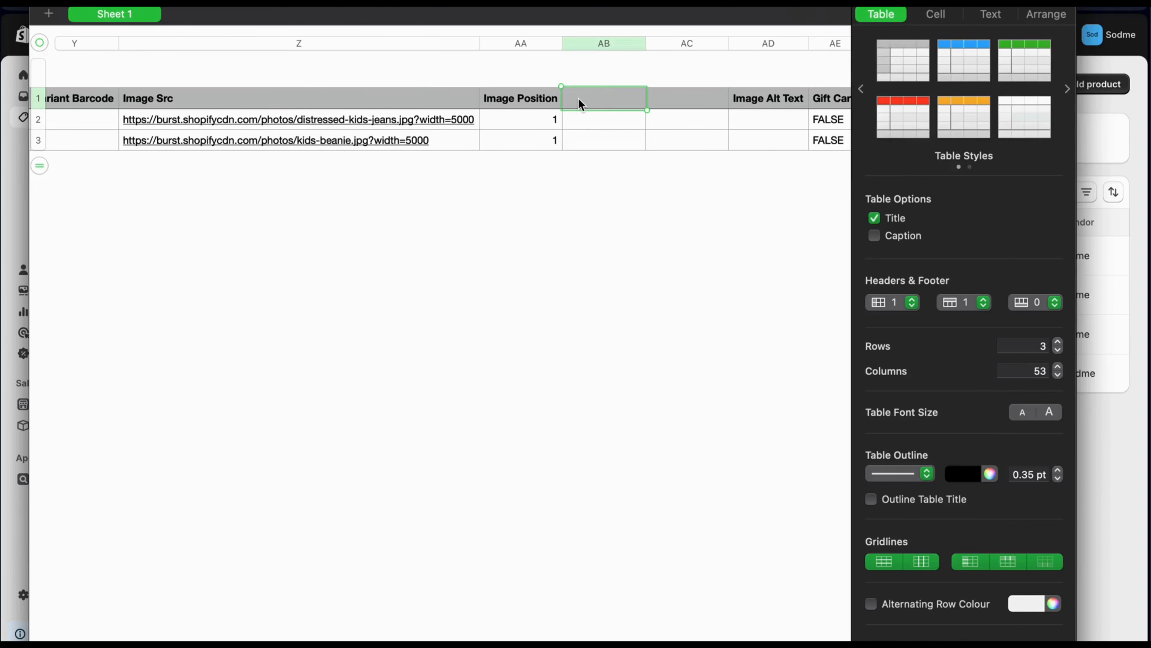
{"action": "key", "text": "super+v"}
{"action": "double_click", "coordinate": [532, 99]}
{"action": "key", "text": "super+a"}
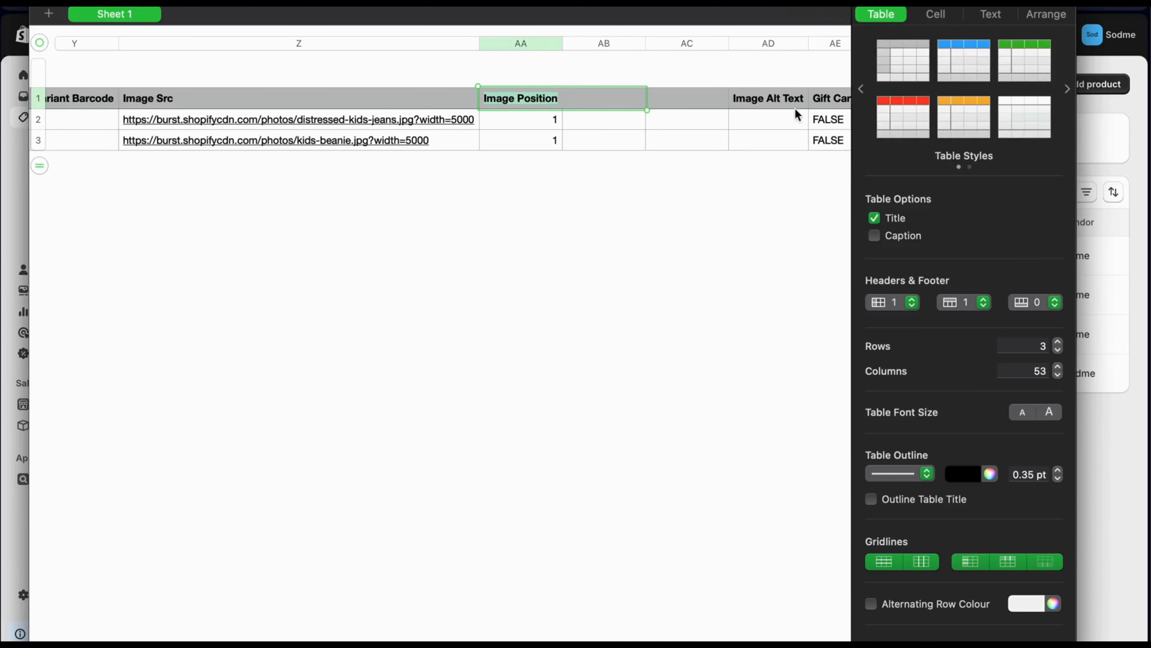
{"action": "left_click", "coordinate": [668, 97]}
{"action": "left_click", "coordinate": [667, 95]}
{"action": "key", "text": "super+v"}
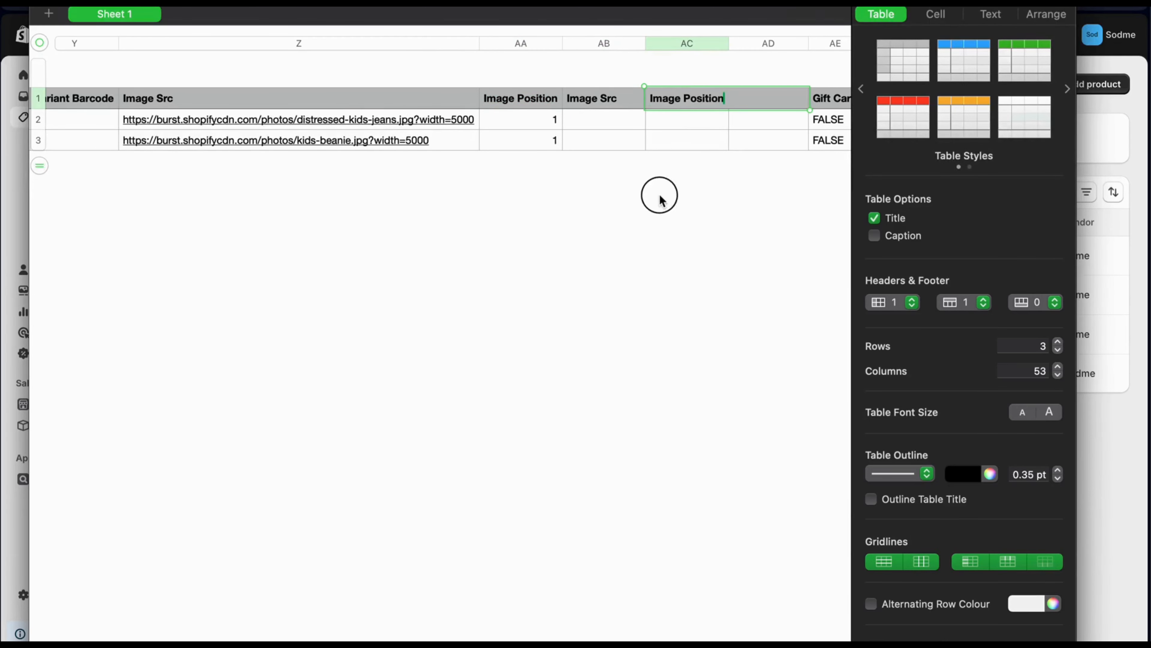
{"action": "left_click", "coordinate": [658, 193]}
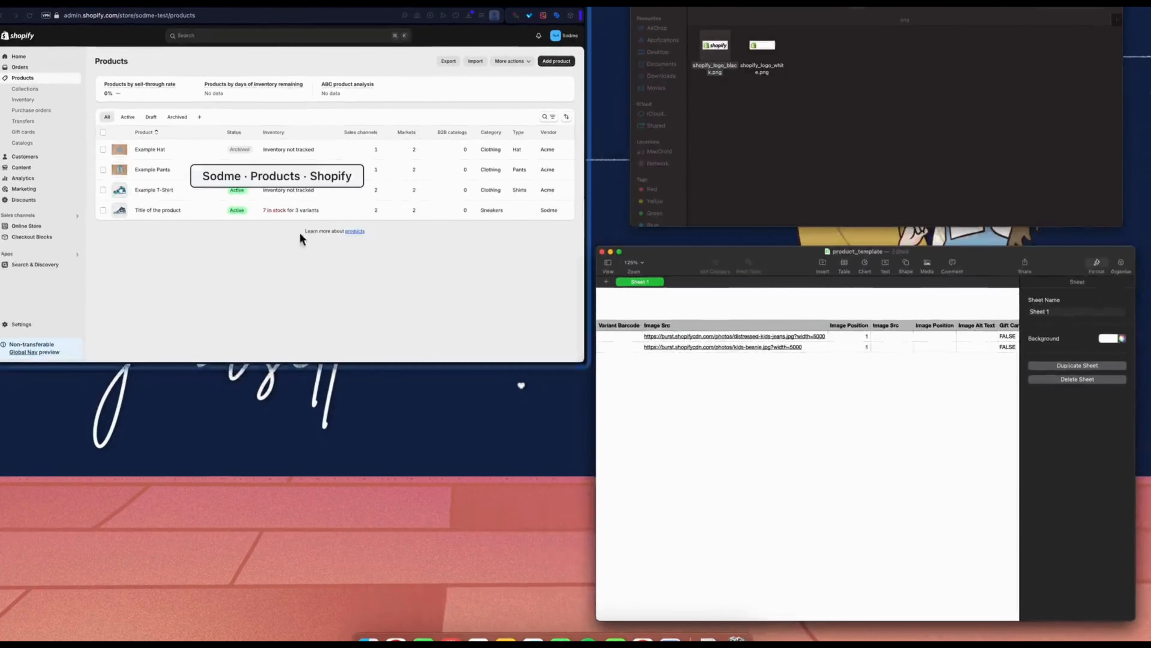
Switch to Shopify, open the store's content files, and copy the link of PNG image file 2.
{"action": "left_click", "coordinate": [299, 232]}
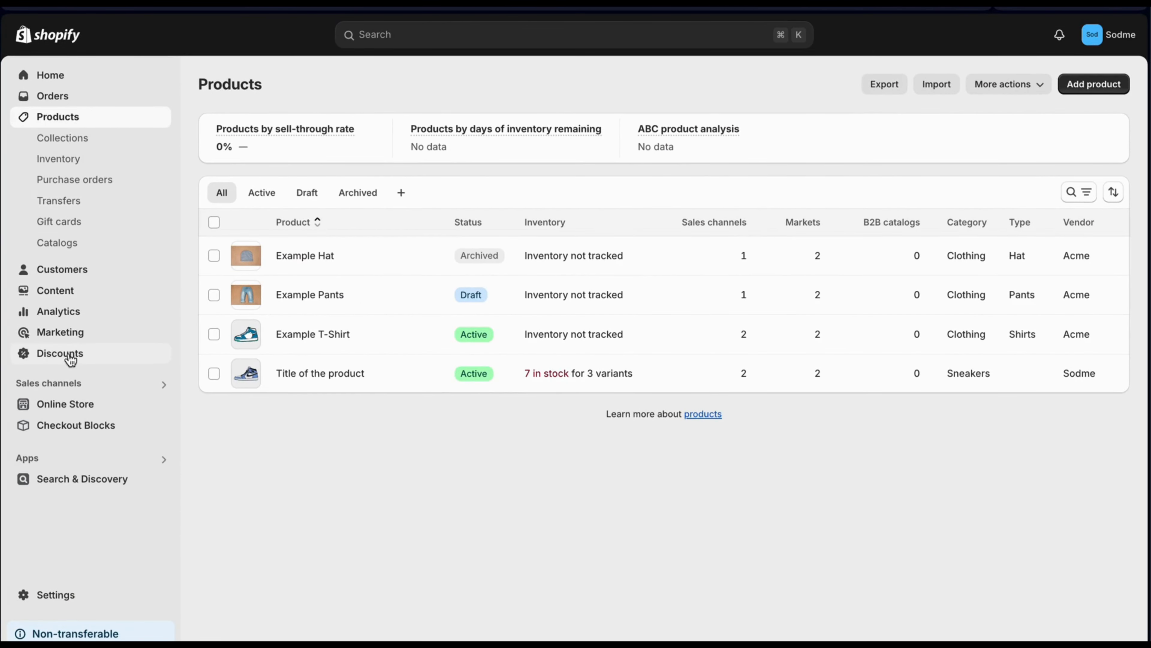
{"action": "left_click", "coordinate": [68, 404]}
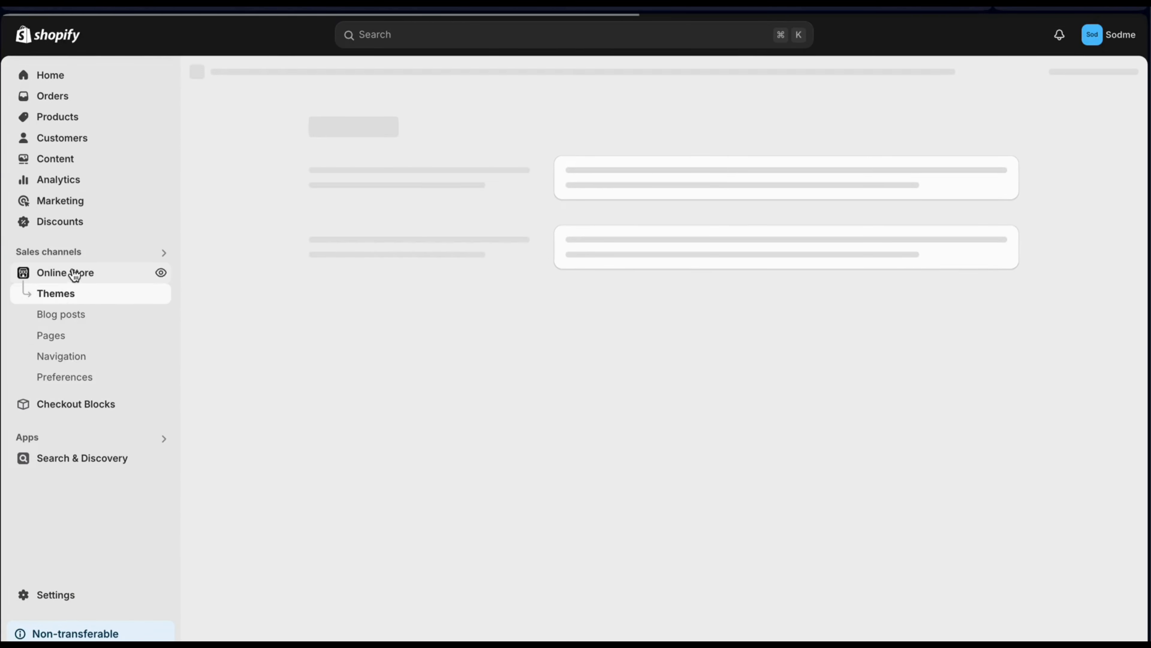
{"action": "left_click", "coordinate": [67, 158]}
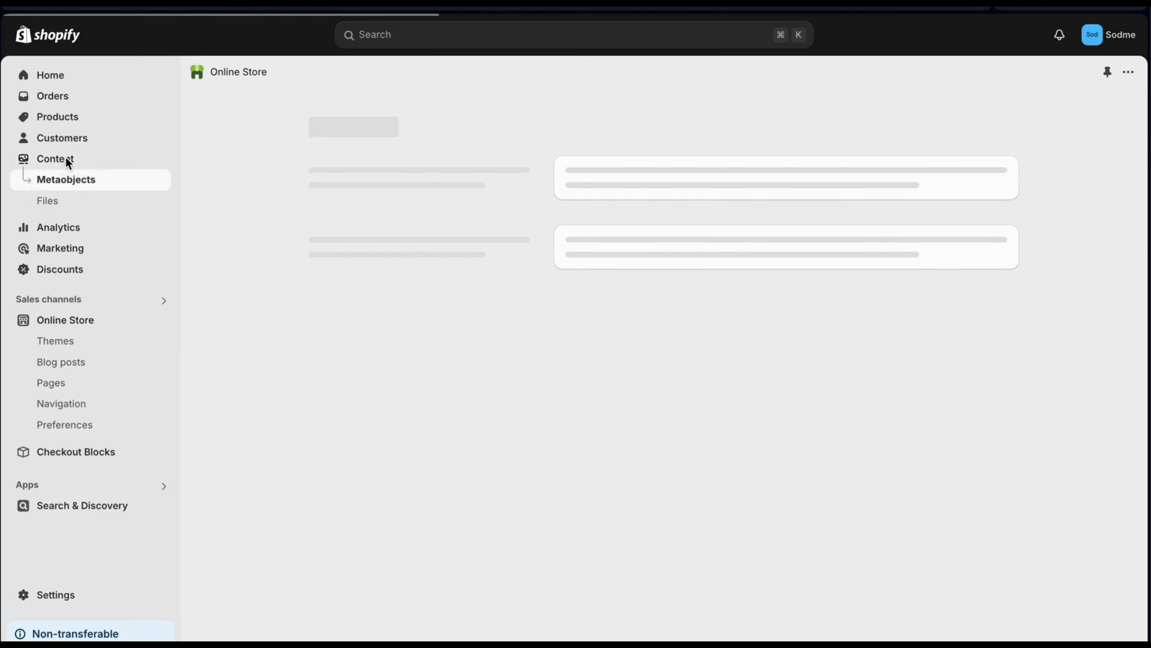
{"action": "left_click", "coordinate": [62, 197]}
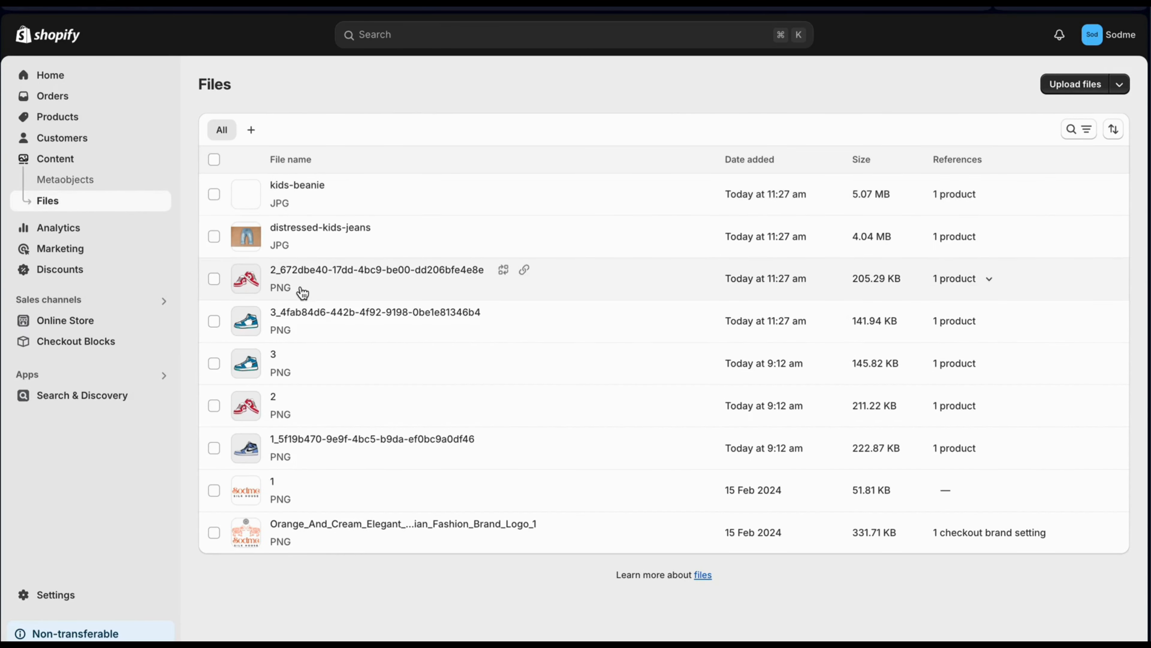
{"action": "left_click", "coordinate": [316, 397]}
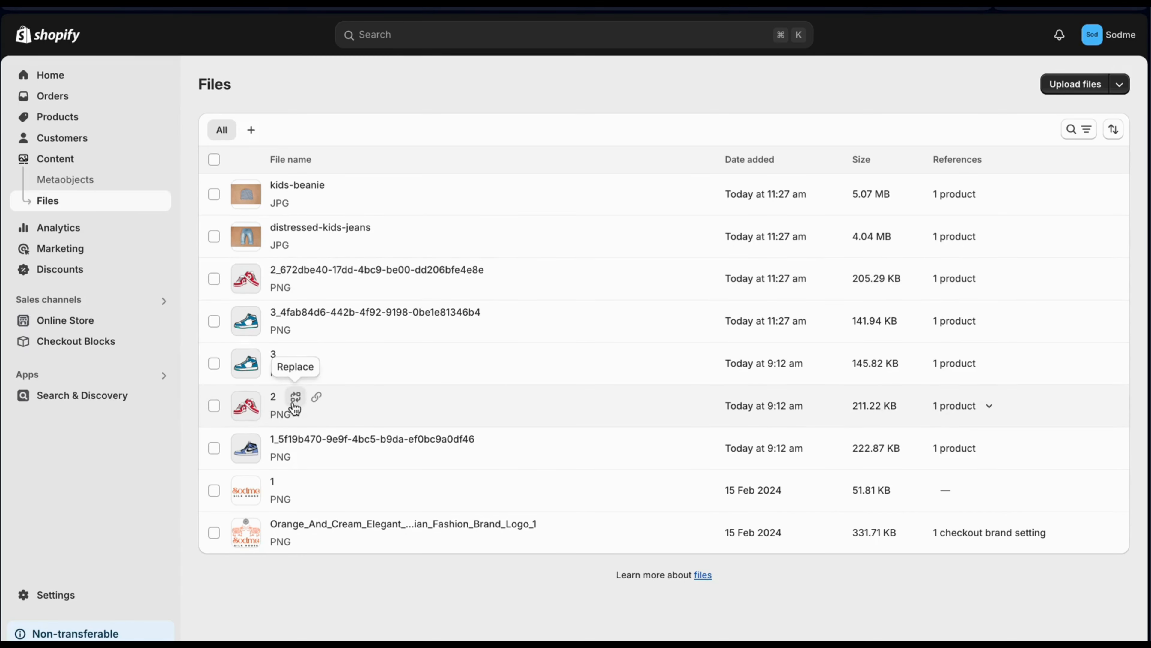
{"action": "left_click", "coordinate": [318, 401]}
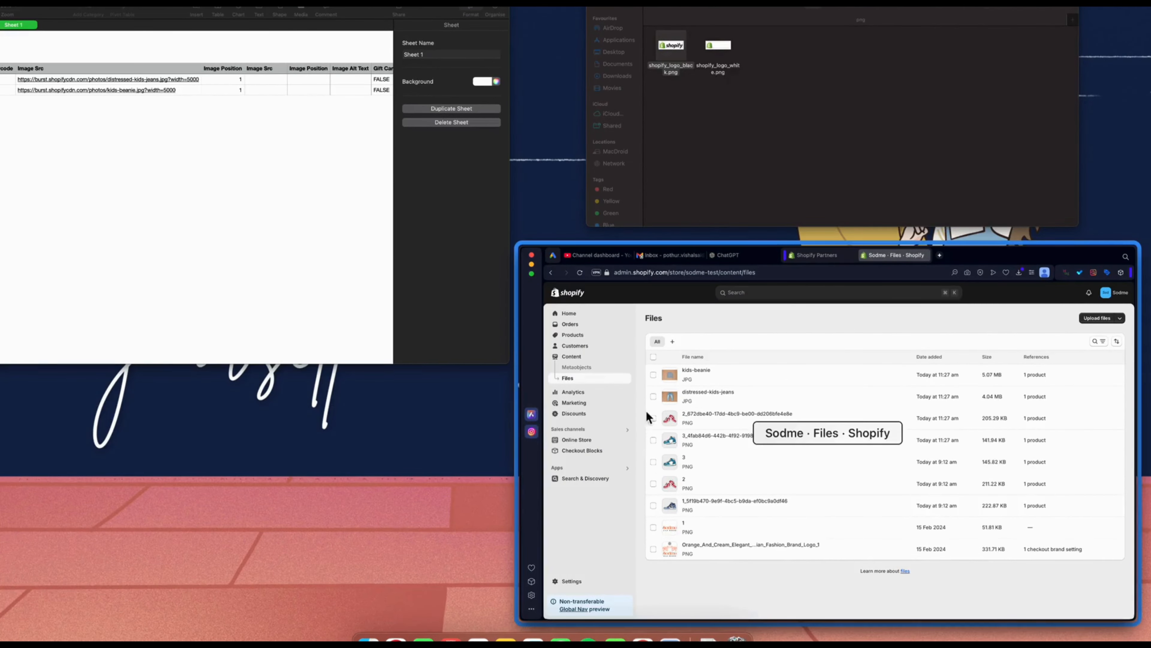
Switch back to the Numbers spreadsheet and paste the copied image link under the second Image Src in the pants row.
{"action": "left_click", "coordinate": [339, 244]}
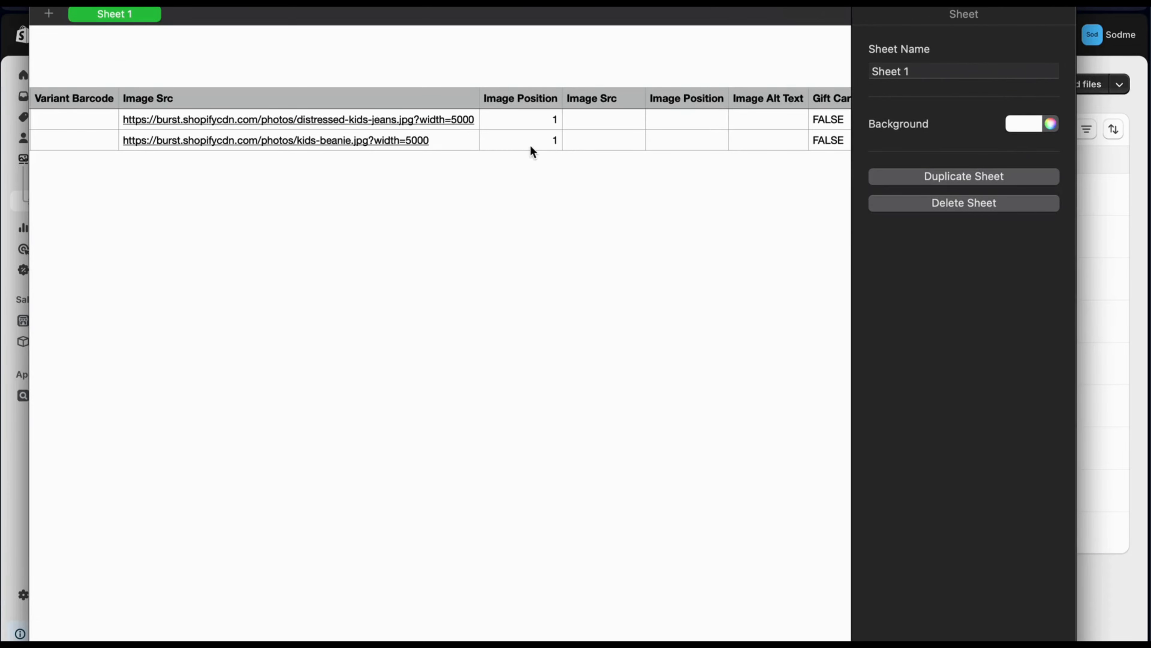
{"action": "left_click", "coordinate": [602, 110]}
{"action": "key", "text": "super+v"}
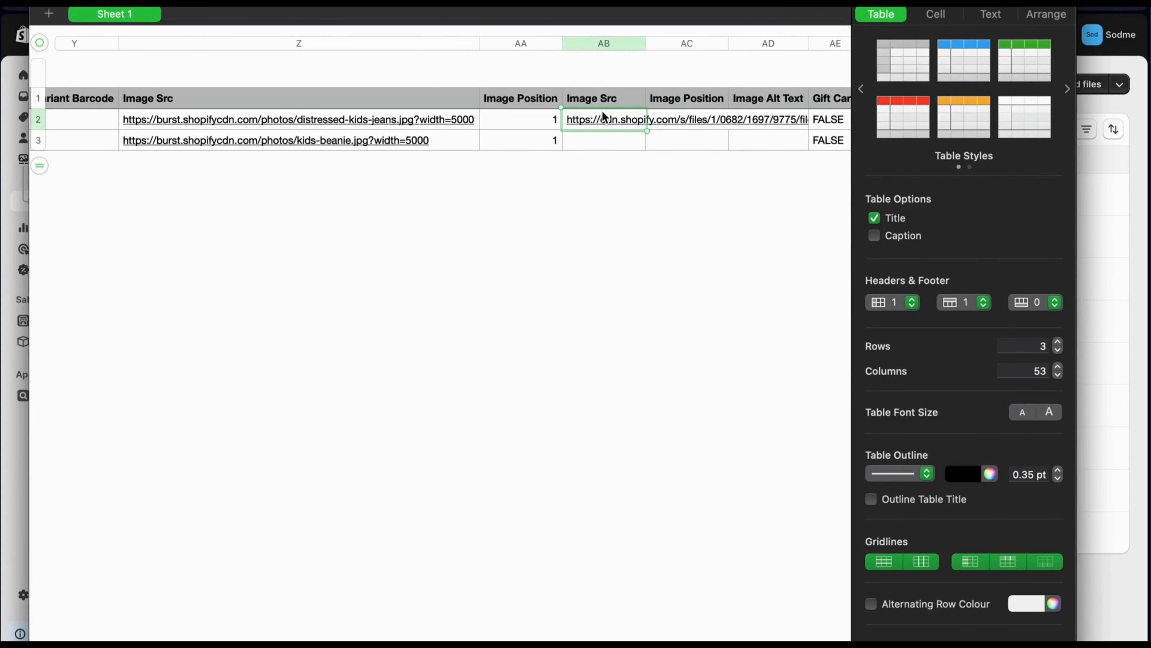
{"action": "left_click", "coordinate": [665, 211]}
Widen the second Image Src column to show the full link, and set the pants row's second Image Position to 2.
{"action": "left_click", "coordinate": [681, 102]}
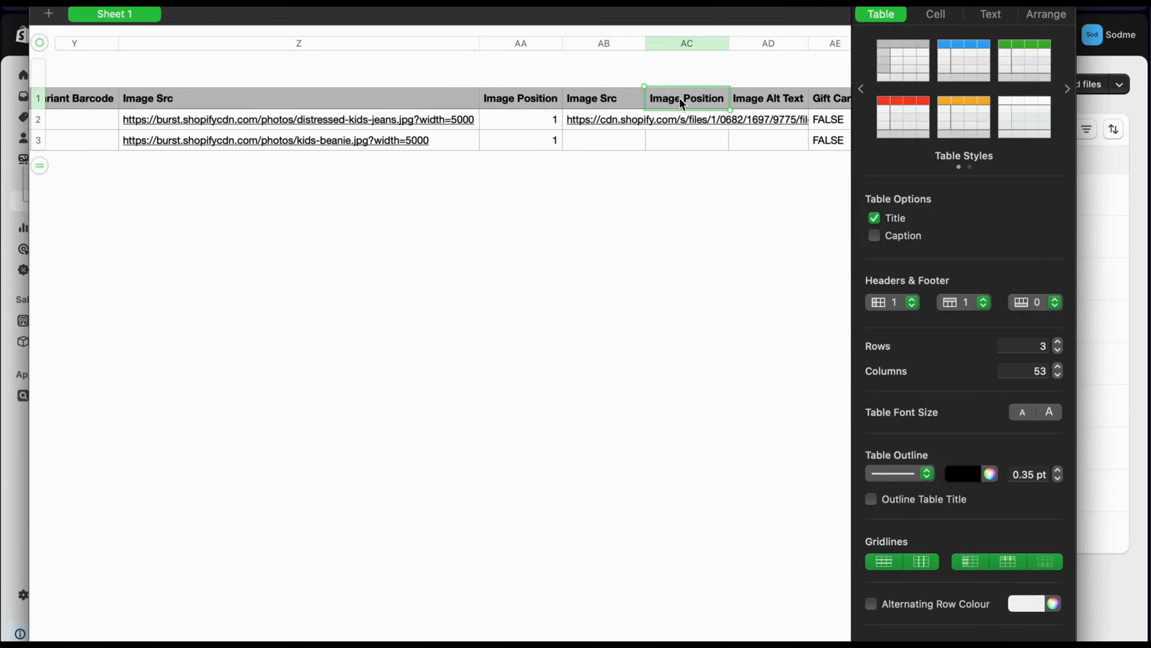
{"action": "left_click_drag", "start_coordinate": [646, 43], "coordinate": [367, 84]}
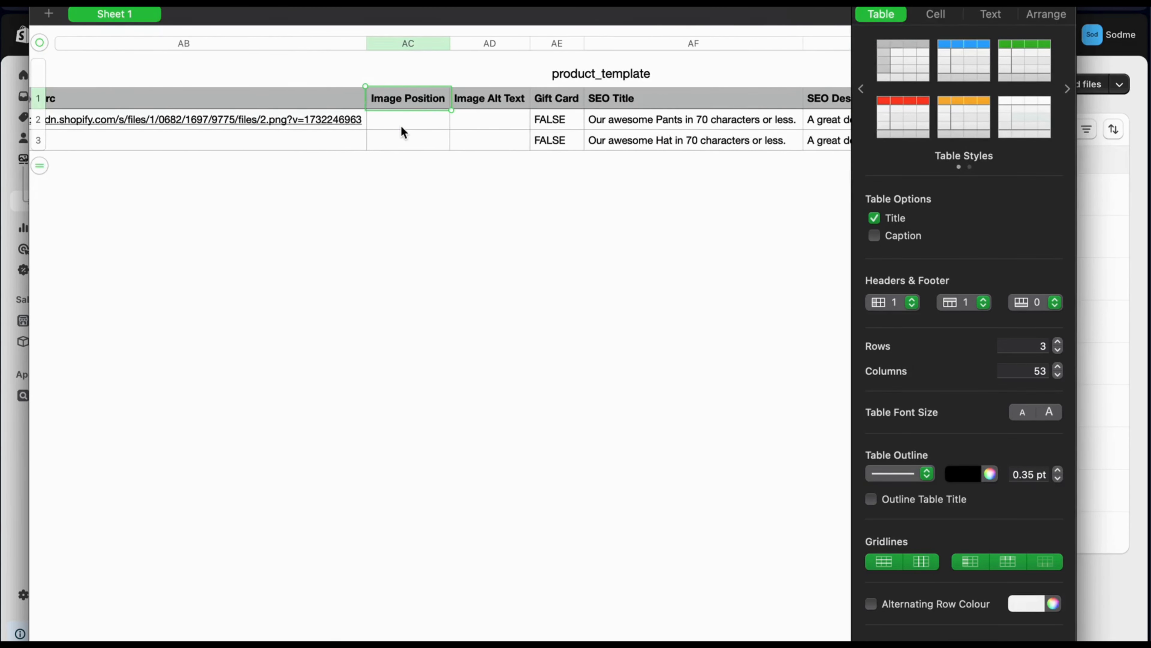
{"action": "left_click", "coordinate": [401, 132]}
{"action": "left_click", "coordinate": [428, 216]}
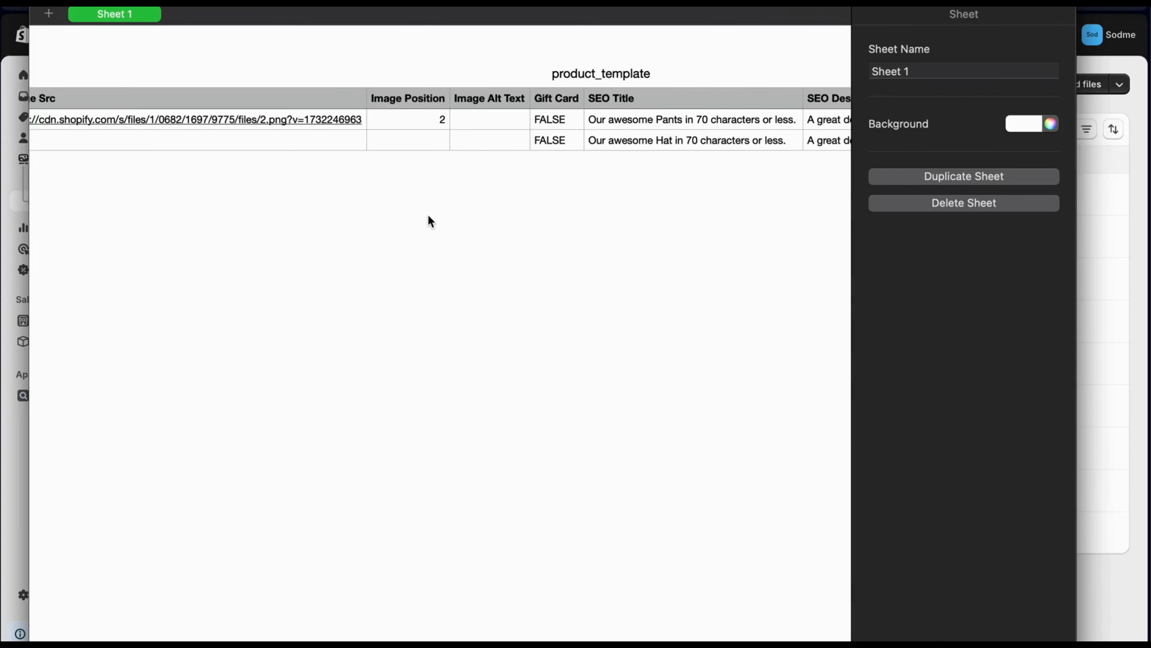
Try to insert one column after the second Image Src column, and undo the insertion.
{"action": "scroll", "coordinate": [429, 221], "scroll_direction": "left", "scroll_amount": 6}
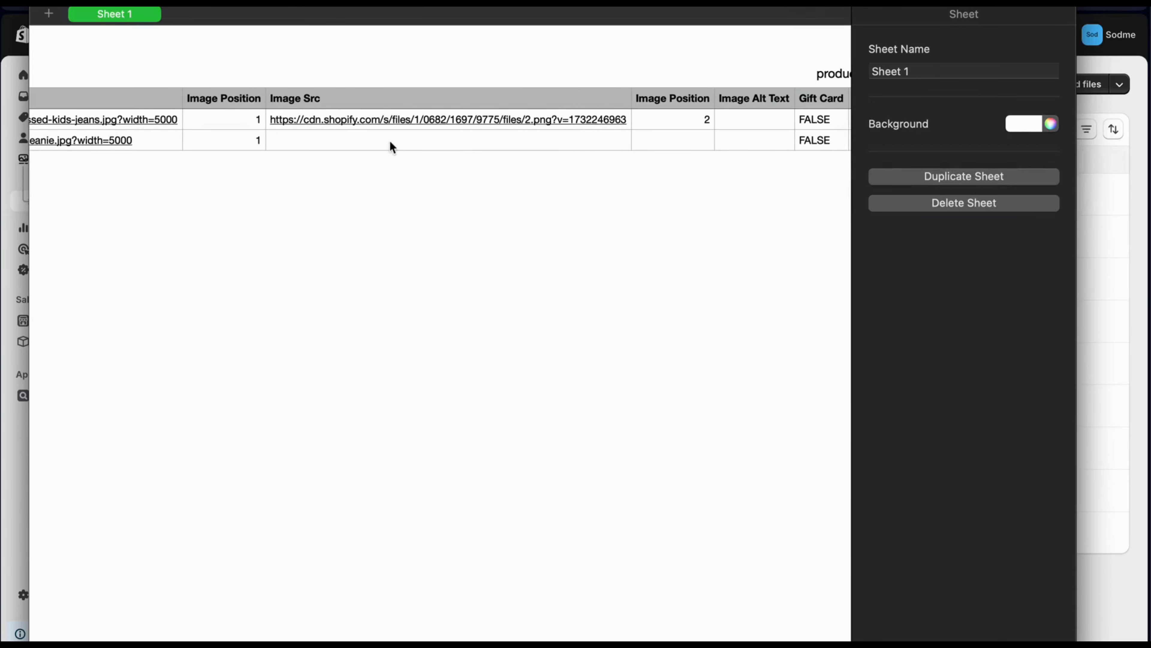
{"action": "left_click", "coordinate": [356, 98]}
{"action": "key", "text": "shift+Right"}
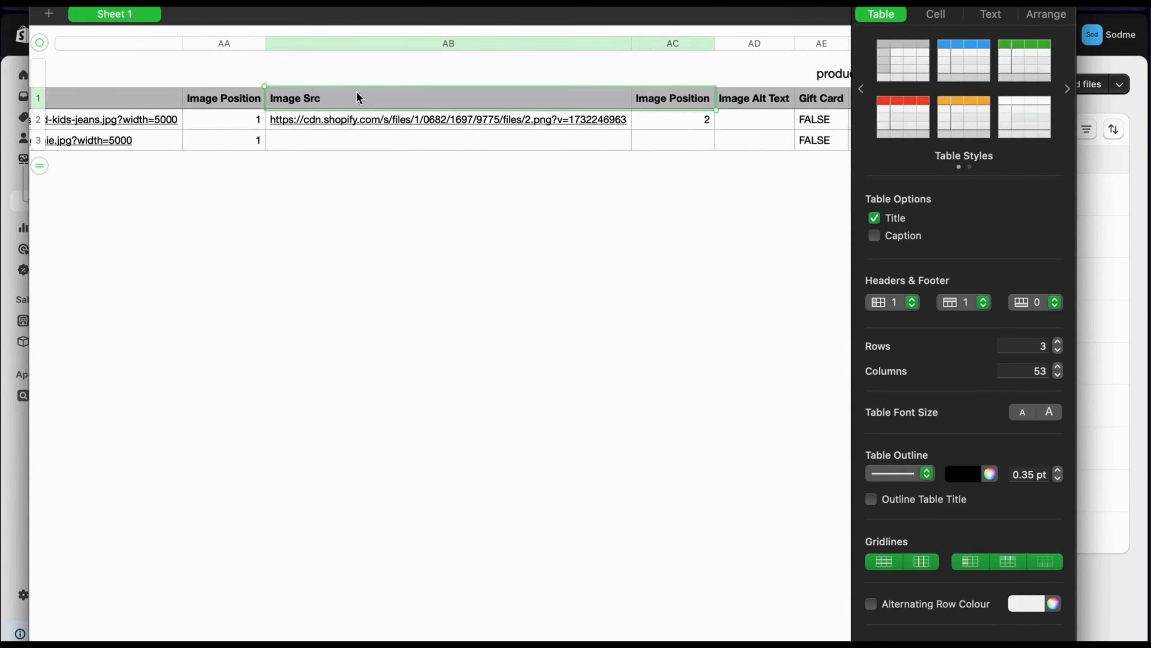
{"action": "right_click", "coordinate": [577, 44]}
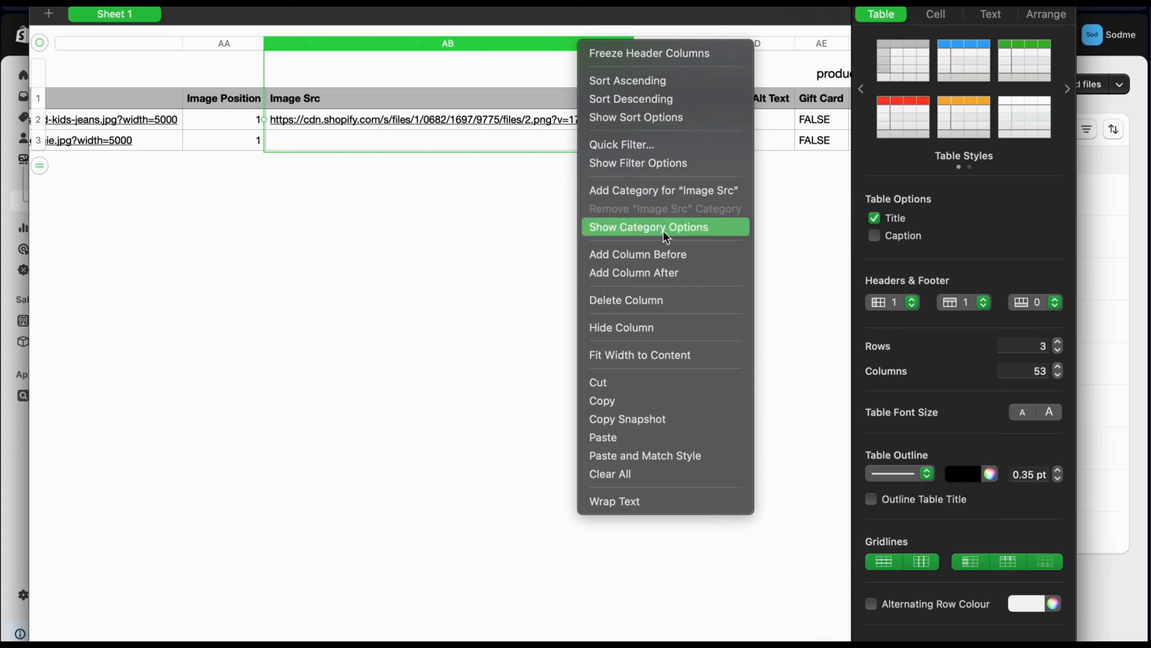
{"action": "left_click", "coordinate": [664, 268]}
{"action": "left_click", "coordinate": [644, 244]}
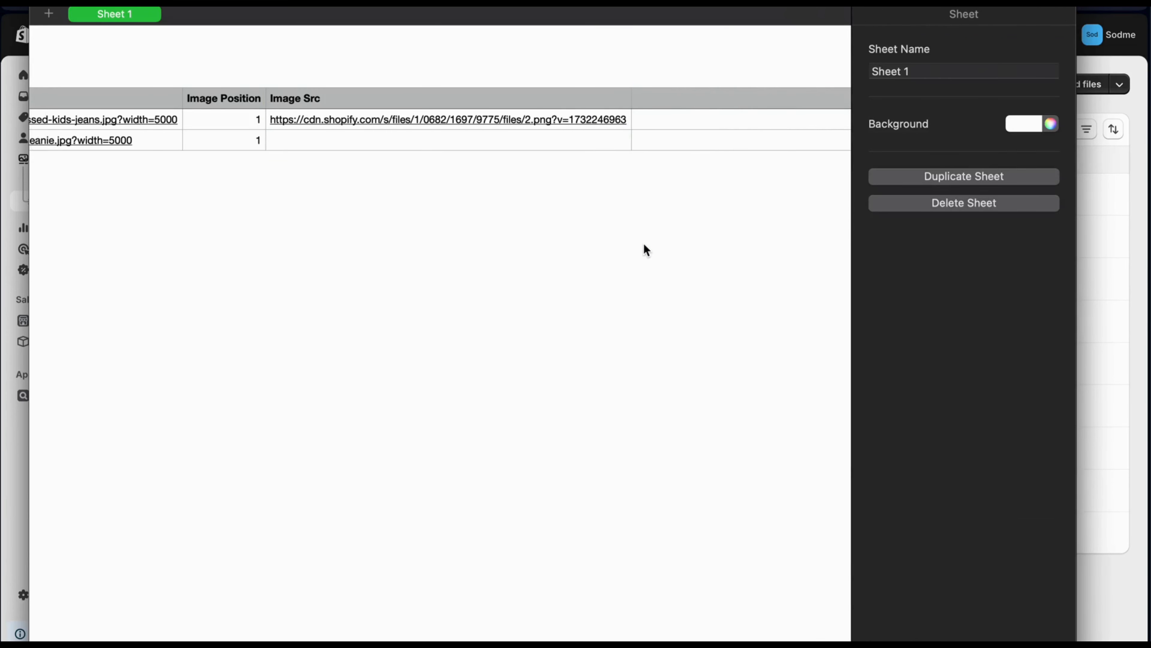
{"action": "left_click", "coordinate": [301, 99]}
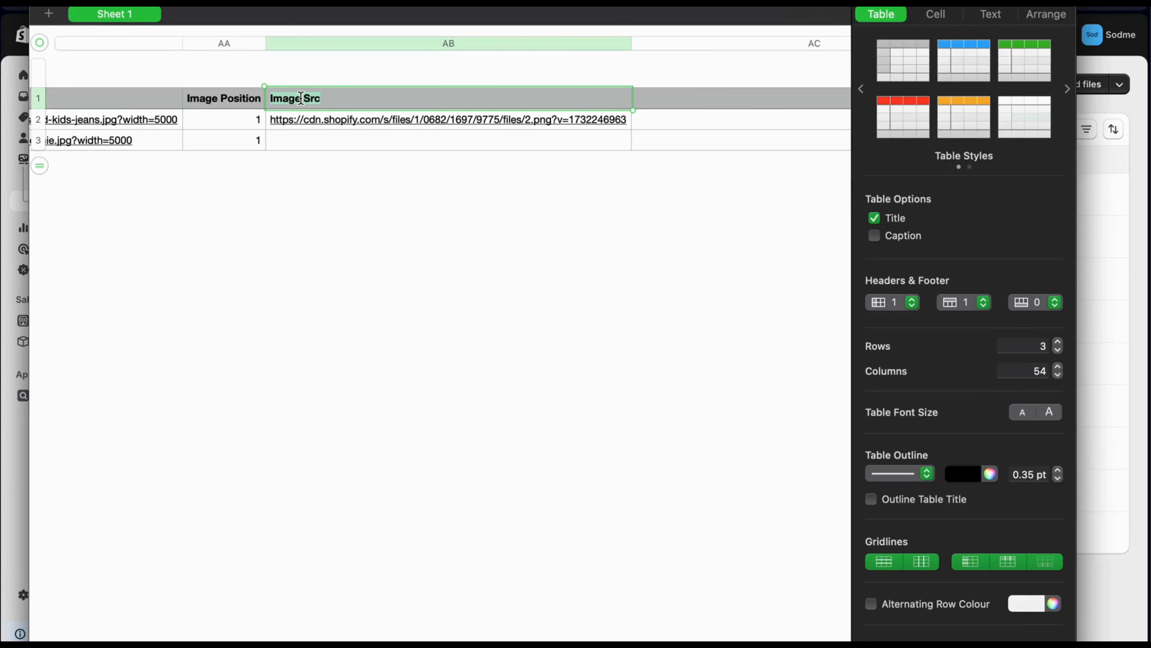
{"action": "scroll", "coordinate": [300, 98], "scroll_direction": "right", "scroll_amount": 10}
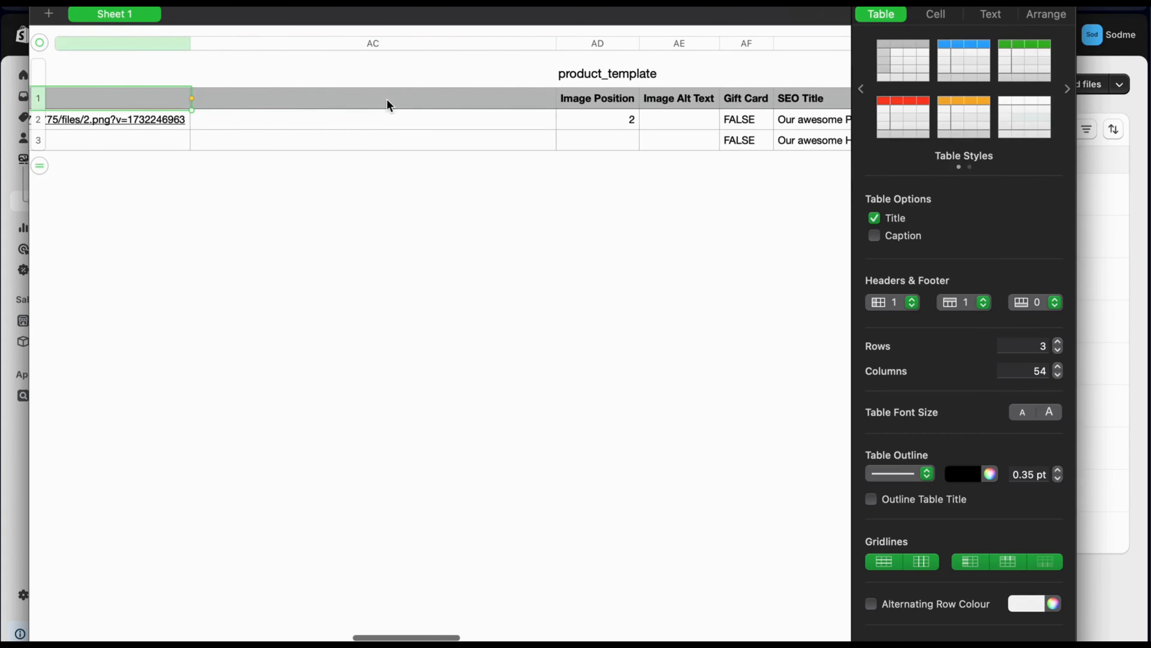
{"action": "key", "text": "super+z"}
Add two empty columns after the second Image Position column and select the first new header cell.
{"action": "left_click", "coordinate": [471, 97]}
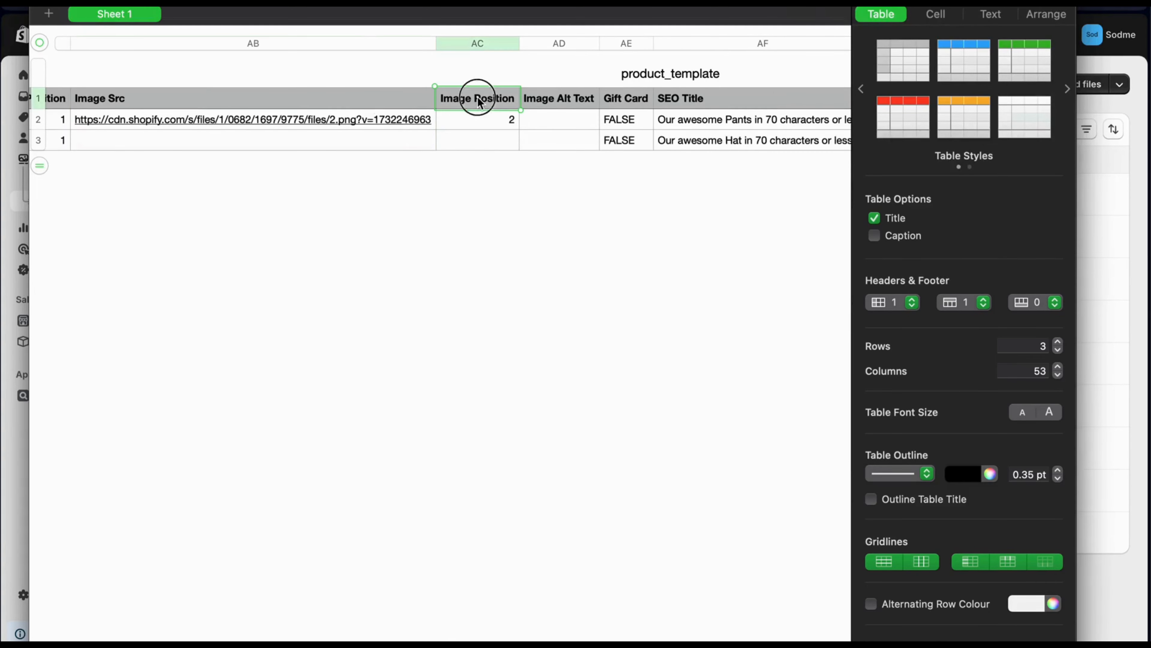
{"action": "left_click", "coordinate": [405, 43]}
{"action": "left_click", "coordinate": [485, 42], "text": "shift"}
{"action": "right_click", "coordinate": [485, 42]}
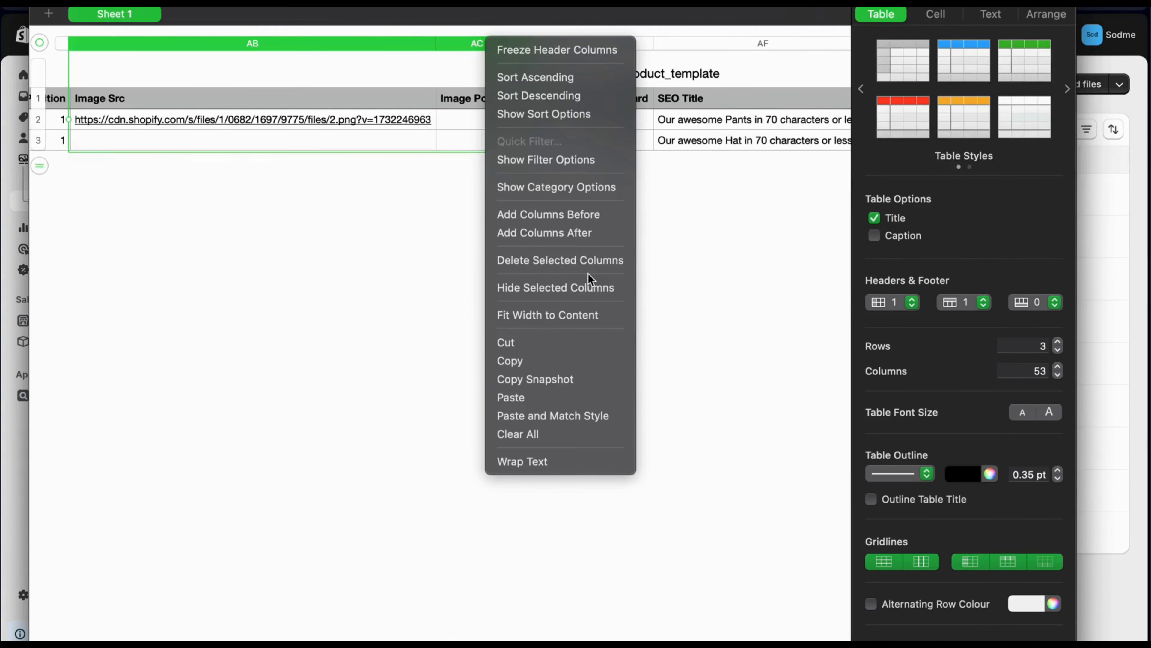
{"action": "left_click", "coordinate": [575, 232]}
{"action": "left_click", "coordinate": [535, 205]}
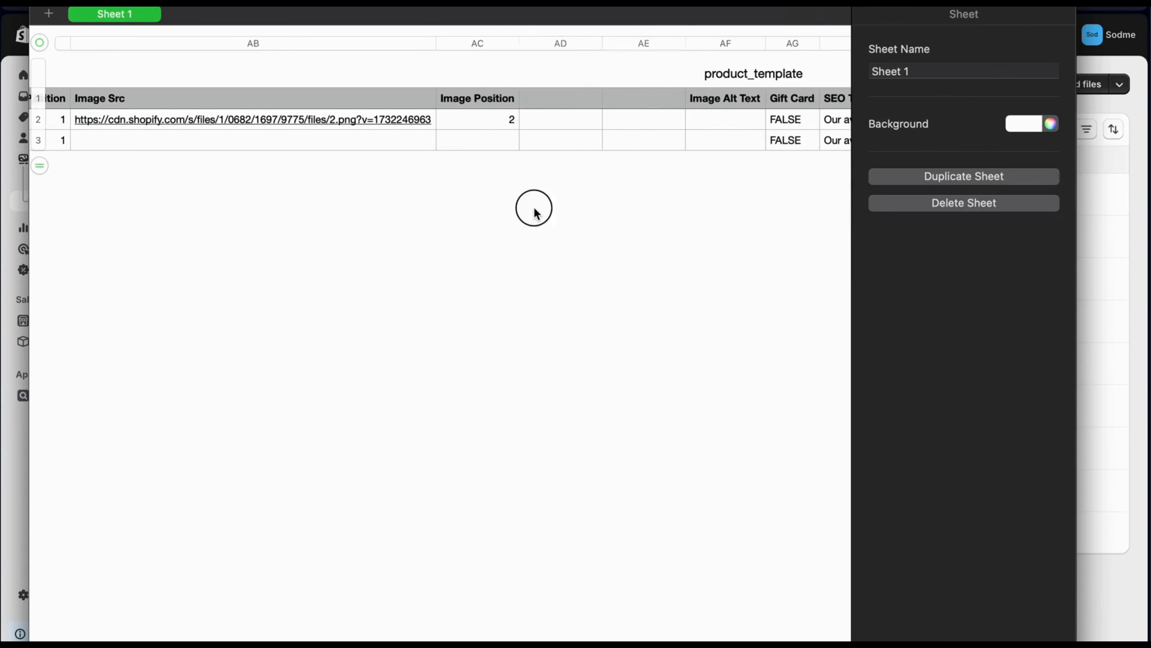
{"action": "left_click", "coordinate": [552, 100]}
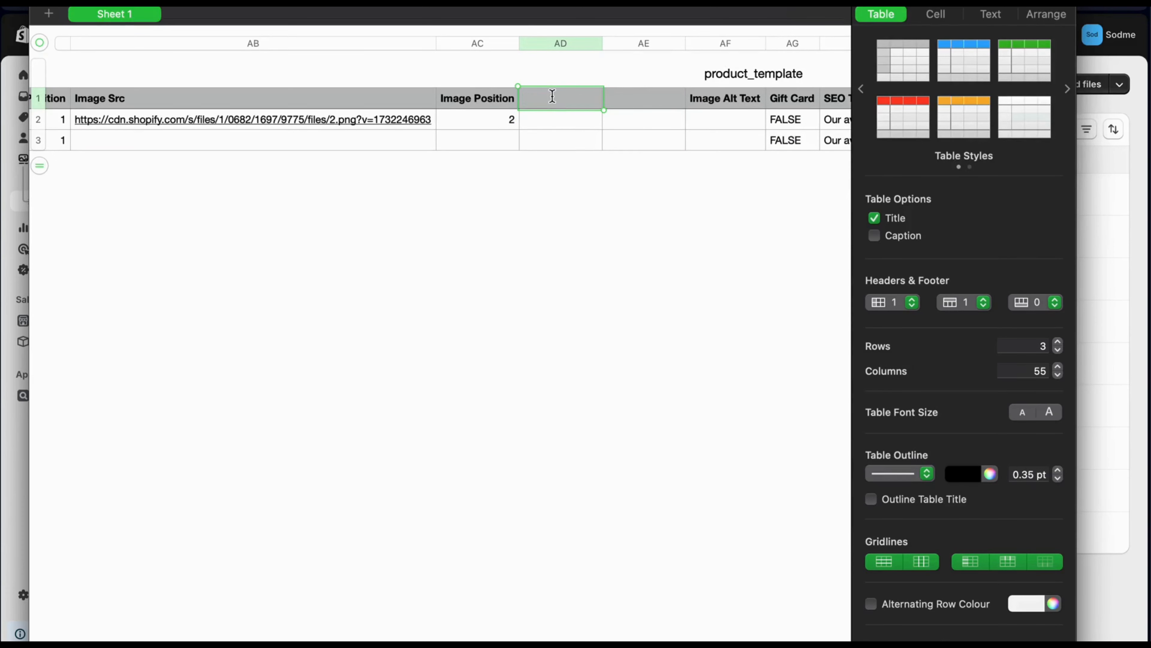
Copy the existing image headers to label the two new columns Image Src and Image Position.
{"action": "key", "text": "super+v"}
{"action": "double_click", "coordinate": [472, 99]}
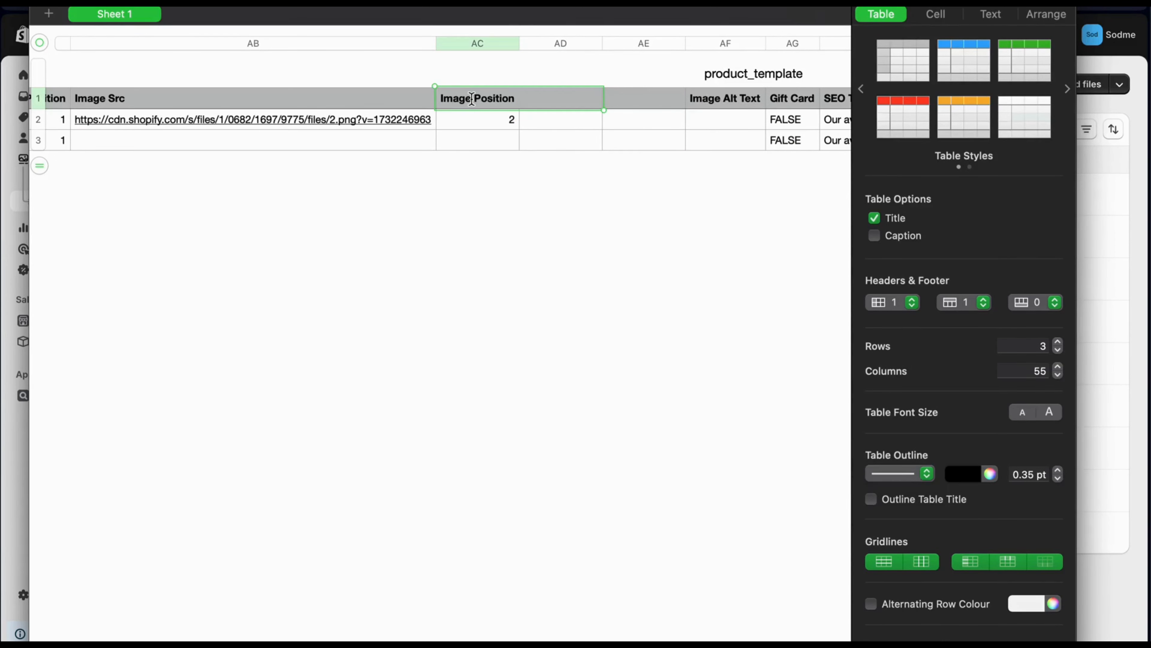
{"action": "key", "text": "super+a"}
{"action": "left_click", "coordinate": [648, 98]}
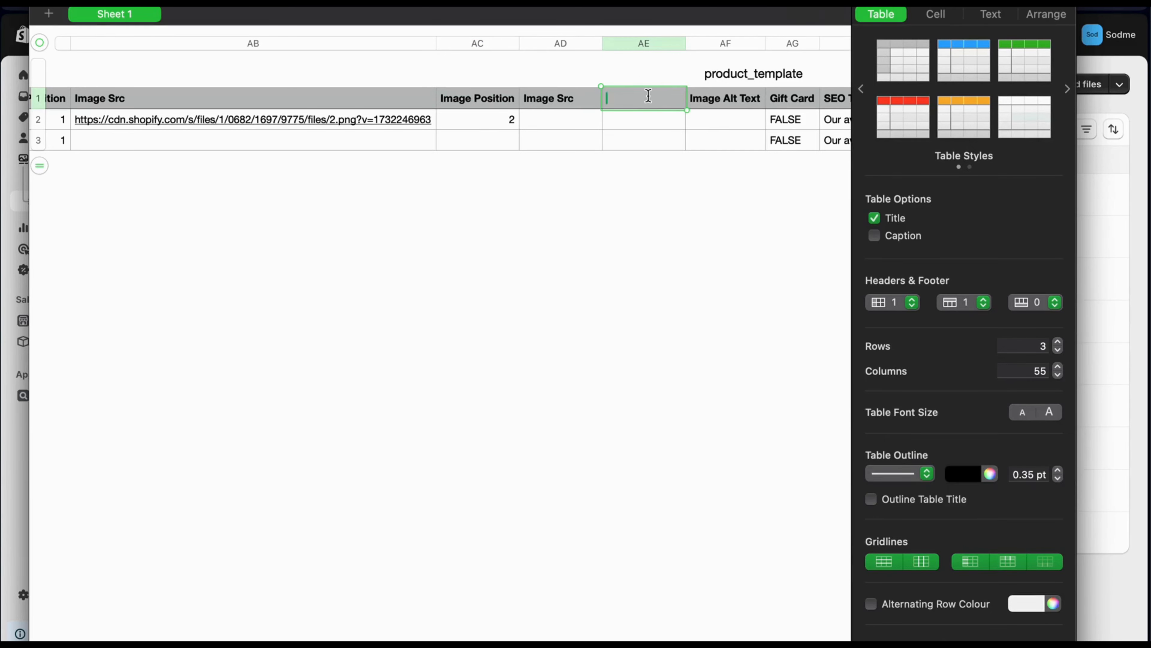
{"action": "key", "text": "super+v"}
{"action": "left_click", "coordinate": [600, 171]}
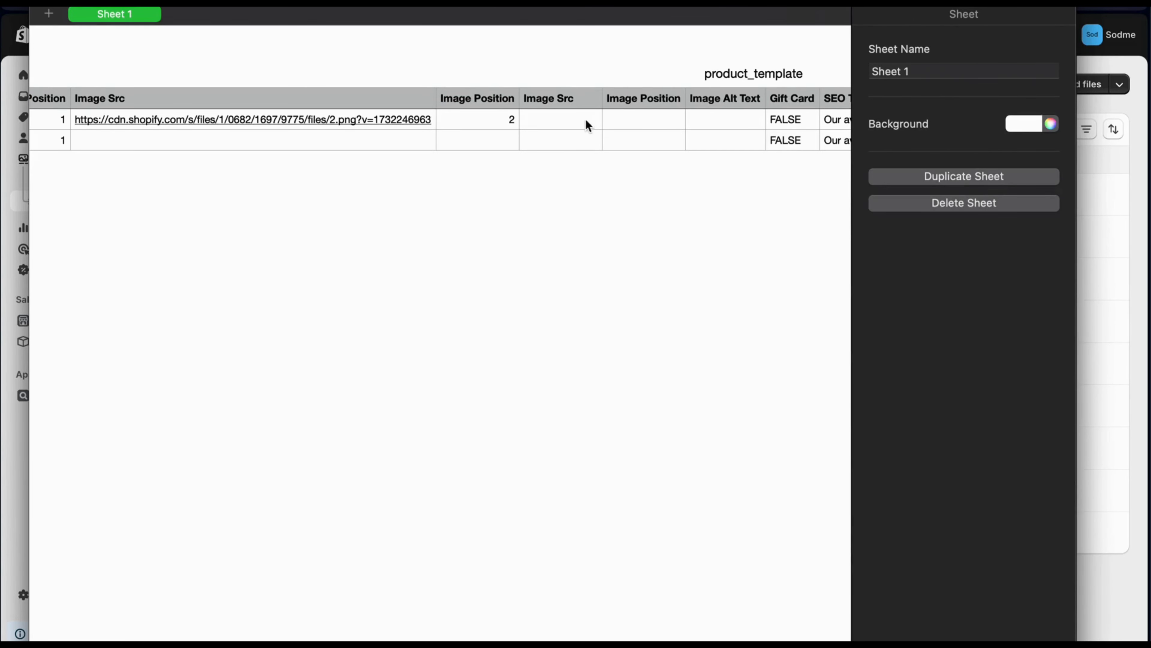
Set the pants row's third Image Position to 3.
{"action": "left_click", "coordinate": [669, 121]}
{"action": "type", "text": "3"}
{"action": "left_click", "coordinate": [628, 194]}
Switch to the Shopify Files page and copy the link of the distressed-kids-jeans image.
{"action": "key", "text": "ctrl+Up"}
{"action": "left_click", "coordinate": [261, 223]}
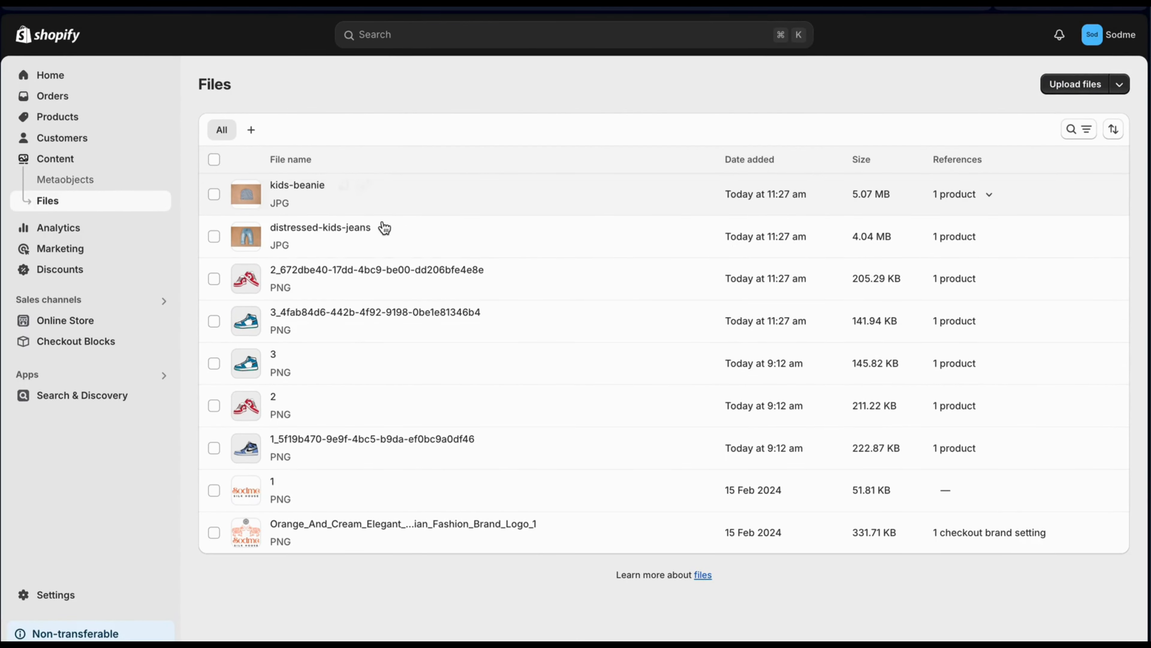
{"action": "left_click", "coordinate": [411, 230]}
Switch back to the Numbers spreadsheet and paste the copied image link under the third Image Src in the pants row.
{"action": "key", "text": "ctrl+Up"}
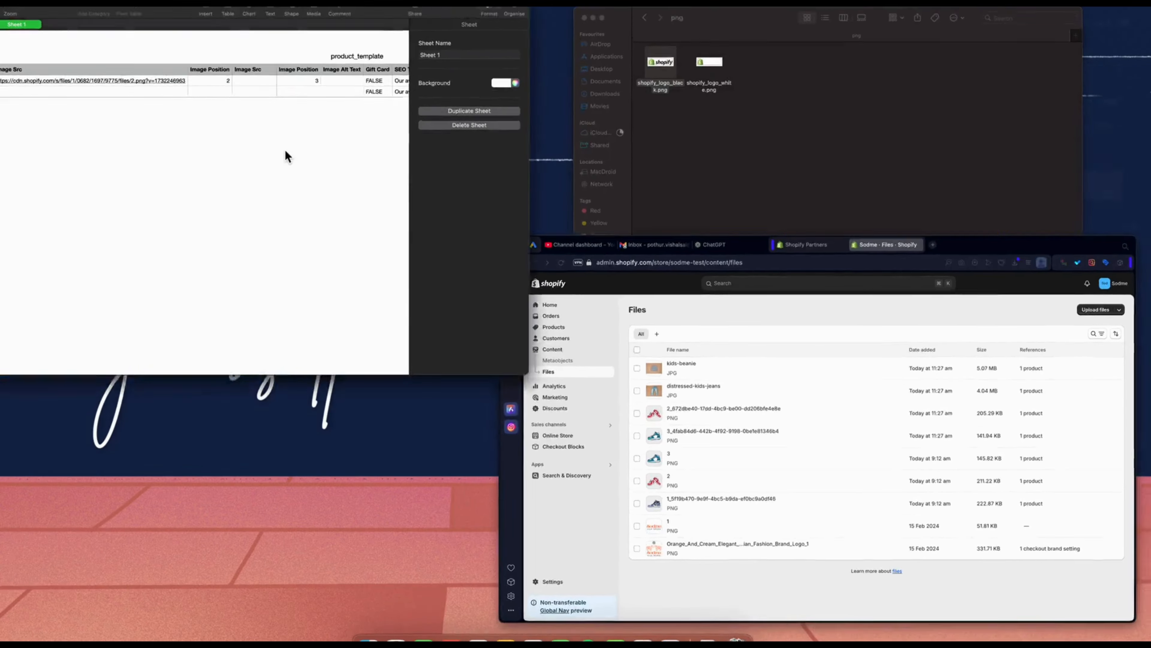
{"action": "left_click", "coordinate": [285, 149]}
{"action": "left_click", "coordinate": [578, 127]}
{"action": "key", "text": "super+v"}
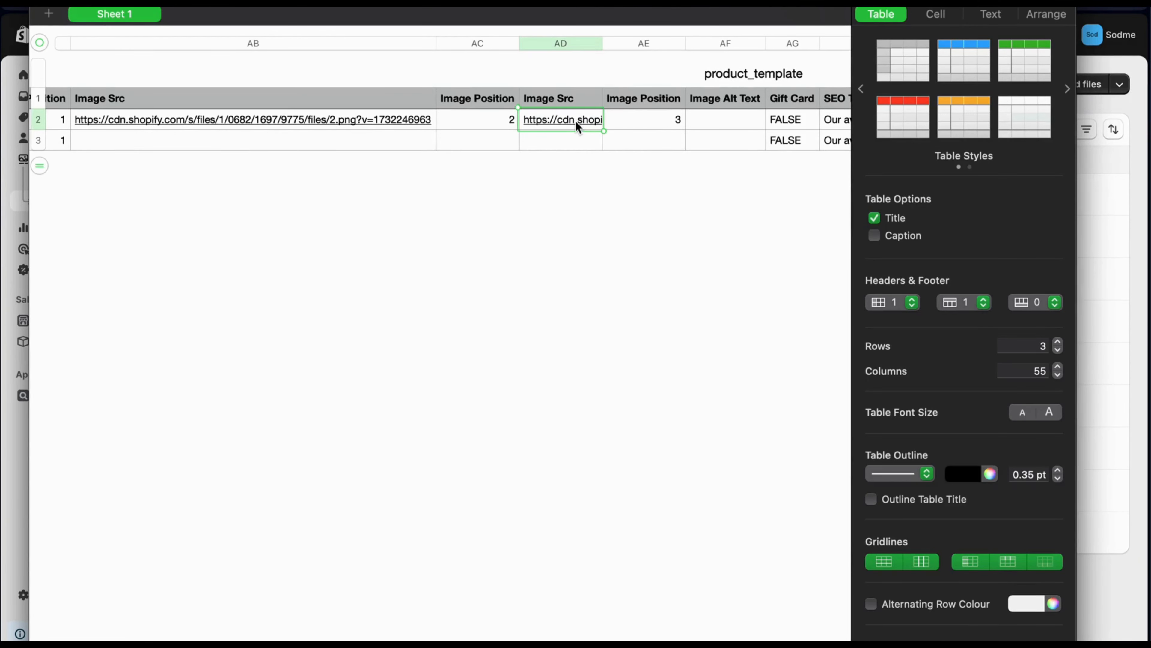
{"action": "left_click", "coordinate": [604, 262]}
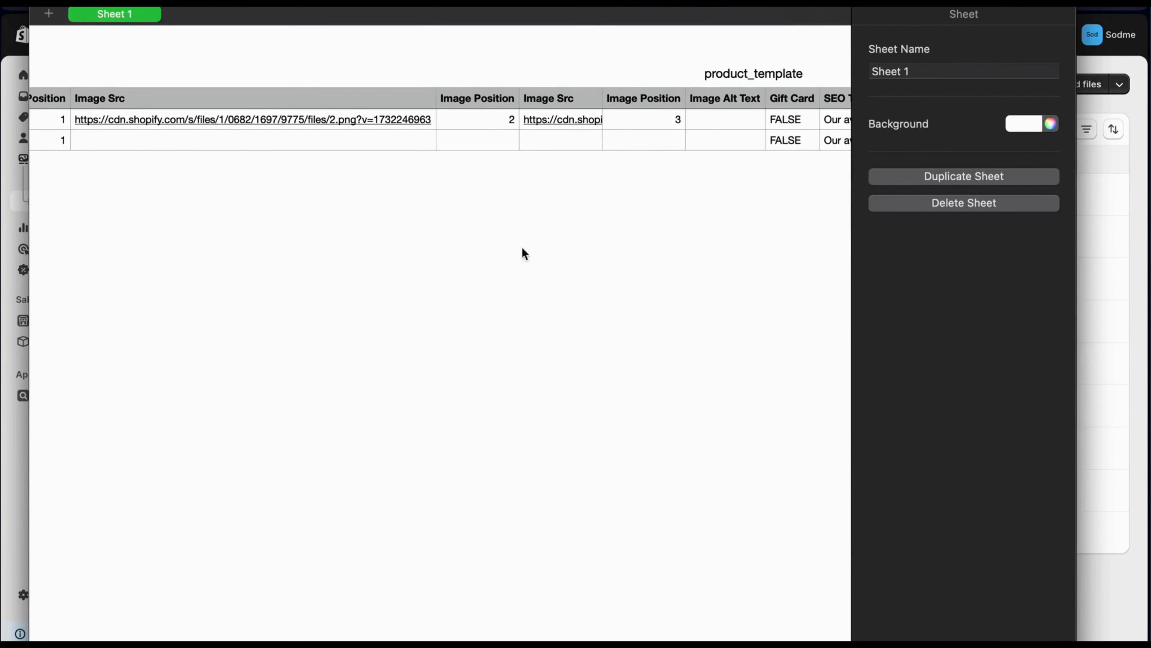
Change the title of the Example Pants product to Example Images.
{"action": "scroll", "coordinate": [480, 272], "scroll_direction": "left", "scroll_amount": 20}
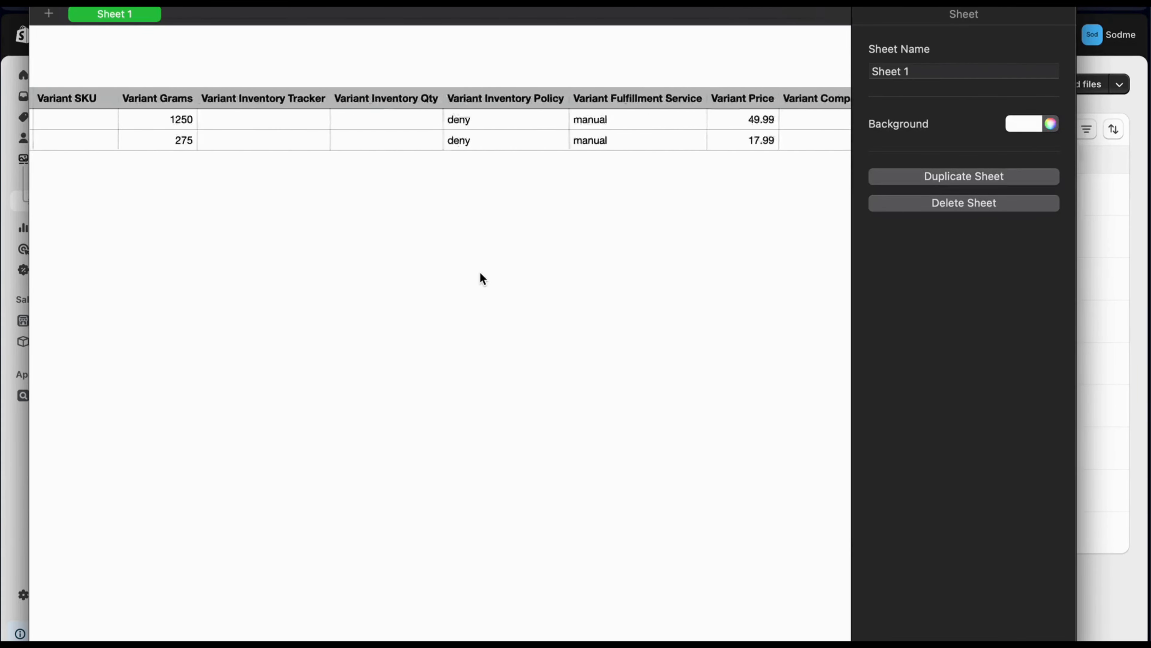
{"action": "scroll", "coordinate": [480, 279], "scroll_direction": "left", "scroll_amount": 5}
{"action": "left_click", "coordinate": [202, 120]}
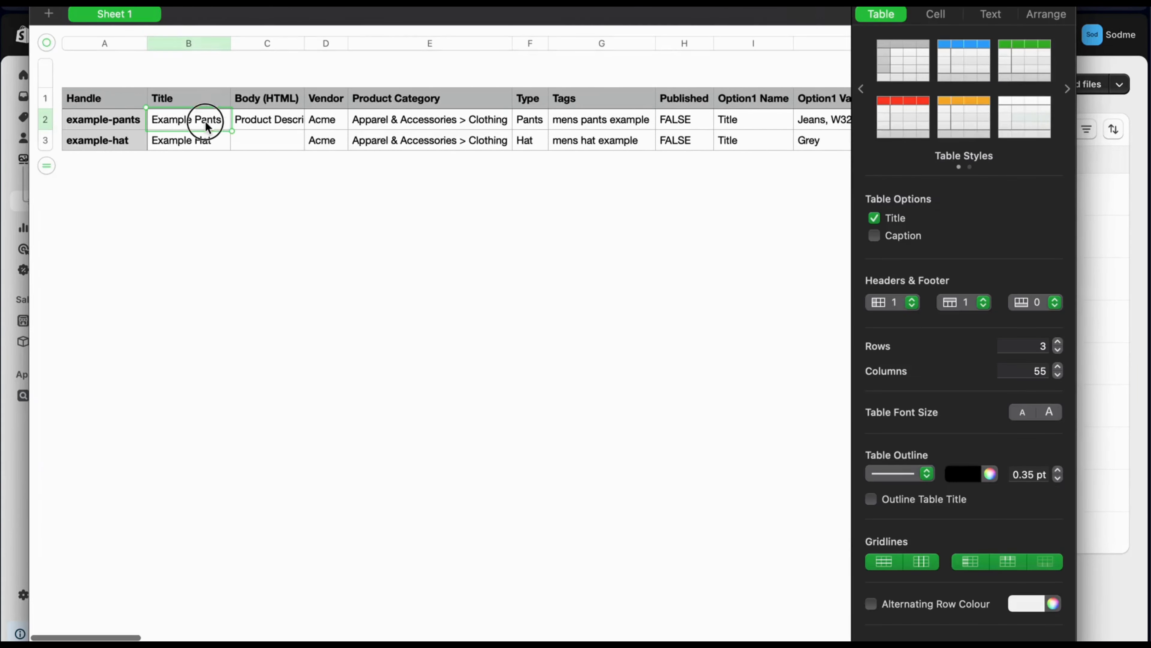
{"action": "left_click_drag", "start_coordinate": [226, 118], "coordinate": [195, 119]}
{"action": "type", "text": "va"}
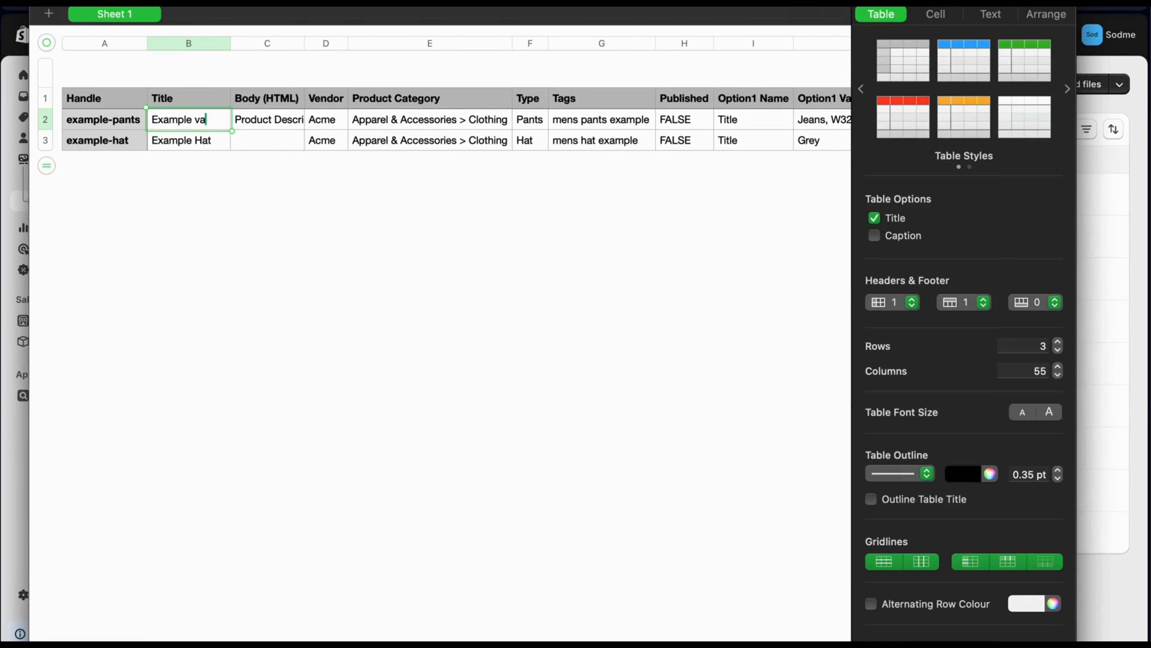
{"action": "key", "text": "BackSpace"}
{"action": "key", "text": "BackSpace"}
{"action": "type", "text": "Images"}
Change the first product's handle to example-Images.
{"action": "left_click", "coordinate": [115, 126]}
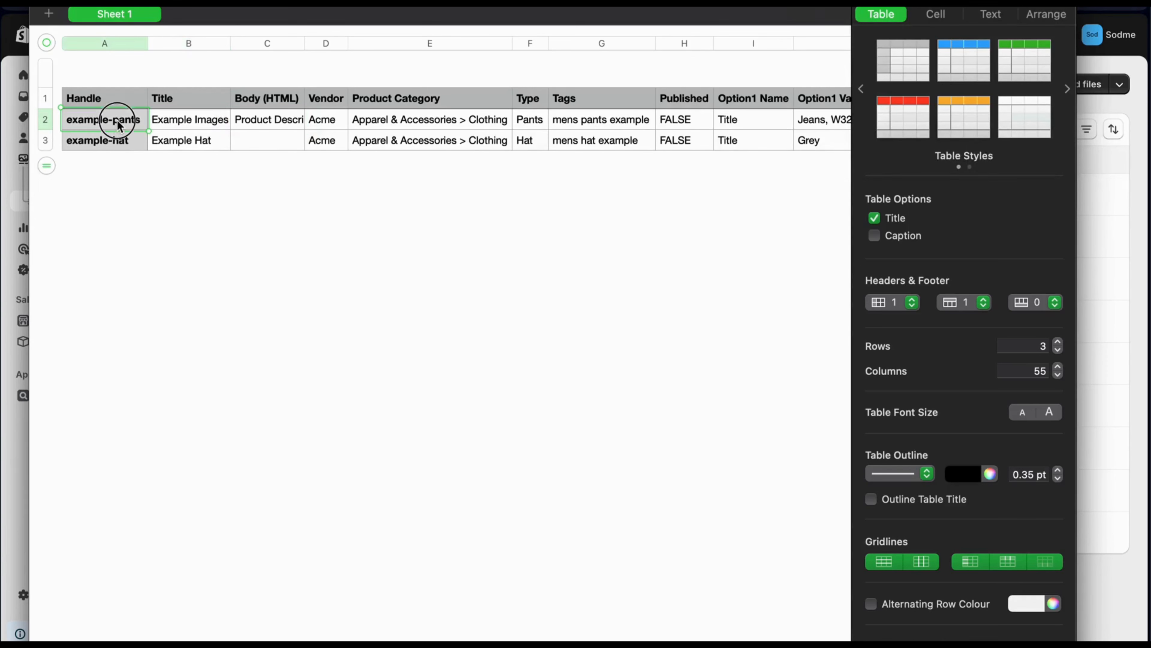
{"action": "double_click", "coordinate": [128, 120]}
{"action": "type", "text": "Images"}
{"action": "left_click", "coordinate": [173, 212]}
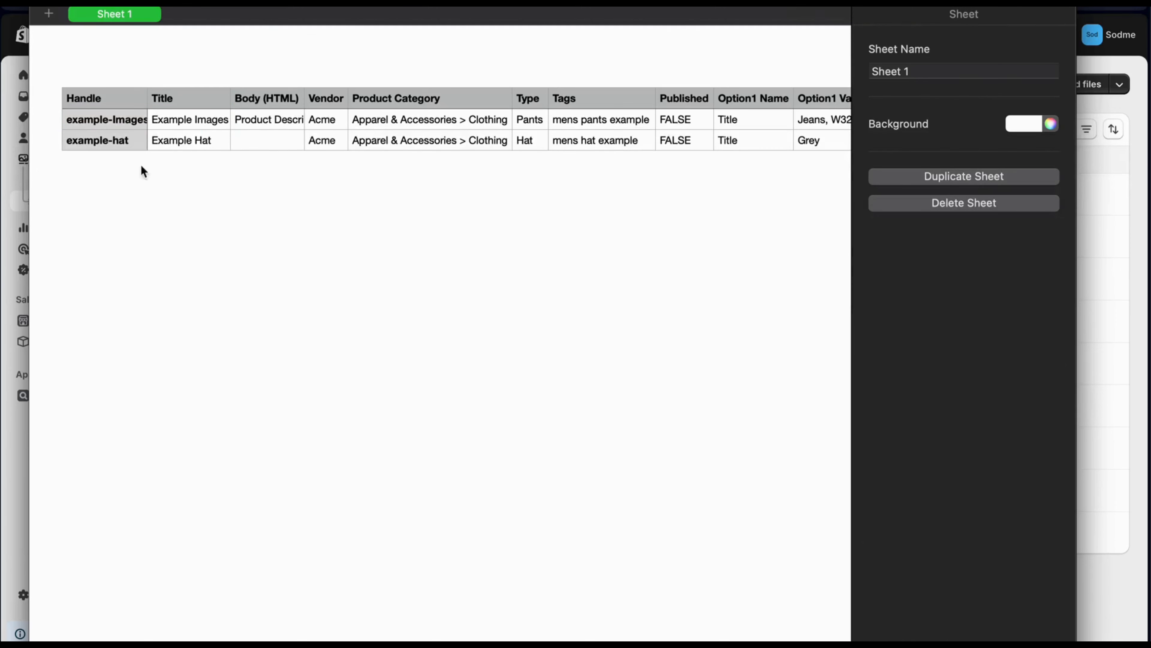
Replace the hat product's handle with Example-one-image.
{"action": "left_click", "coordinate": [130, 141]}
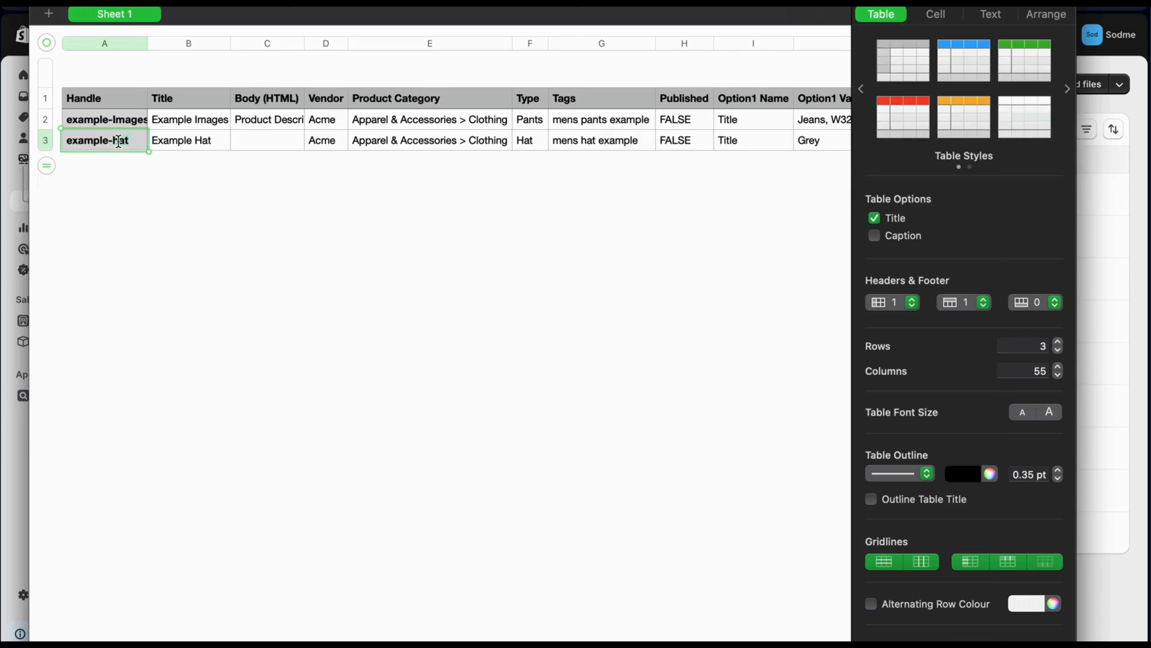
{"action": "type", "text": "Example-one "}
{"action": "type", "text": "image"}
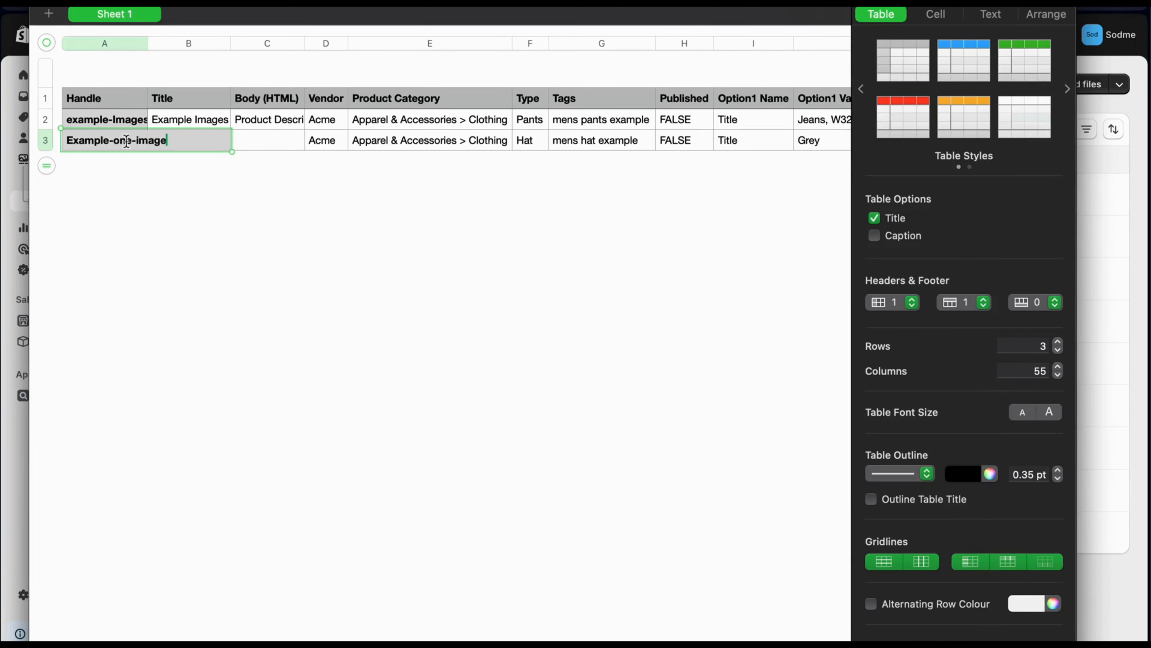
{"action": "left_click", "coordinate": [237, 147]}
Change the title of the Example Hat product to Example One Image.
{"action": "double_click", "coordinate": [204, 141]}
{"action": "left_click_drag", "start_coordinate": [214, 140], "coordinate": [198, 140]}
{"action": "type", "text": "One "}
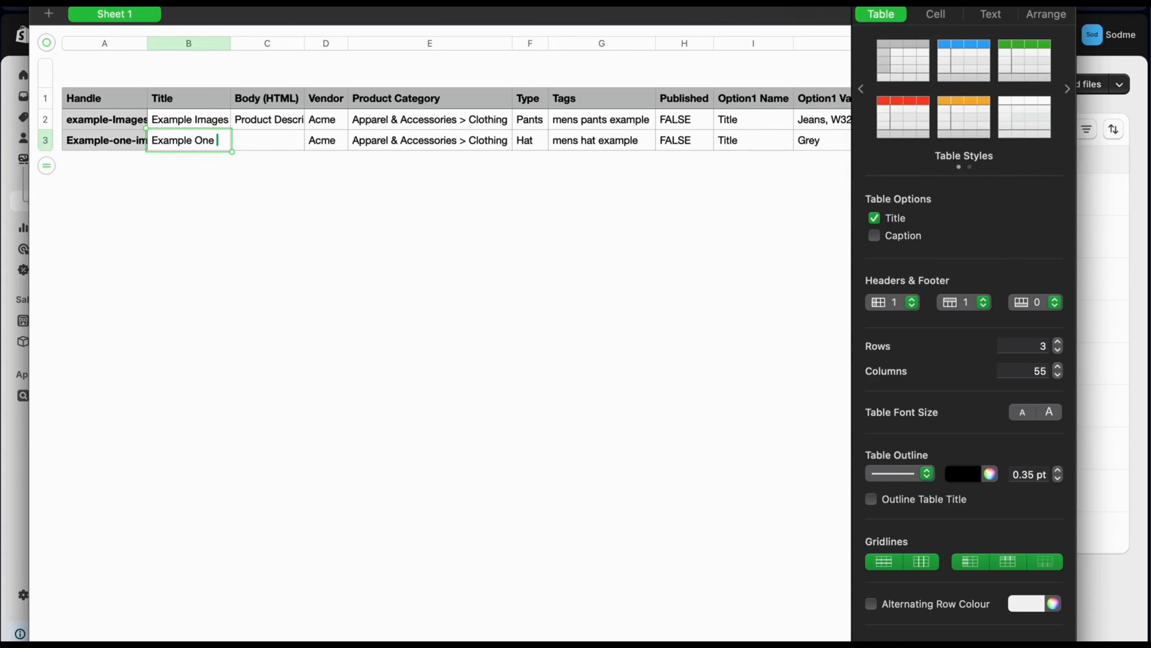
{"action": "type", "text": "Image"}
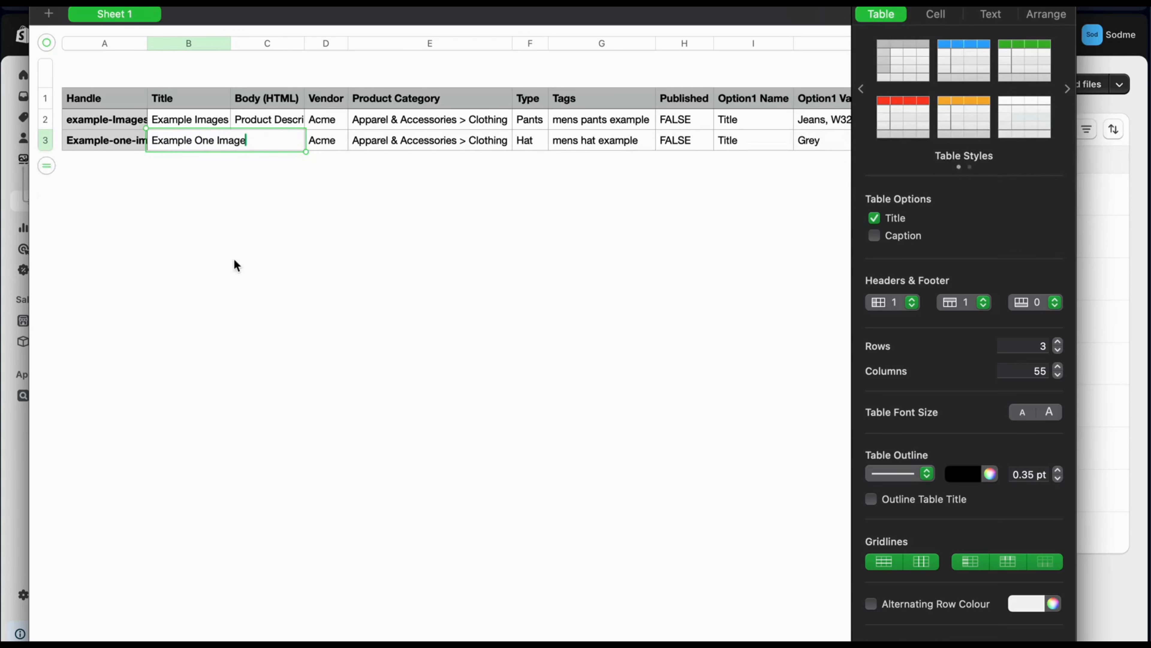
{"action": "left_click", "coordinate": [330, 290]}
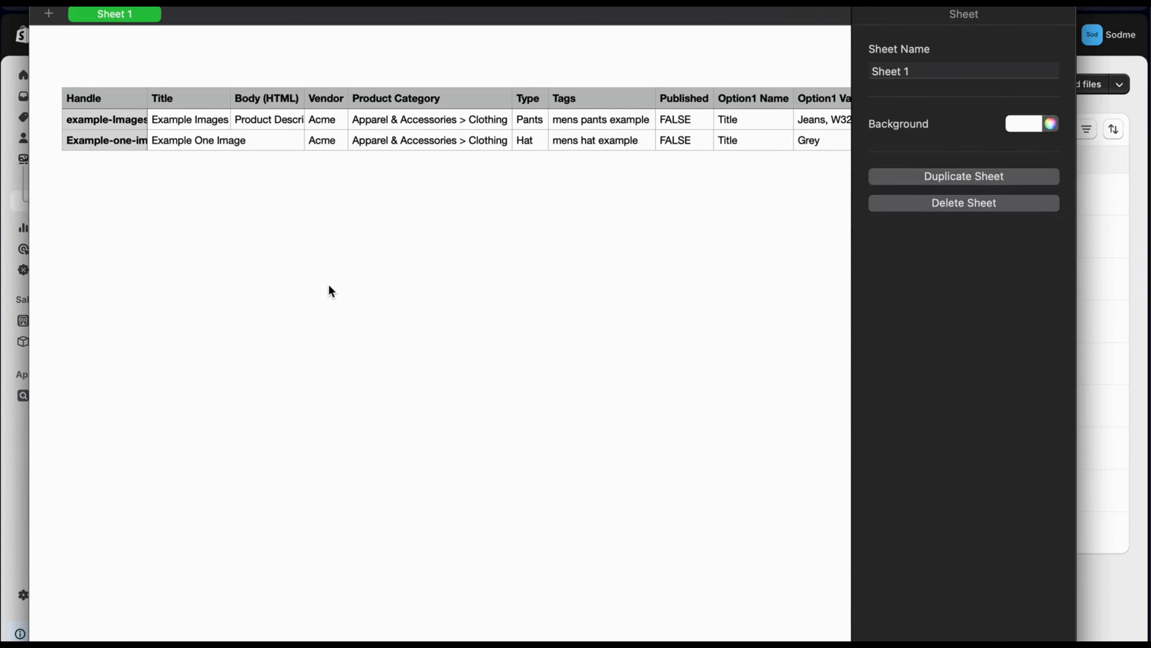
Export the spreadsheet as a CSV file named product_template1 in the Downloads folder.
{"action": "left_click", "coordinate": [67, 1]}
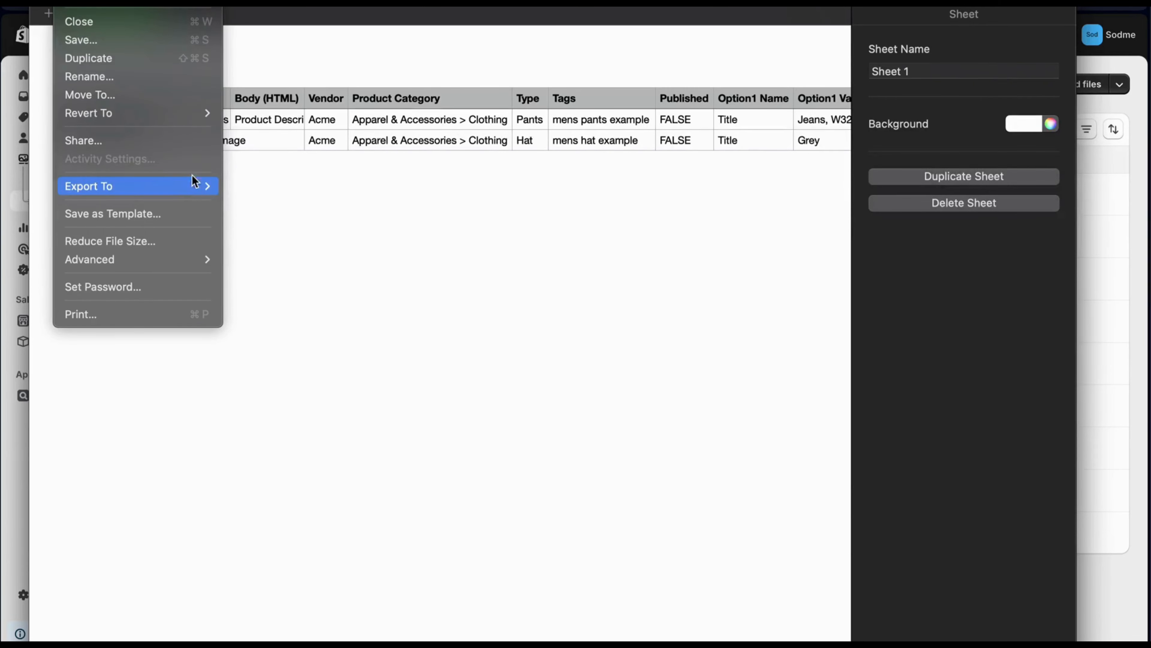
{"action": "mouse_move", "coordinate": [202, 185]}
{"action": "left_click", "coordinate": [262, 223]}
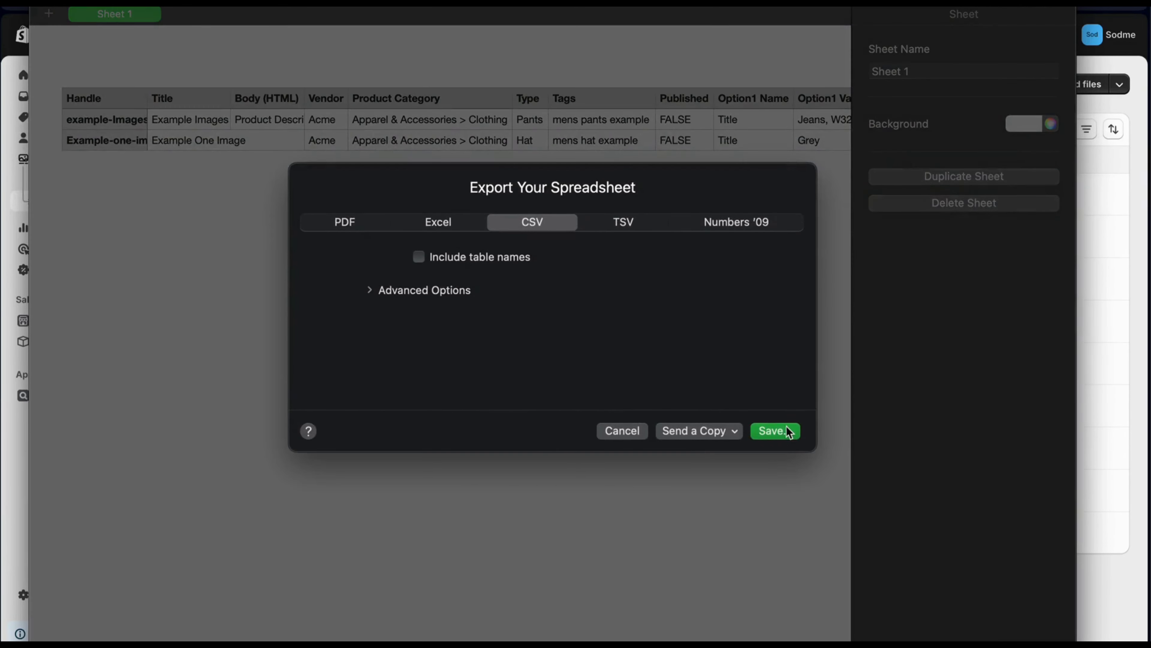
{"action": "left_click", "coordinate": [789, 431]}
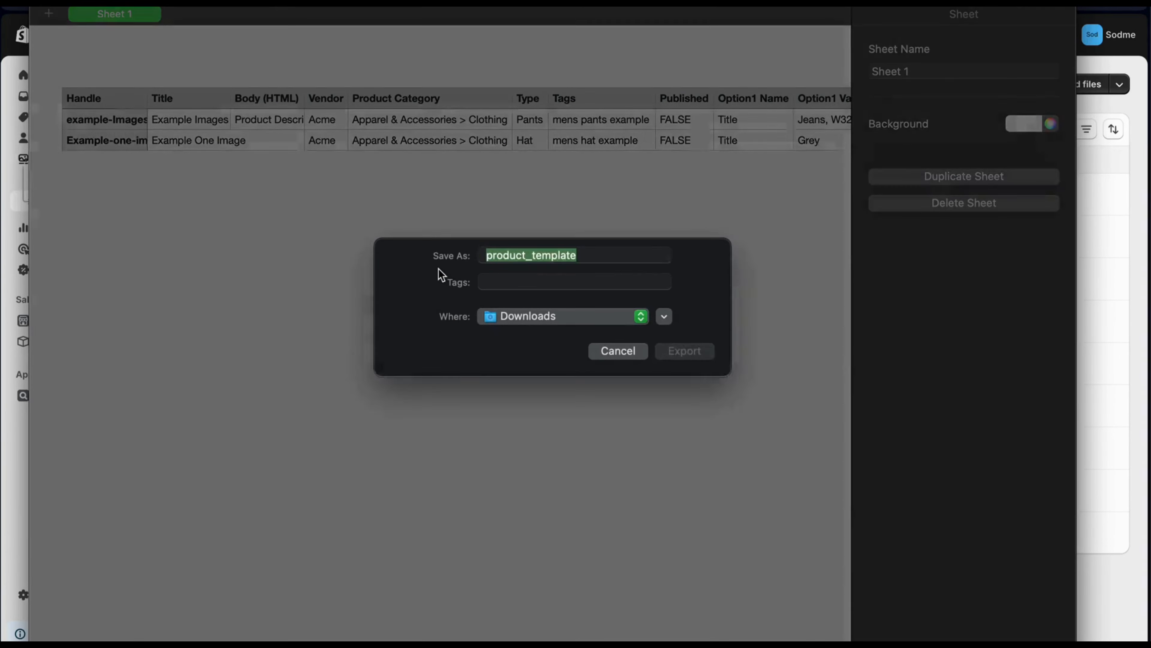
{"action": "key", "text": "Right"}
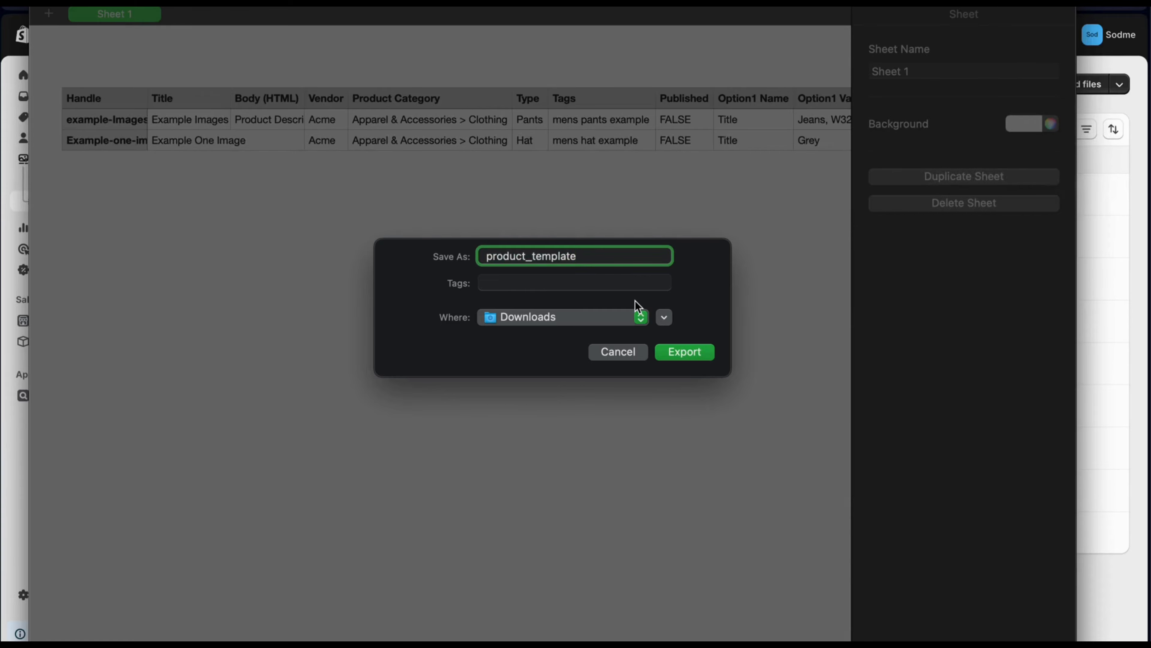
{"action": "key", "text": "Return"}
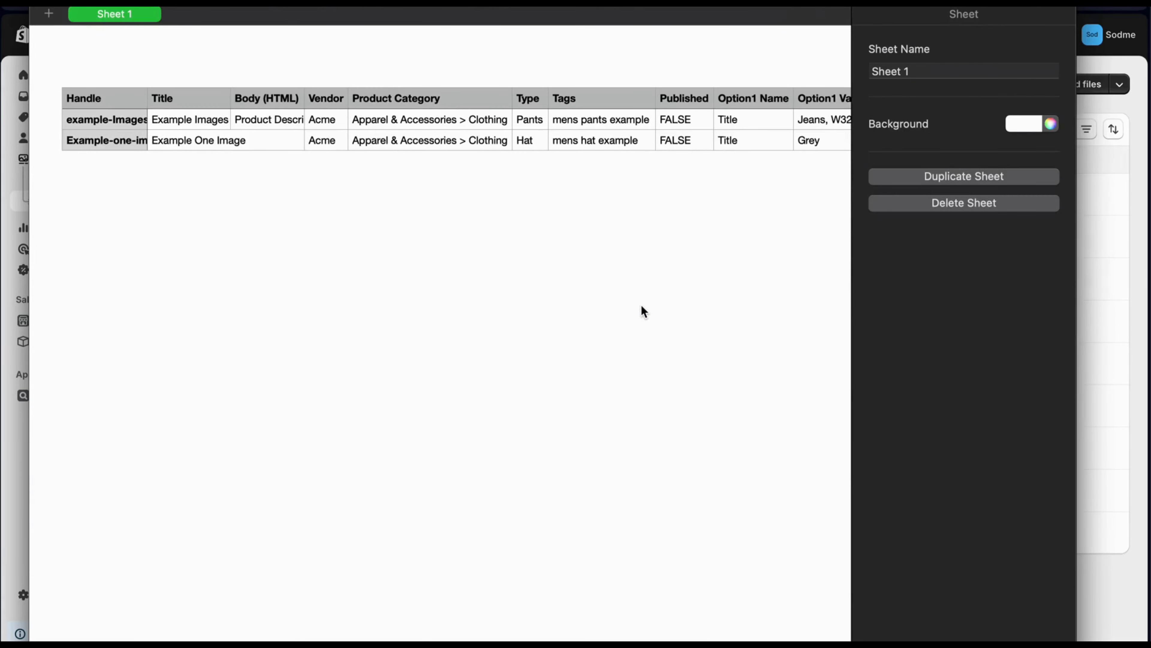
Switch to the Shopify admin, open the product list and choose product_template1.csv from Downloads for a product import.
{"action": "key", "text": "ctrl+Up"}
{"action": "left_click", "coordinate": [335, 239]}
{"action": "left_click", "coordinate": [46, 117]}
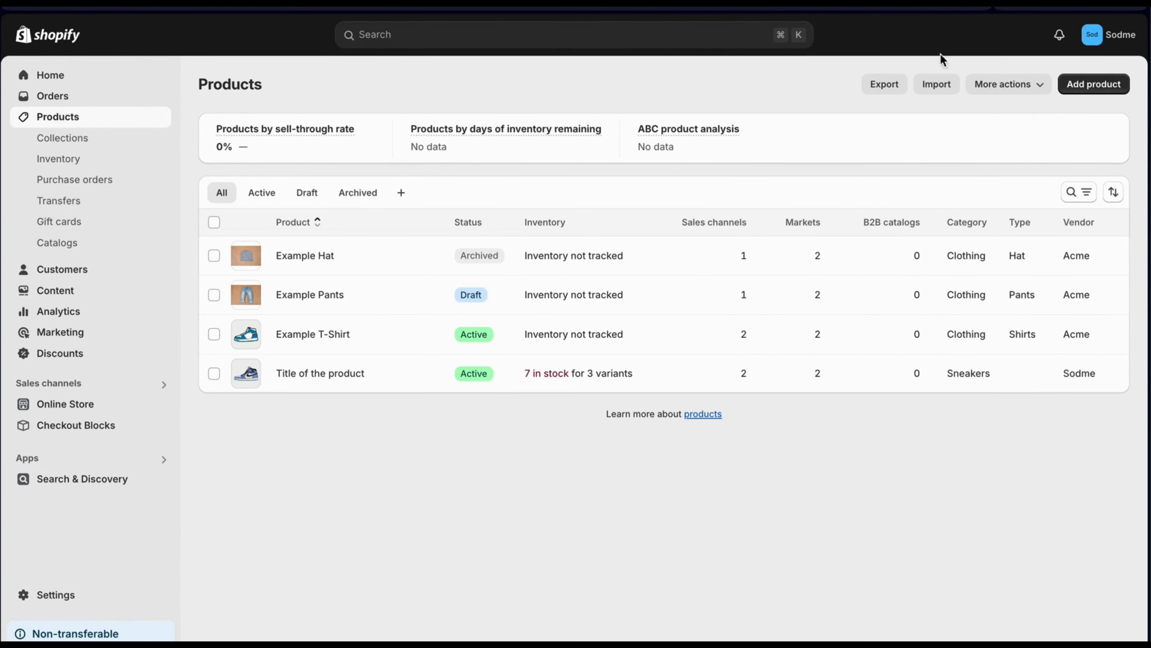
{"action": "left_click", "coordinate": [936, 84]}
{"action": "left_click", "coordinate": [579, 337]}
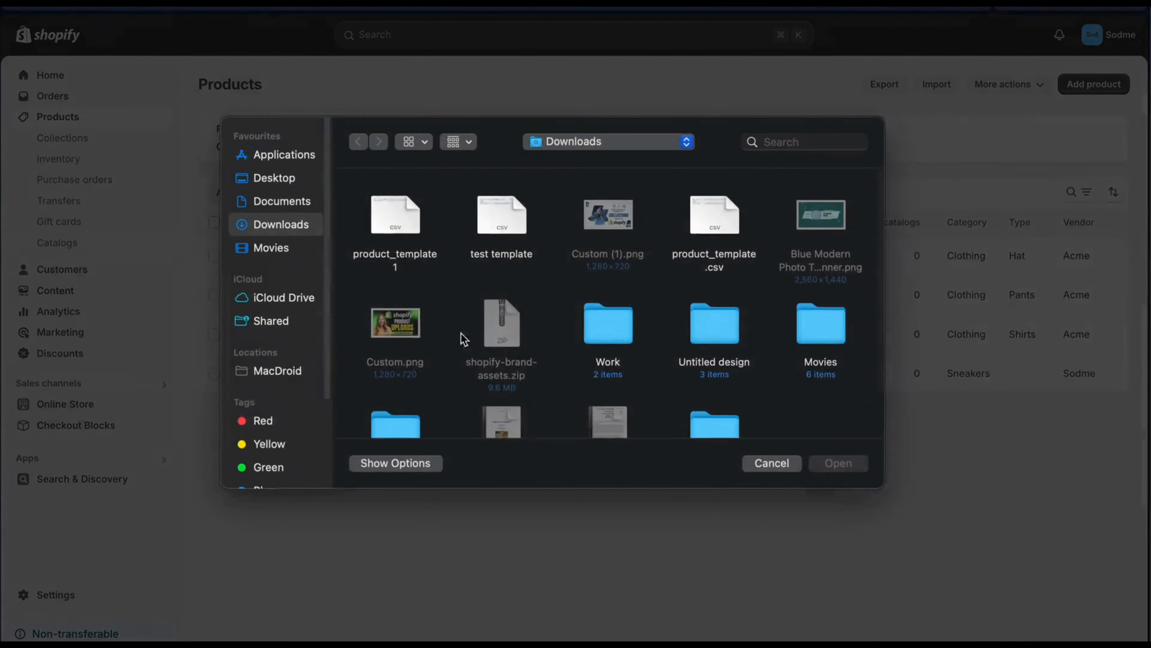
{"action": "left_click", "coordinate": [395, 261]}
{"action": "left_click", "coordinate": [838, 464]}
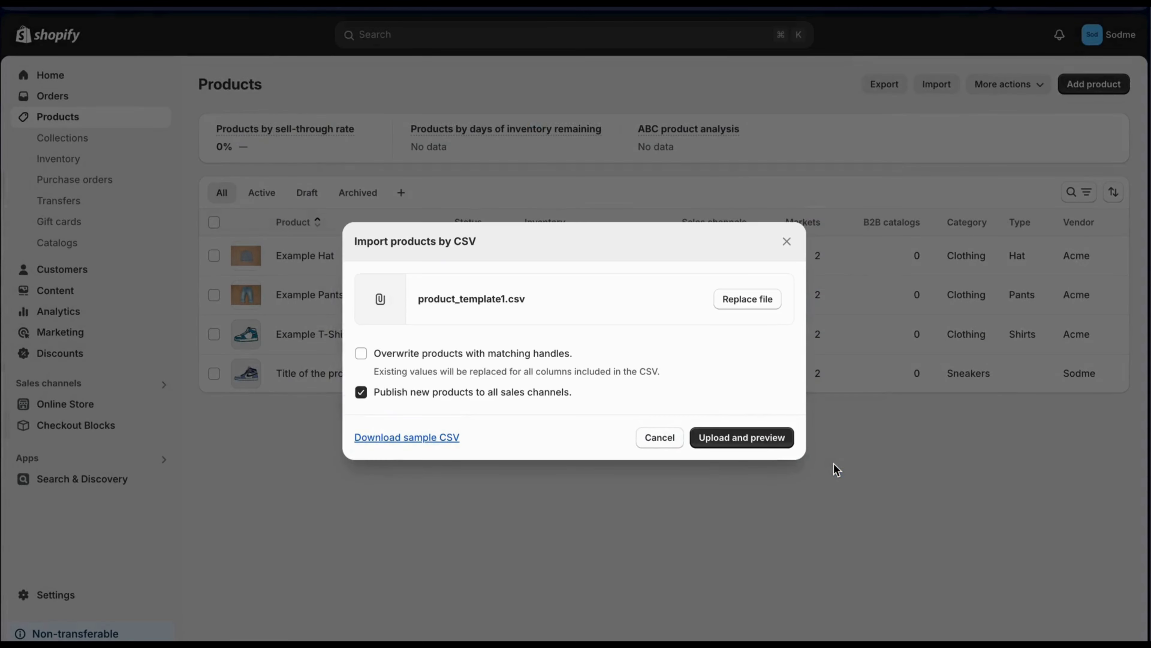
Upload and preview the CSV file, and import its products into the store.
{"action": "left_click", "coordinate": [754, 441]}
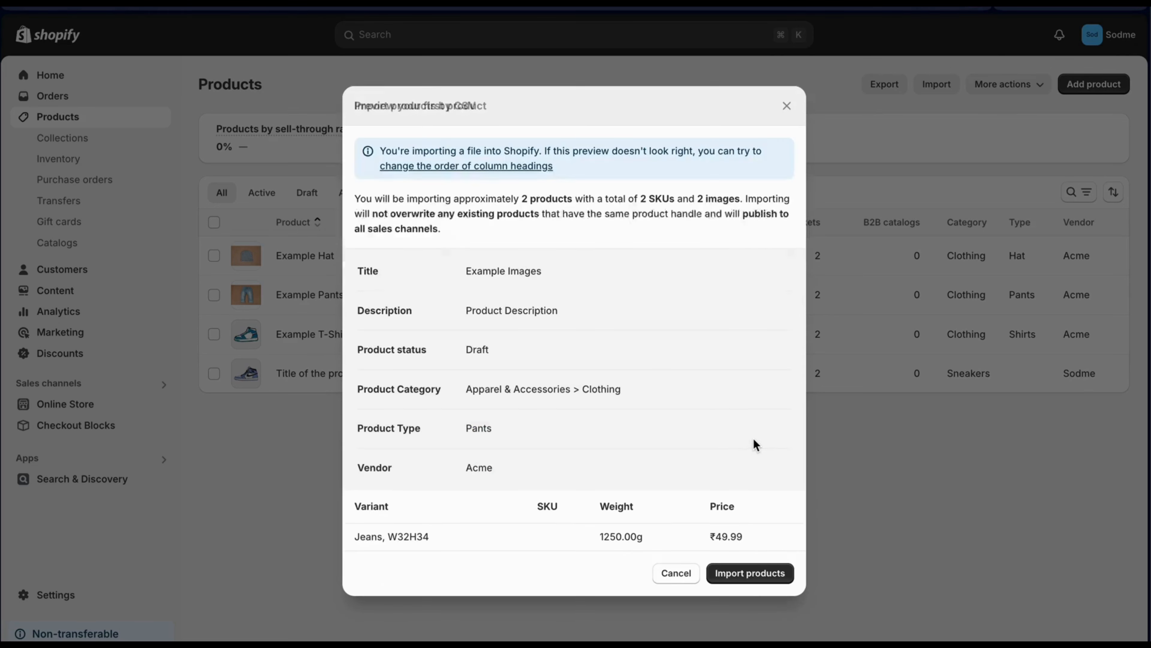
{"action": "left_click", "coordinate": [744, 576]}
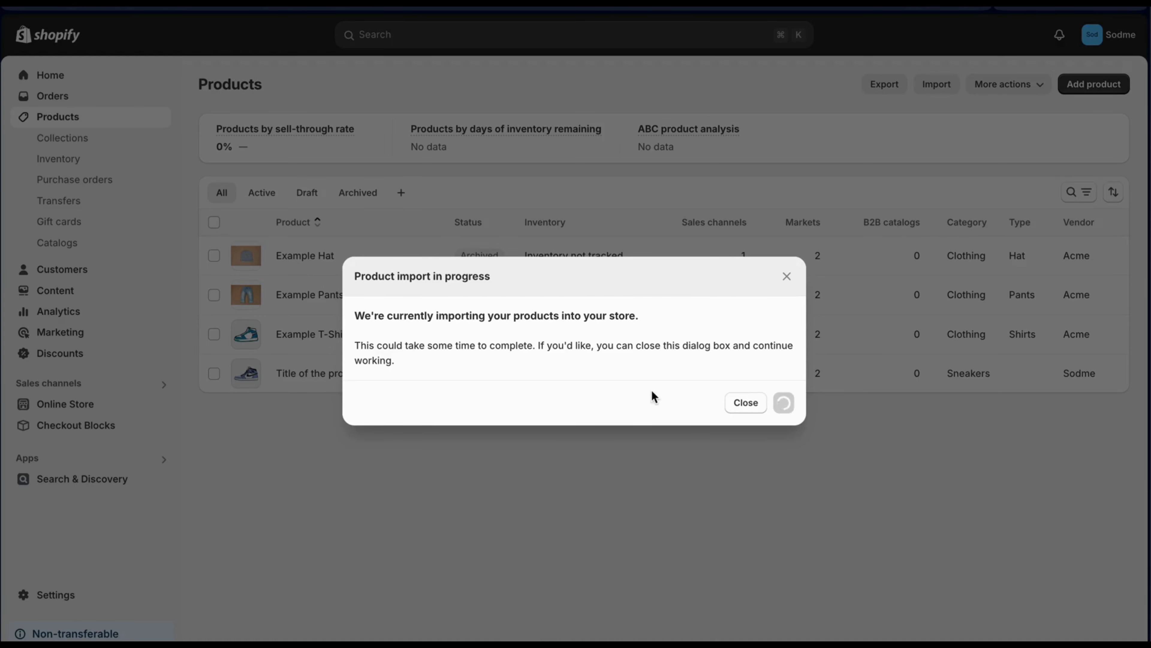
{"action": "left_click_drag", "start_coordinate": [353, 346], "coordinate": [497, 372]}
{"action": "left_click", "coordinate": [496, 369]}
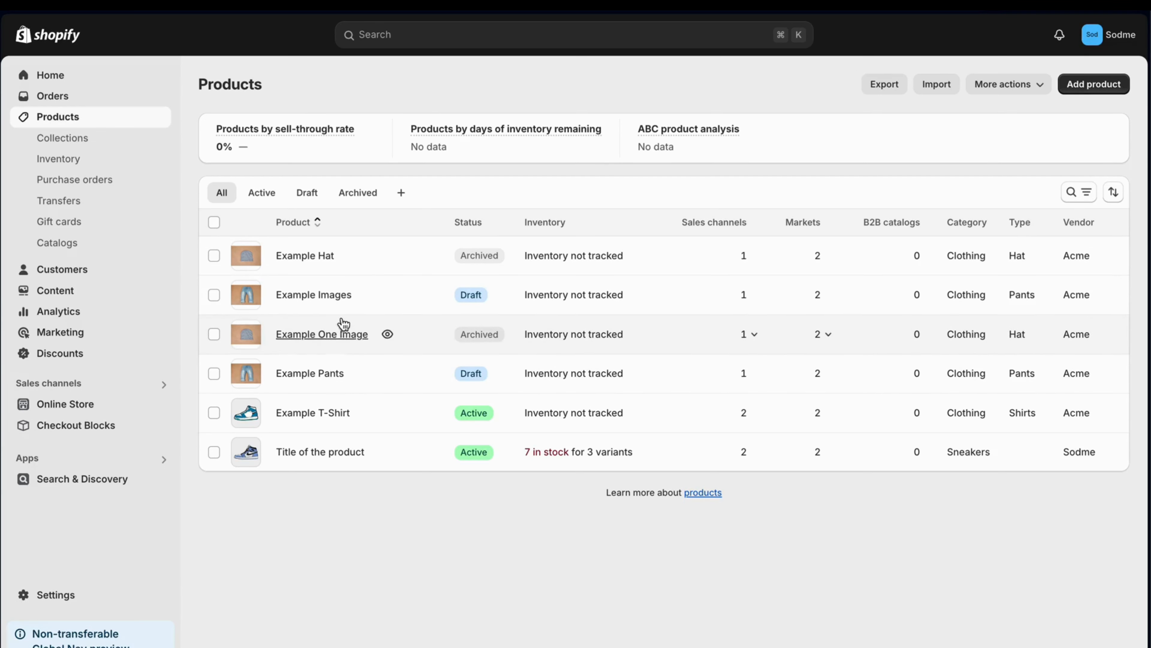
Open the imported Example Images product and examine its media.
{"action": "left_click", "coordinate": [338, 303]}
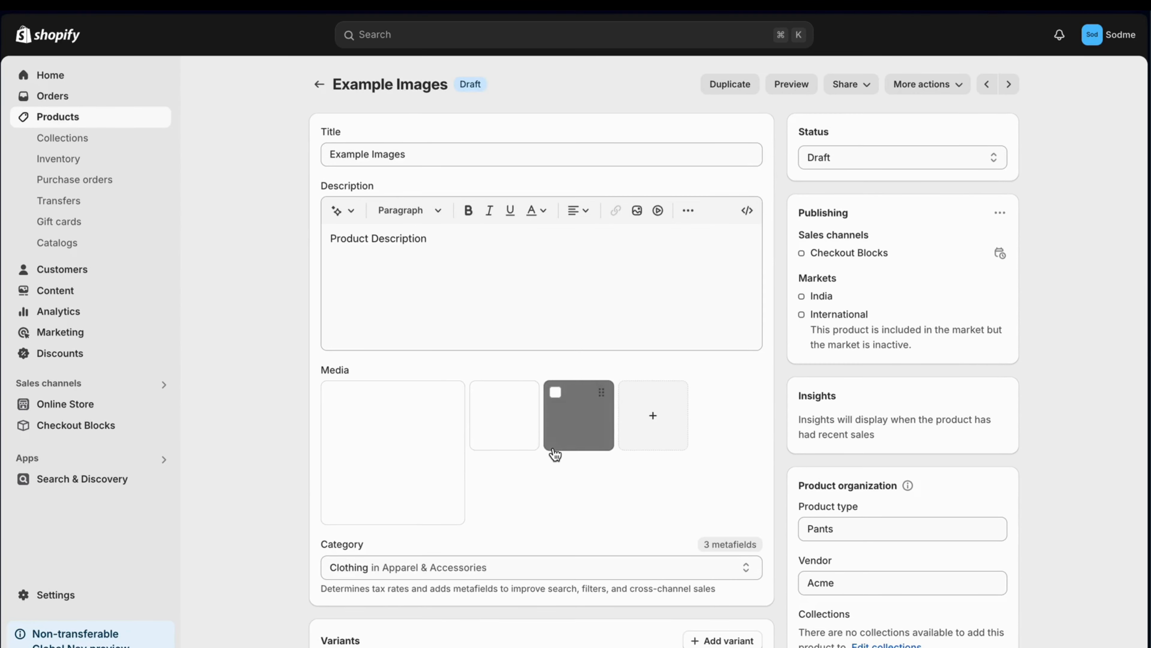
{"action": "scroll", "coordinate": [555, 454], "scroll_direction": "down", "scroll_amount": 1}
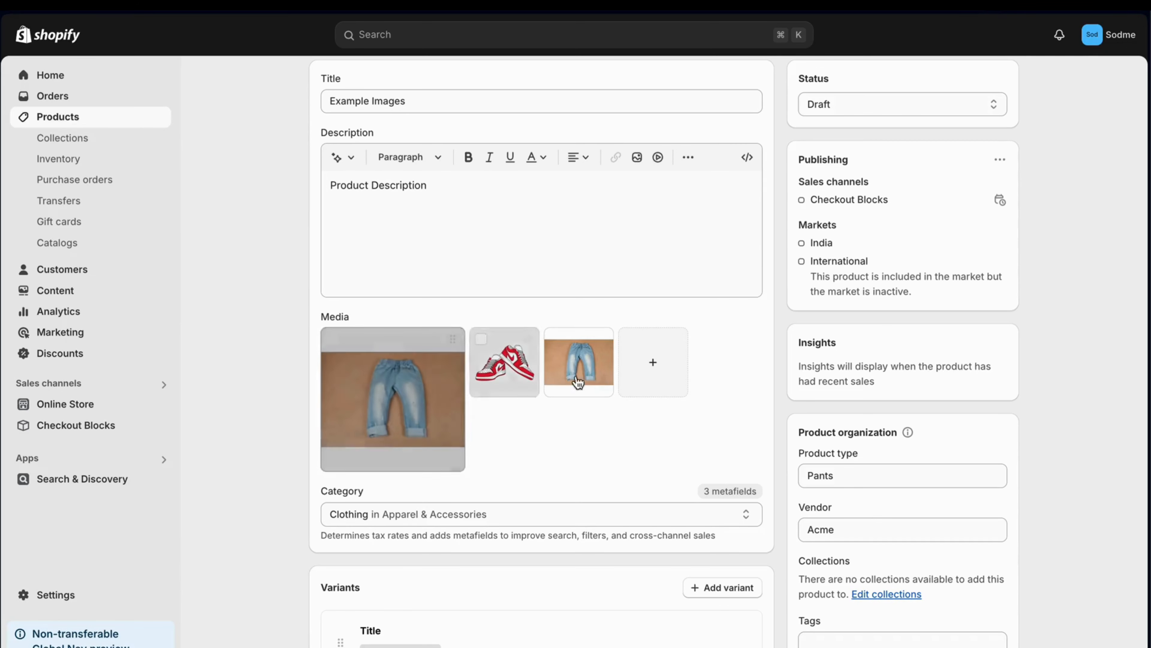
{"action": "scroll", "coordinate": [626, 387], "scroll_direction": "up", "scroll_amount": 1}
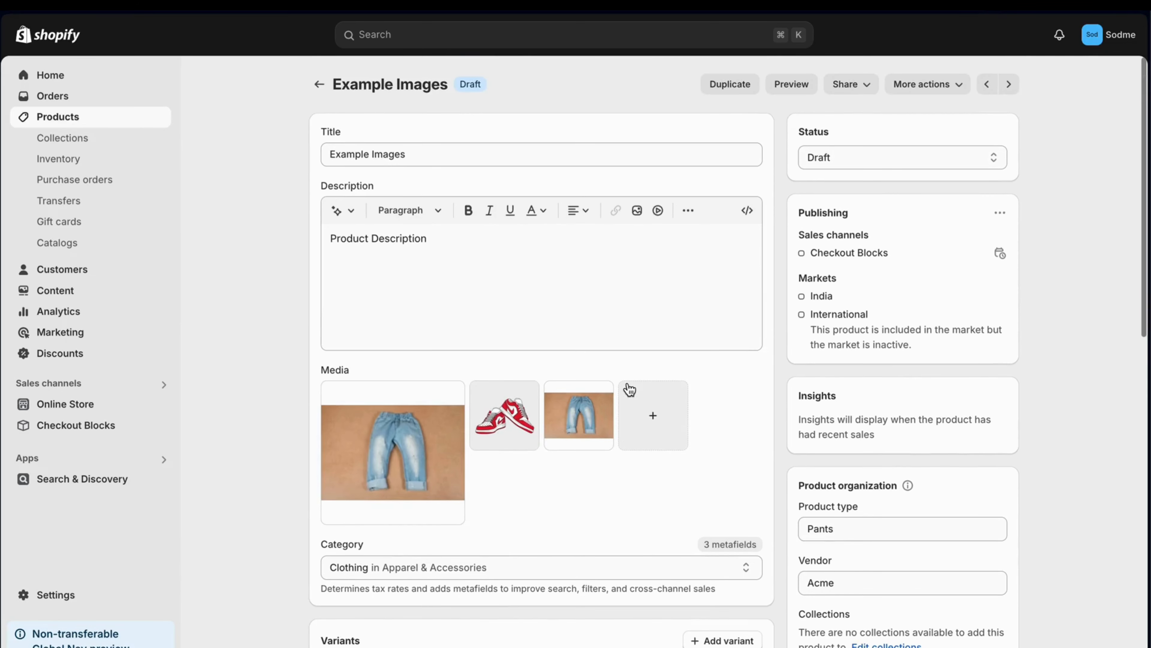
Preview the Example Images product in the online store and view each of its gallery images.
{"action": "left_click", "coordinate": [791, 84]}
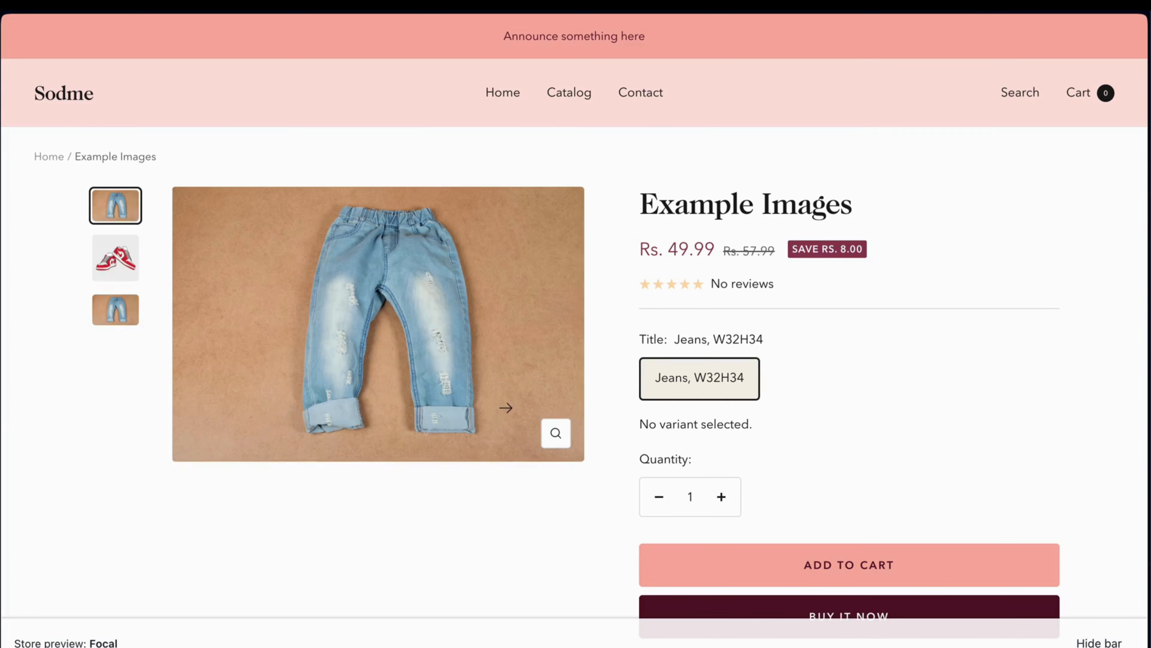
{"action": "left_click", "coordinate": [127, 268]}
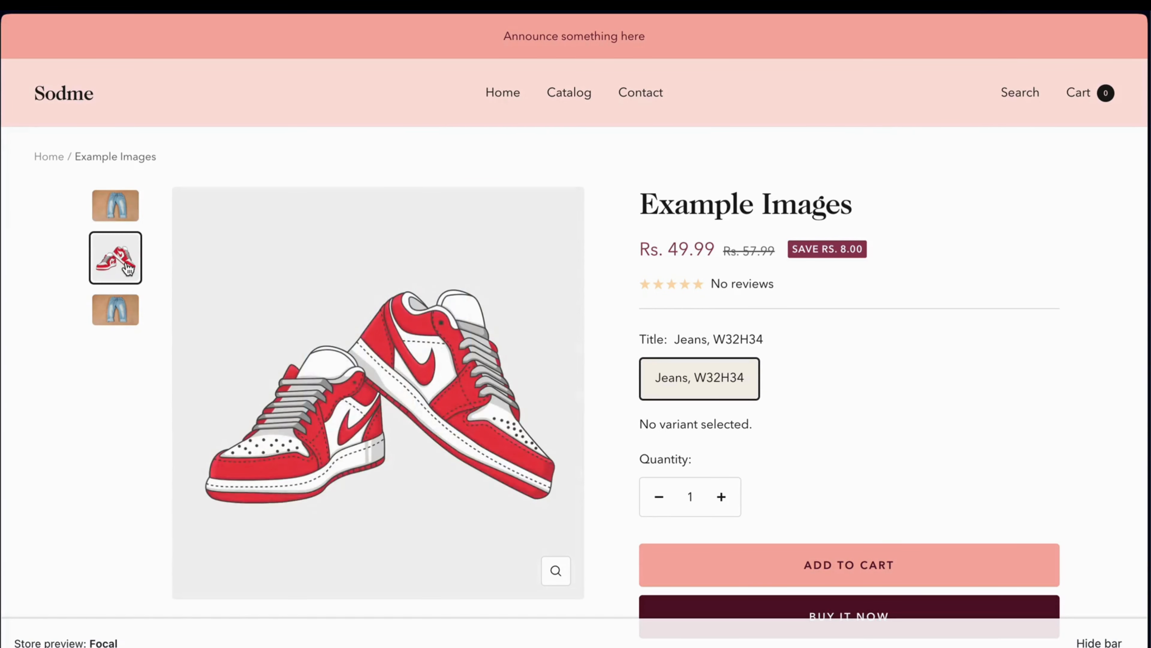
{"action": "left_click", "coordinate": [121, 312]}
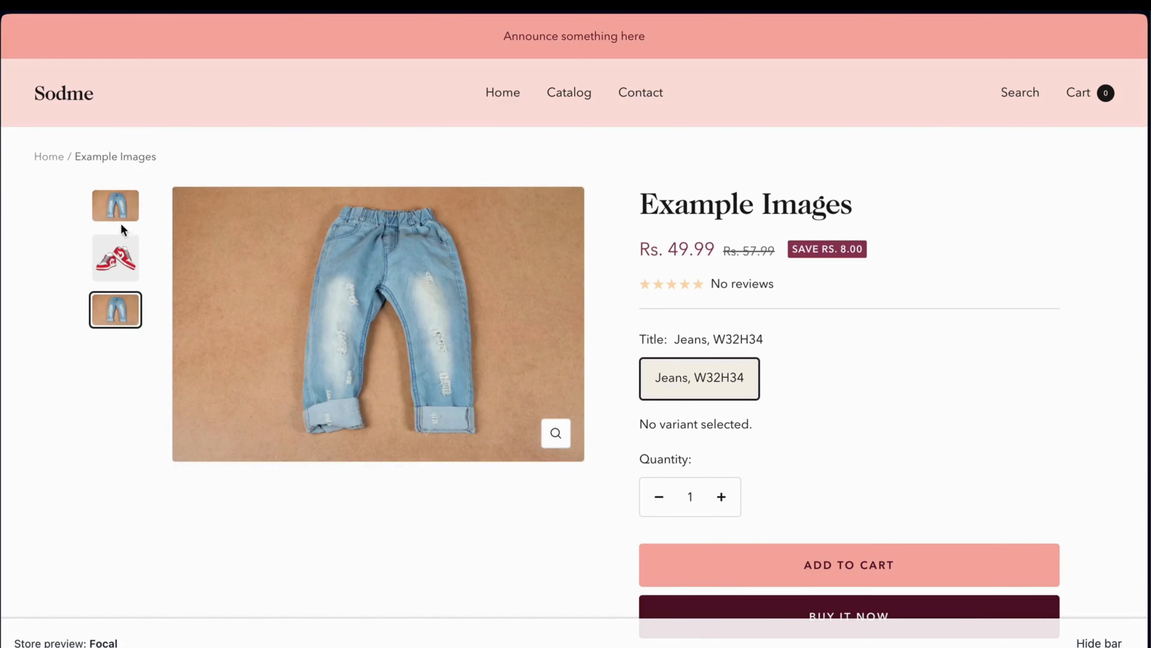
{"action": "left_click", "coordinate": [123, 208]}
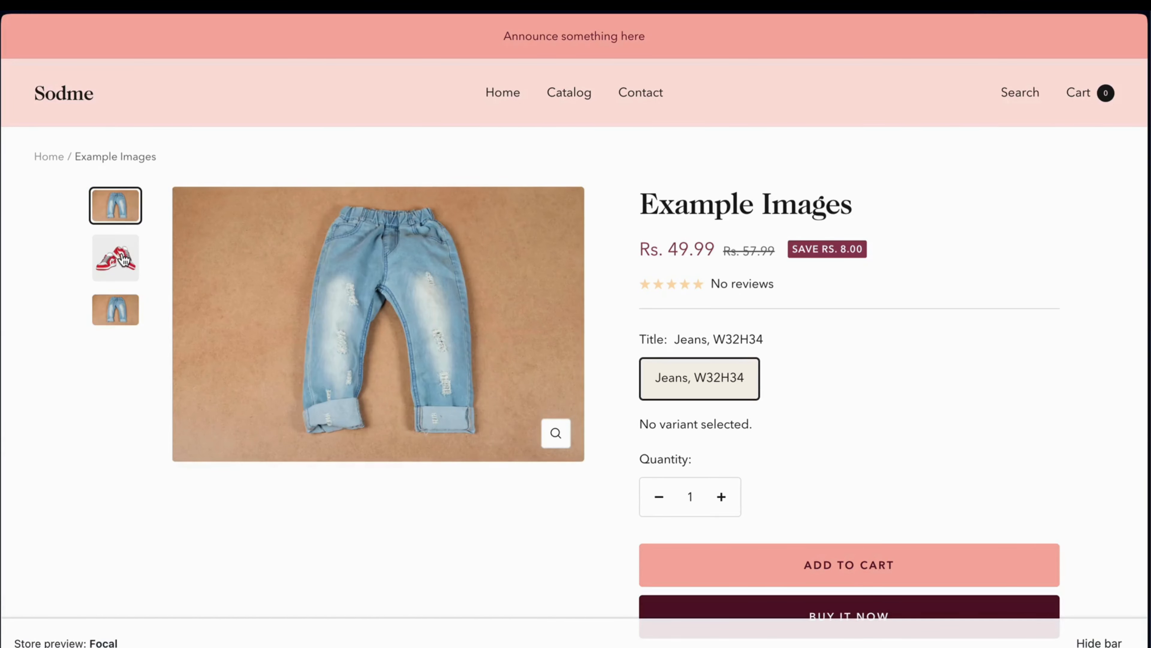
{"action": "left_click", "coordinate": [120, 259]}
{"action": "left_click", "coordinate": [110, 311]}
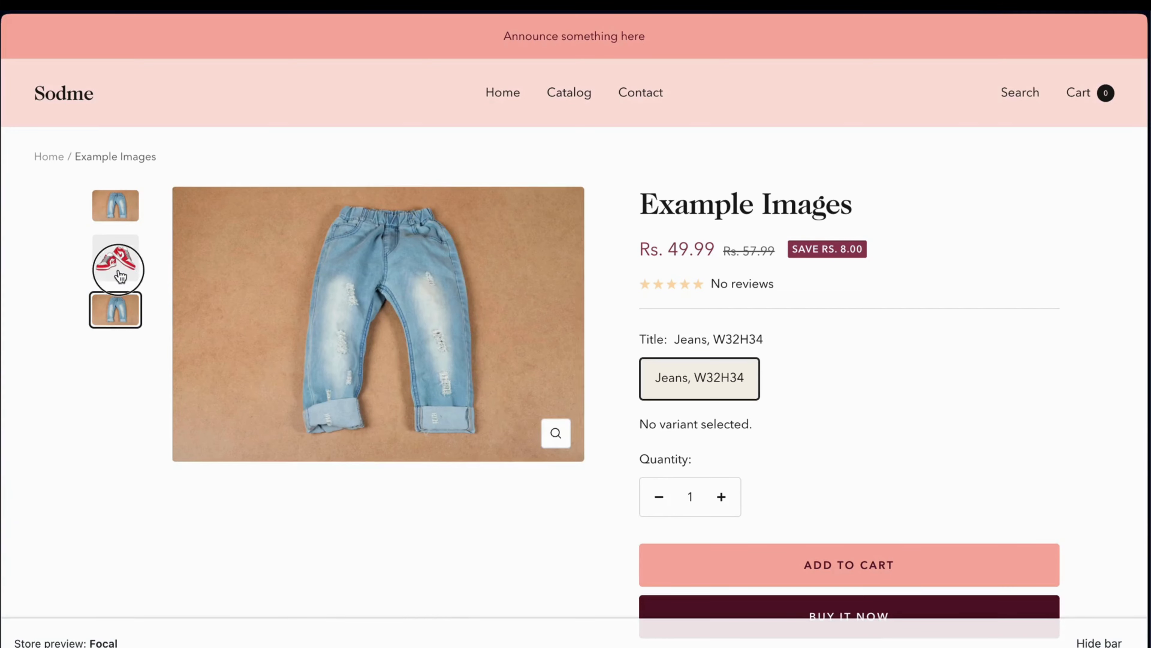
{"action": "left_click", "coordinate": [117, 266]}
{"action": "left_click", "coordinate": [125, 216]}
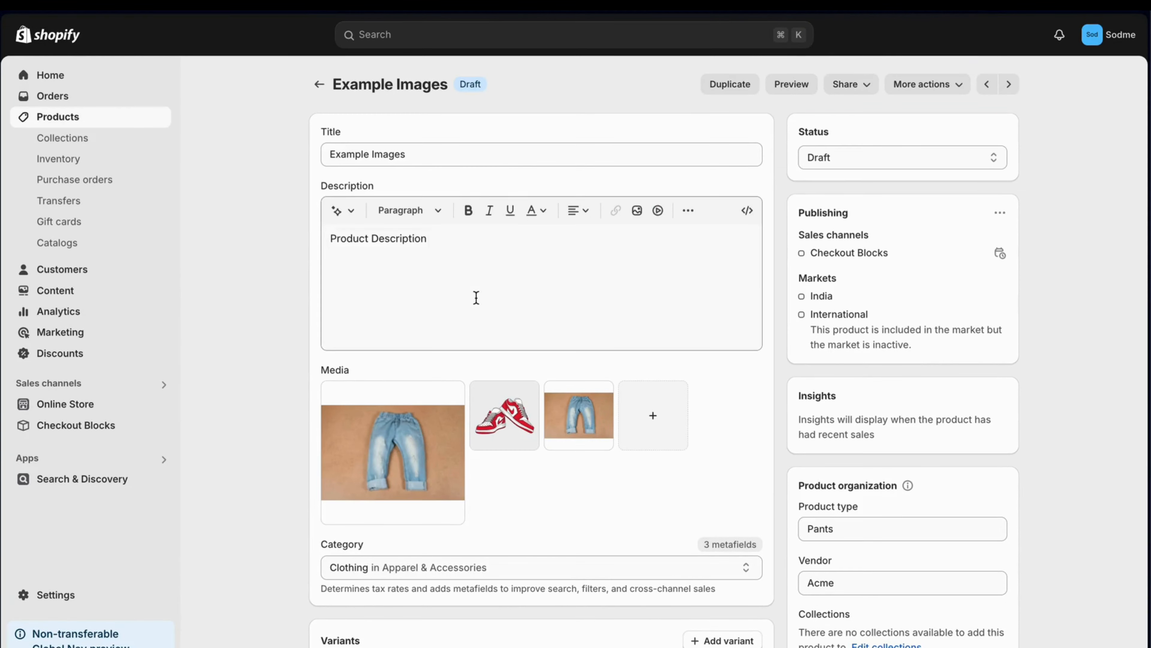
{"action": "scroll", "coordinate": [476, 298], "scroll_direction": "down", "scroll_amount": 3}
{"action": "scroll", "coordinate": [476, 300], "scroll_direction": "down", "scroll_amount": 3}
{"action": "scroll", "coordinate": [476, 299], "scroll_direction": "up", "scroll_amount": 5}
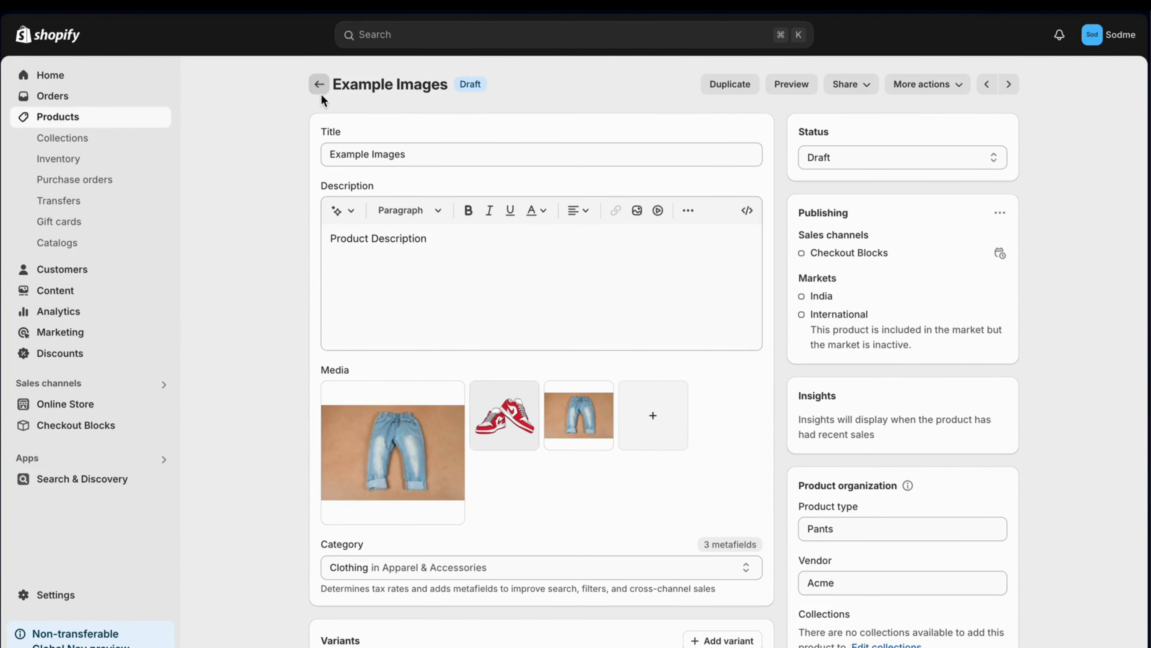